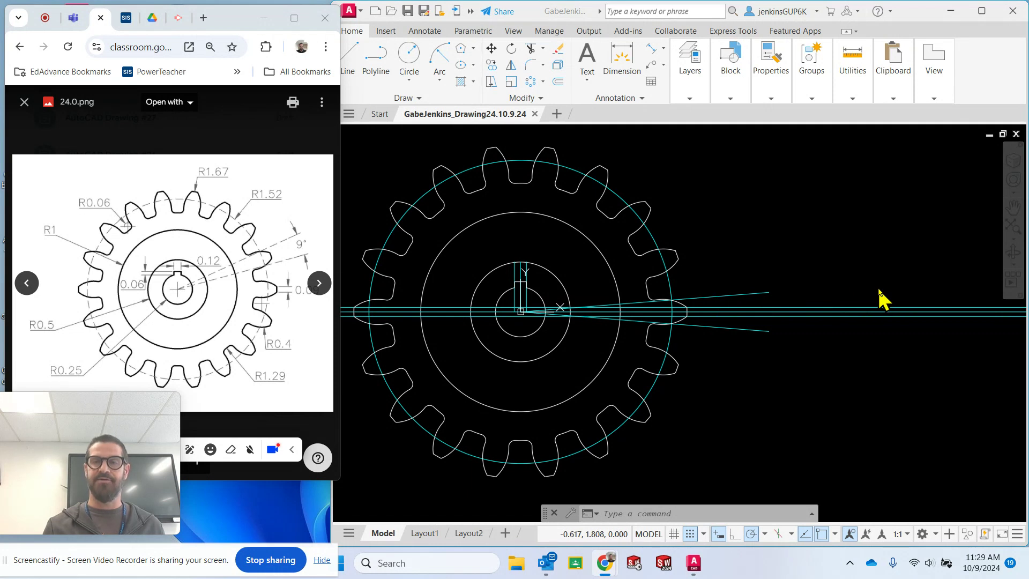
# Step: Create a new drawing from the "Inches setup with layers.dwt" template
pyautogui.click(375, 10)
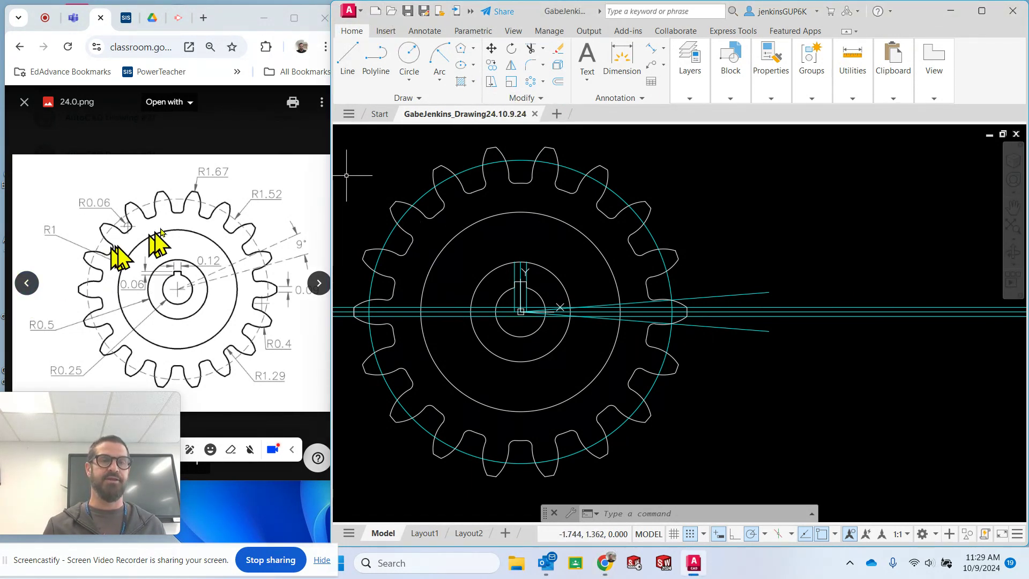
pyautogui.click(376, 13)
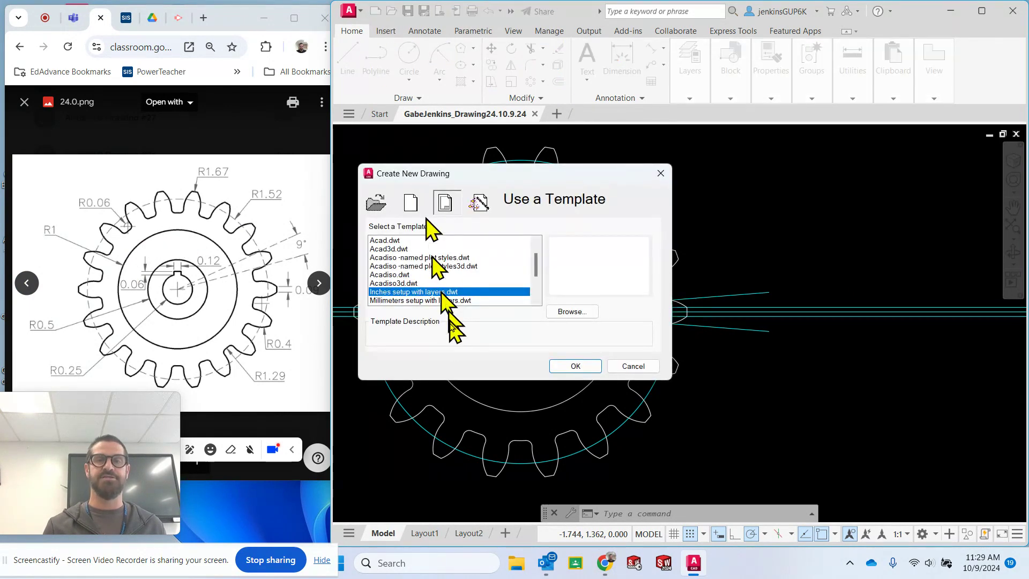
pyautogui.doubleClick(409, 292)
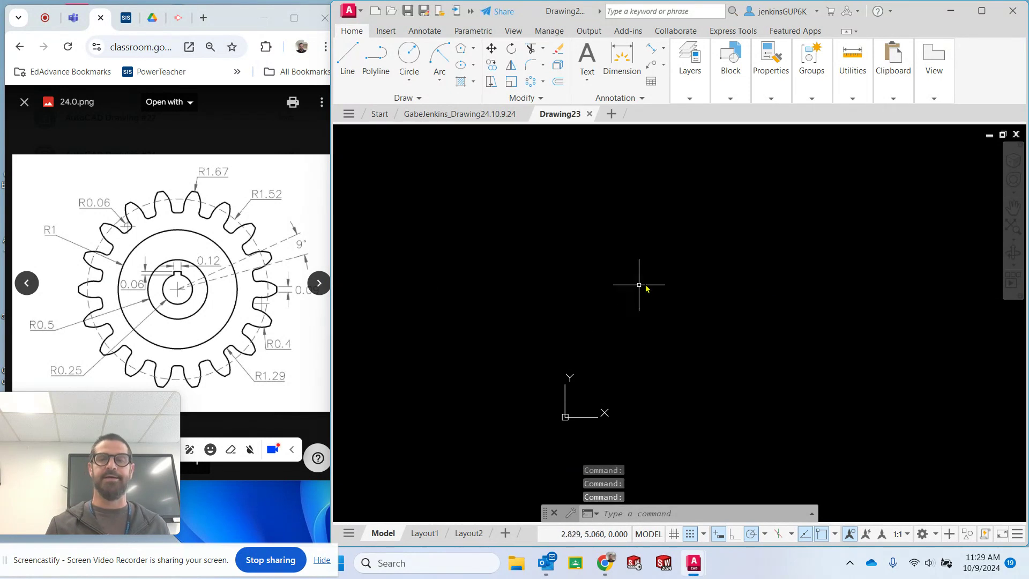
# Step: Make Visible the current layer and draw a circle of radius 0.25 centred at 0,0
pyautogui.moveTo(713, 190); pyautogui.dragTo(713, 191, button='middle')
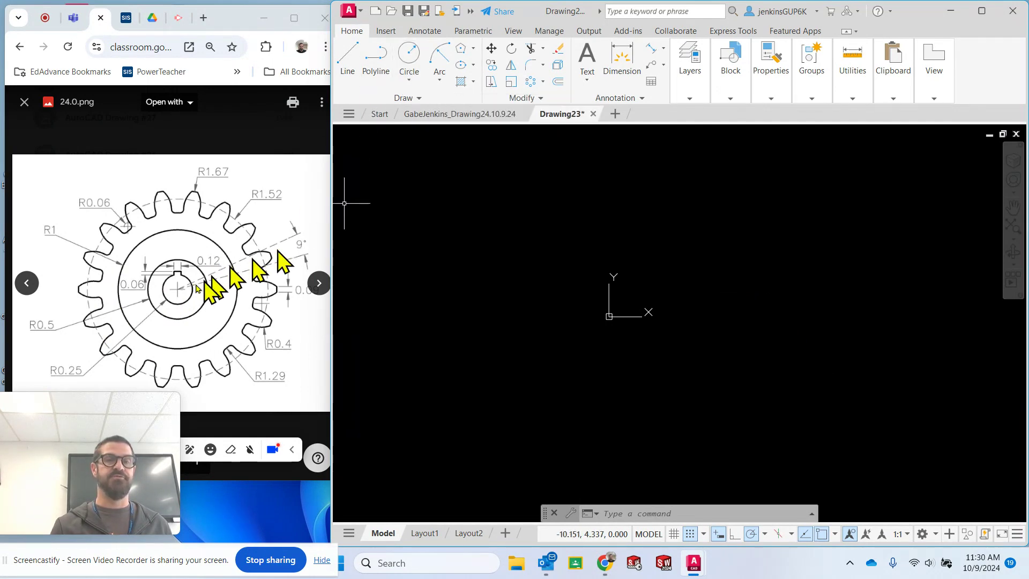
pyautogui.click(696, 88)
pyautogui.click(766, 114)
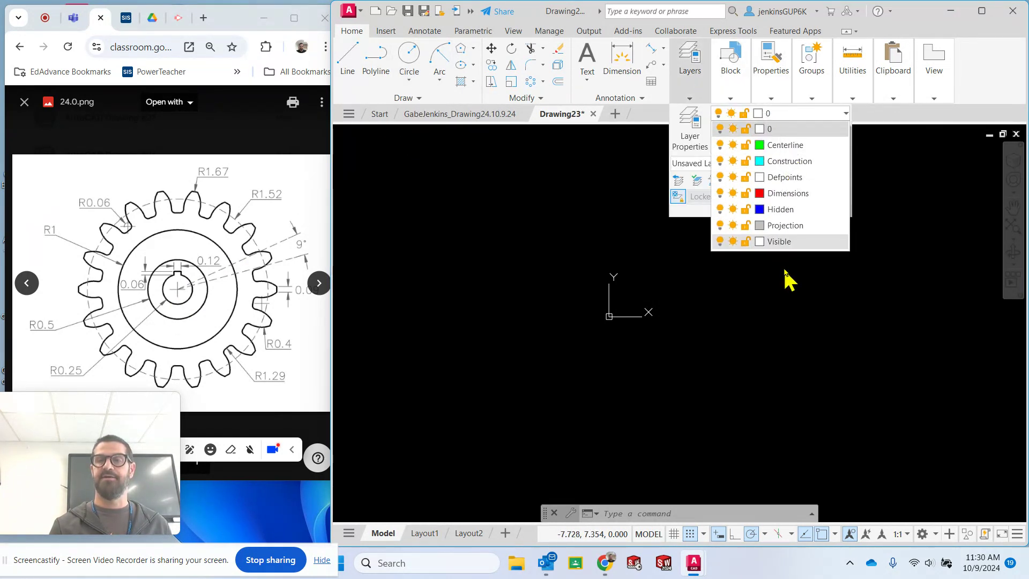
pyautogui.click(796, 236)
pyautogui.click(413, 58)
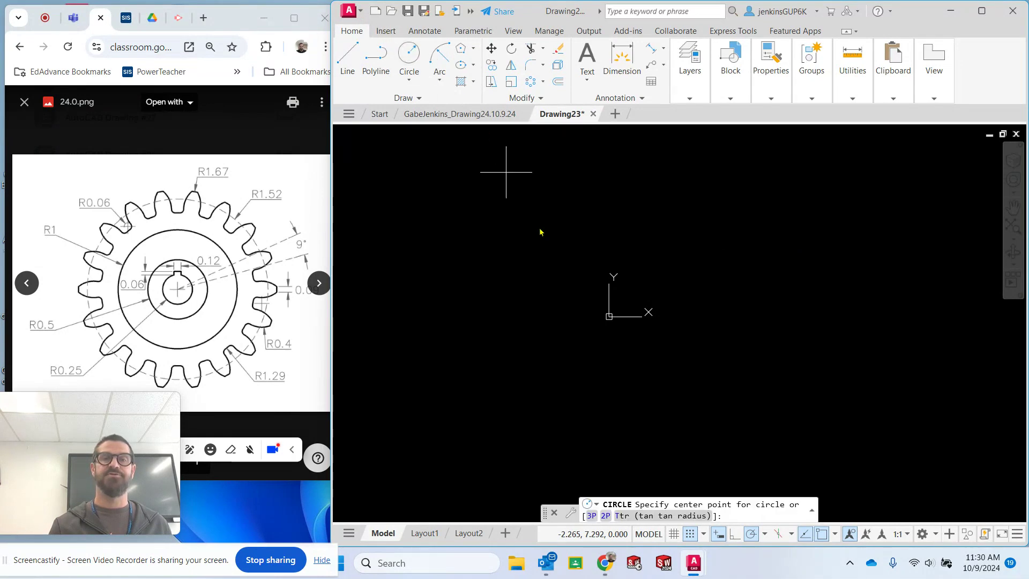
pyautogui.write('0,0')
pyautogui.press('Return')
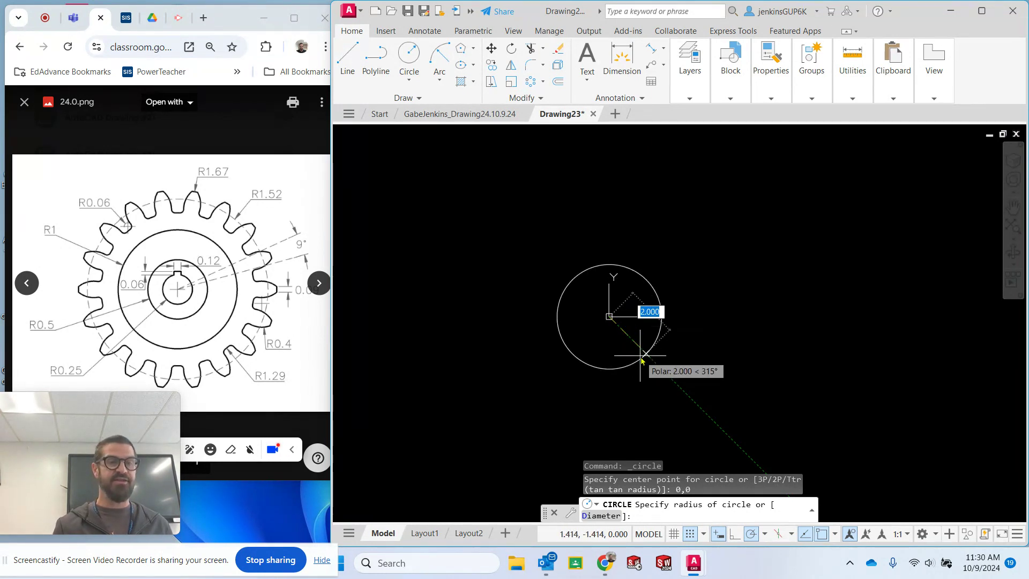
pyautogui.write('.25')
pyautogui.press('Return')
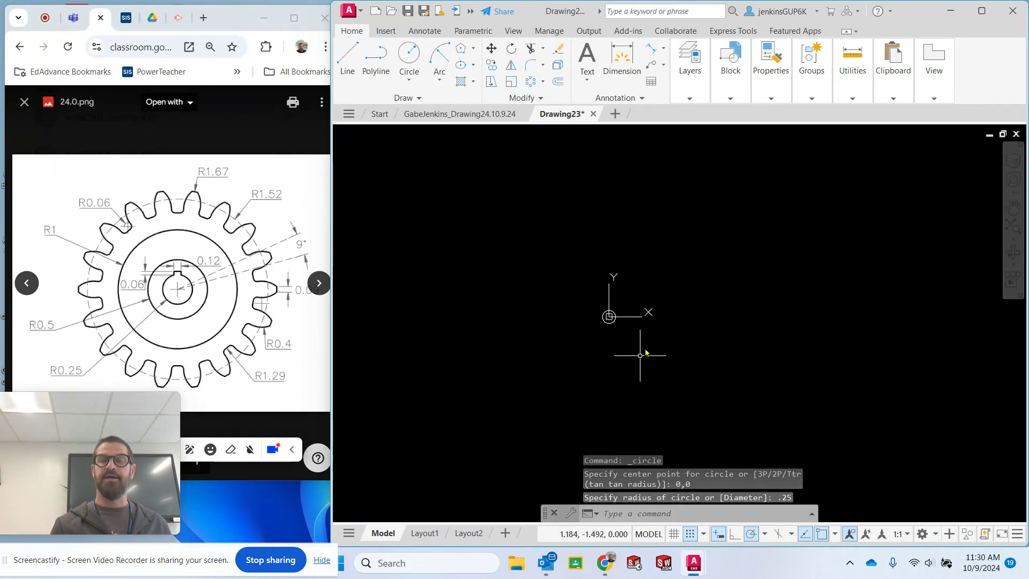
# Step: Draw a circle of radius 0.5 concentric with the small bore circle at the origin
pyautogui.scroll(2, 587, 306)
pyautogui.moveTo(736, 368); pyautogui.dragTo(697, 321, button='middle')
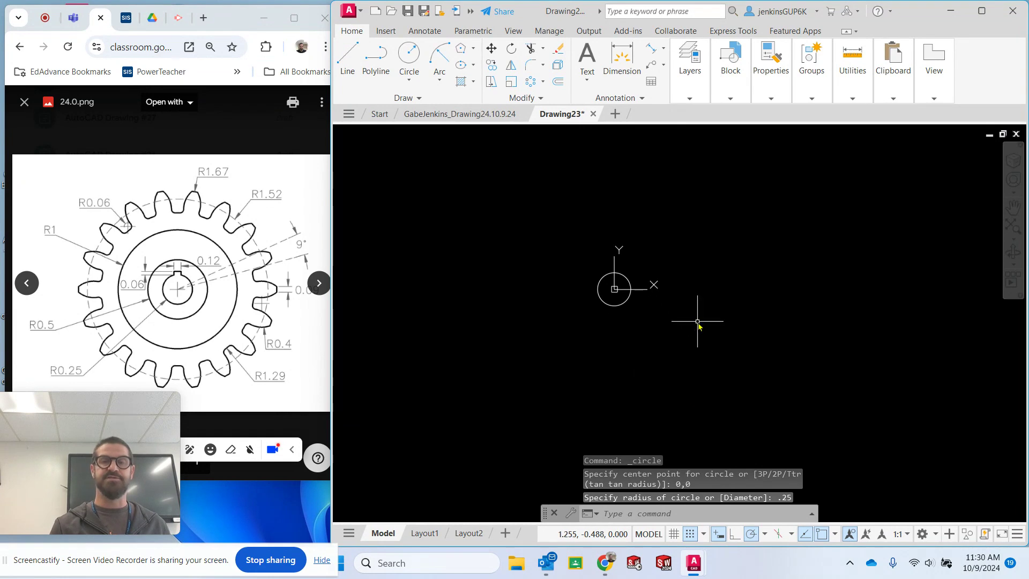
pyautogui.click(399, 56)
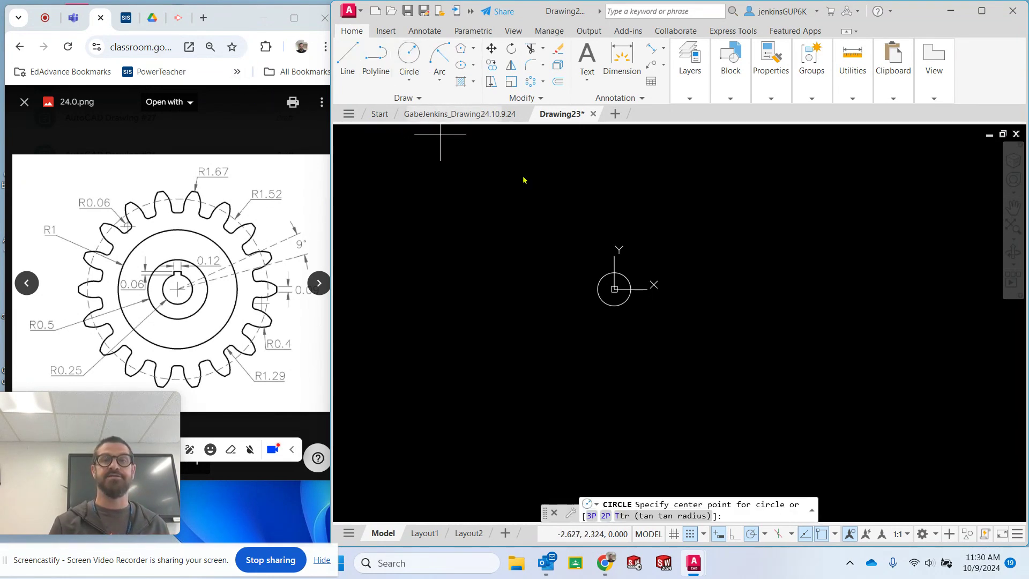
pyautogui.click(614, 290)
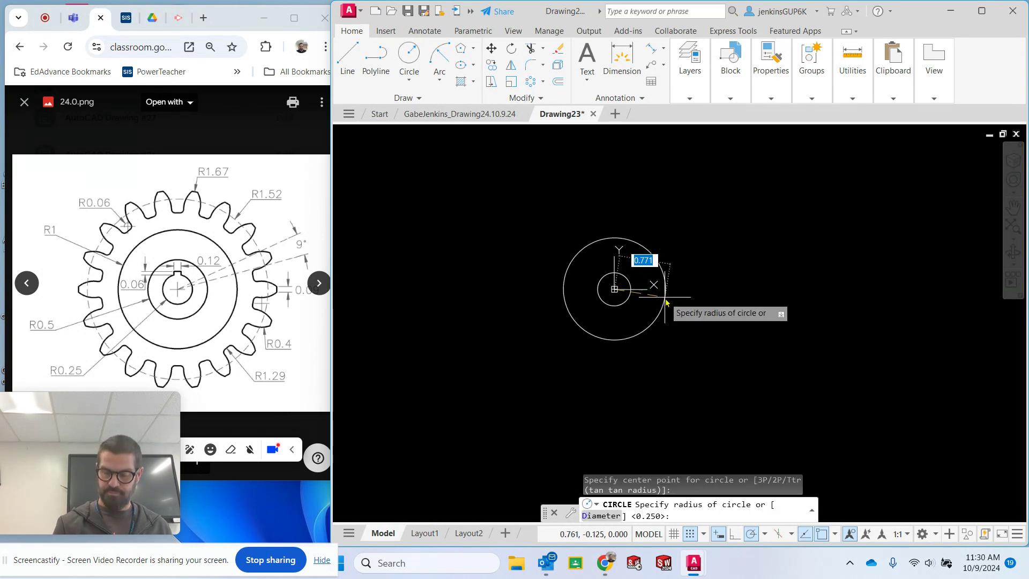
pyautogui.write('.5')
pyautogui.press('Return')
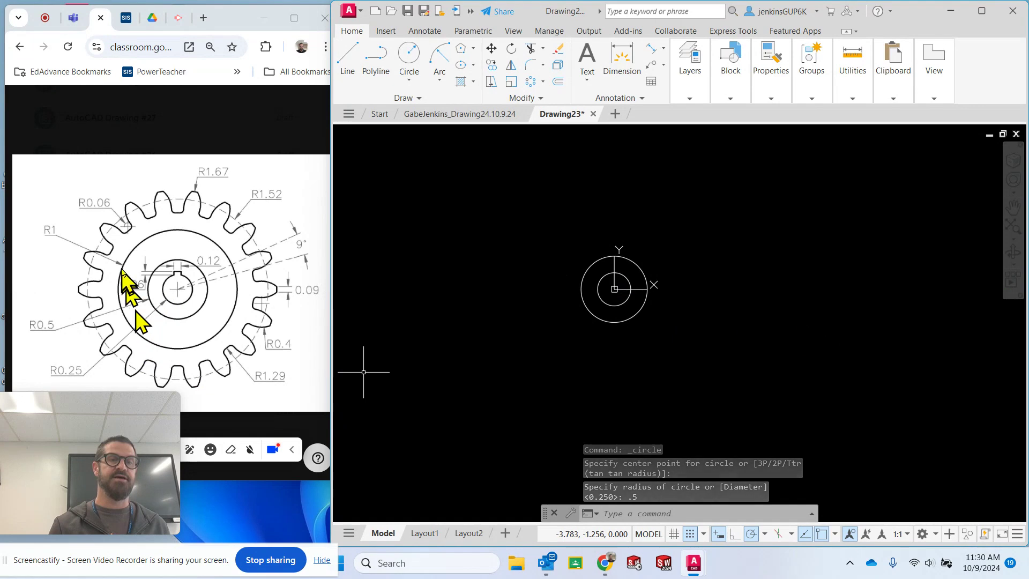
# Step: Add a concentric circle of radius 1 around the two circles at the origin
pyautogui.click(407, 52)
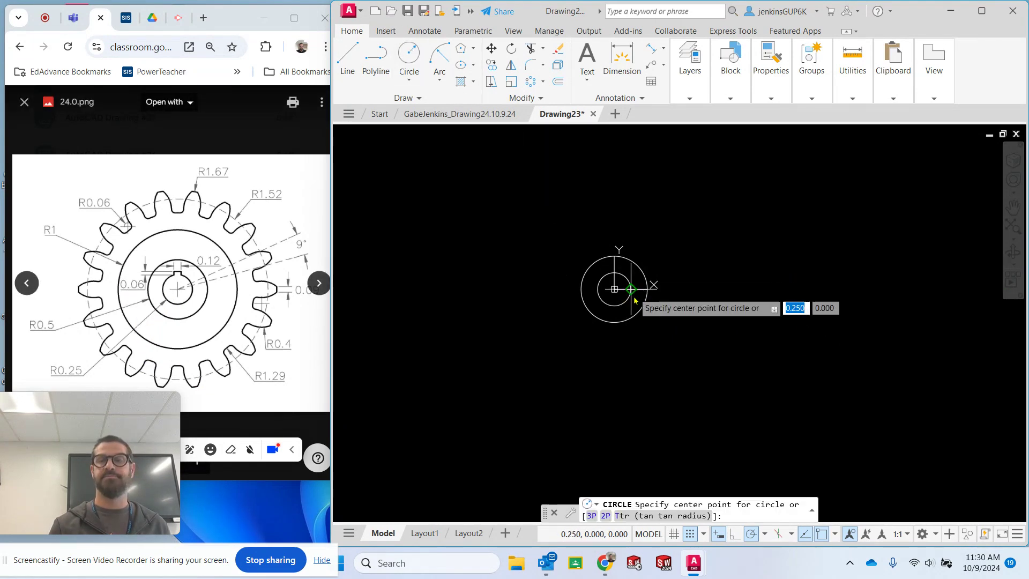
pyautogui.click(615, 289)
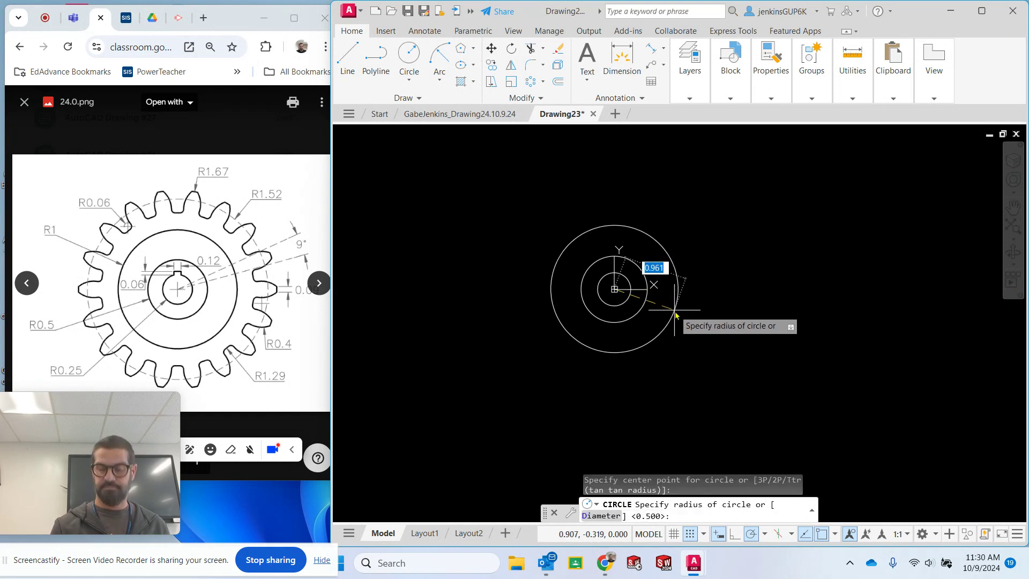
pyautogui.write('1')
pyautogui.press('Return')
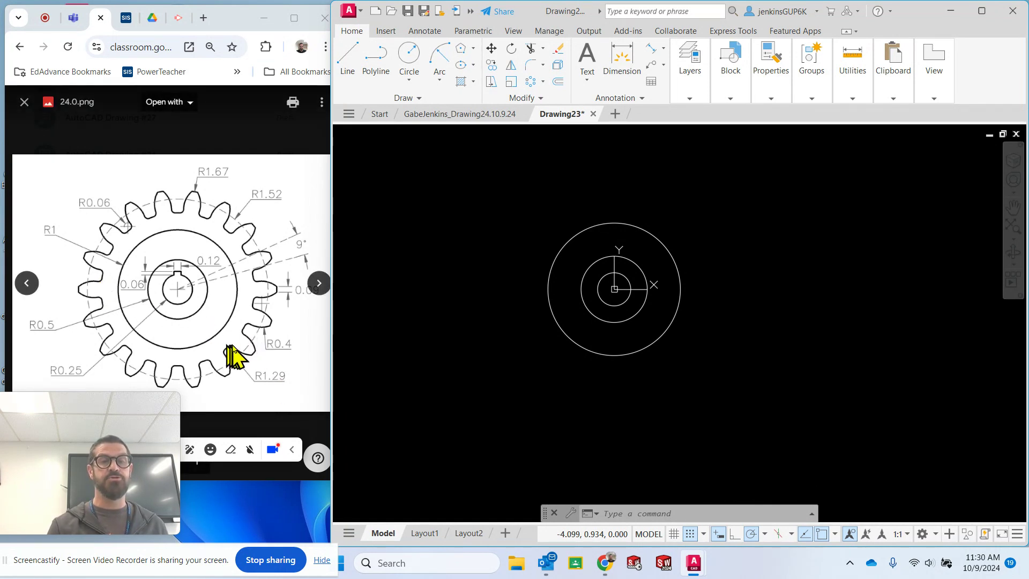
# Step: Draw the gear's root circle with radius 1.29, centred at the origin
pyautogui.click(409, 54)
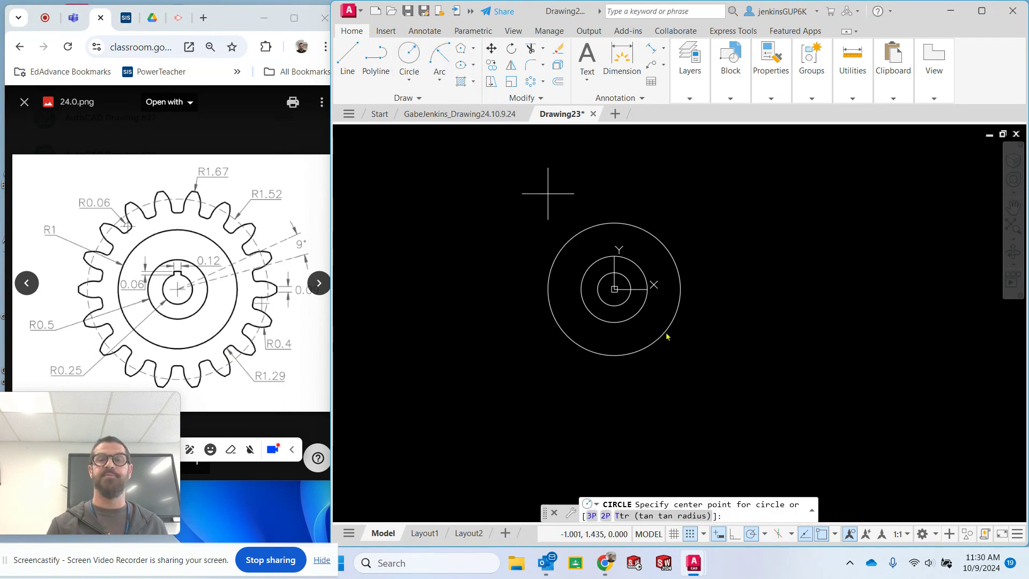
pyautogui.click(614, 289)
pyautogui.write('1.2')
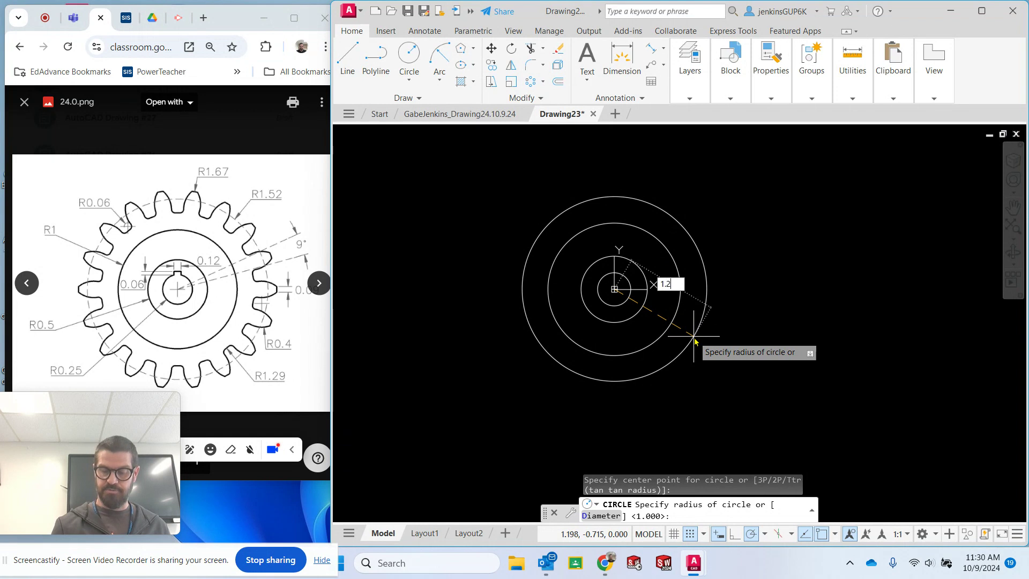
pyautogui.write('9')
pyautogui.press('Return')
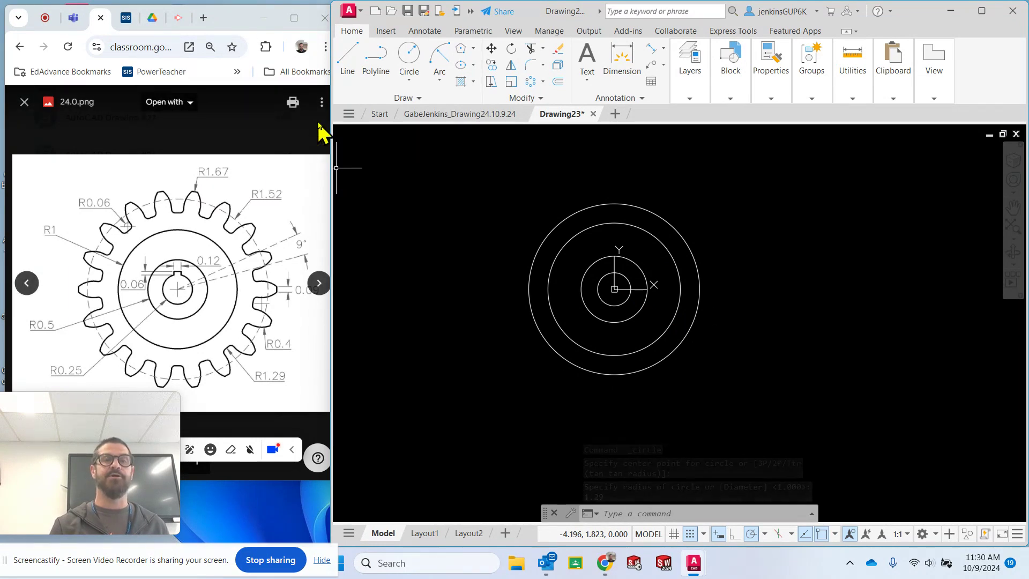
# Step: Draw the gear's outer circle with radius 1.67, centred at the origin
pyautogui.click(413, 63)
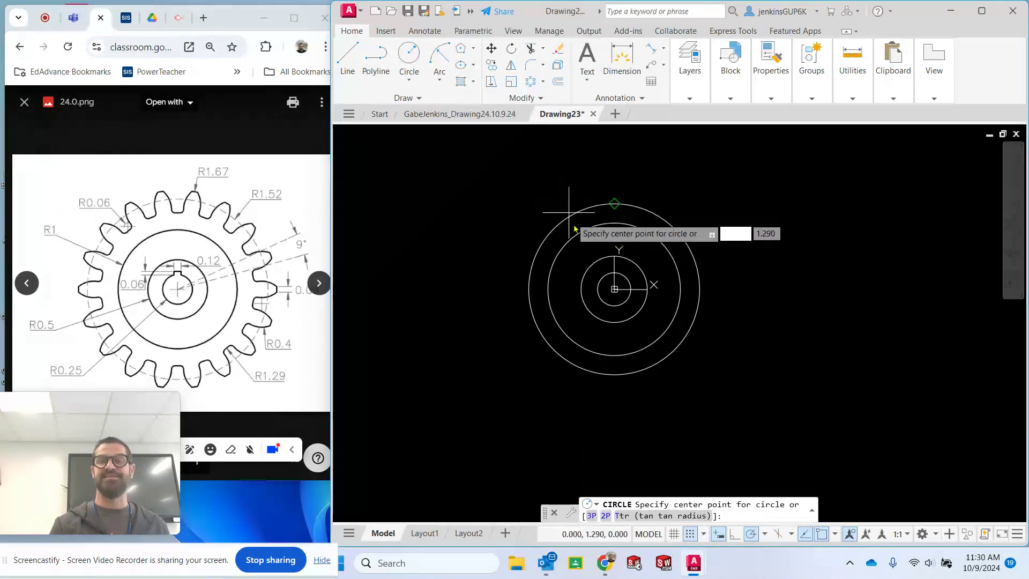
pyautogui.click(615, 290)
pyautogui.write('1.6')
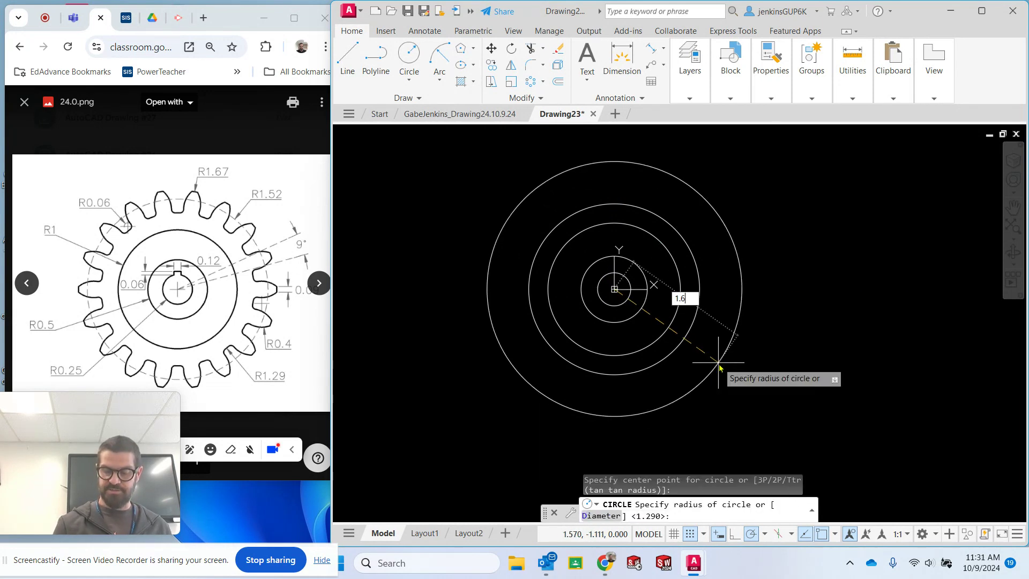
pyautogui.write('7')
pyautogui.press('Return')
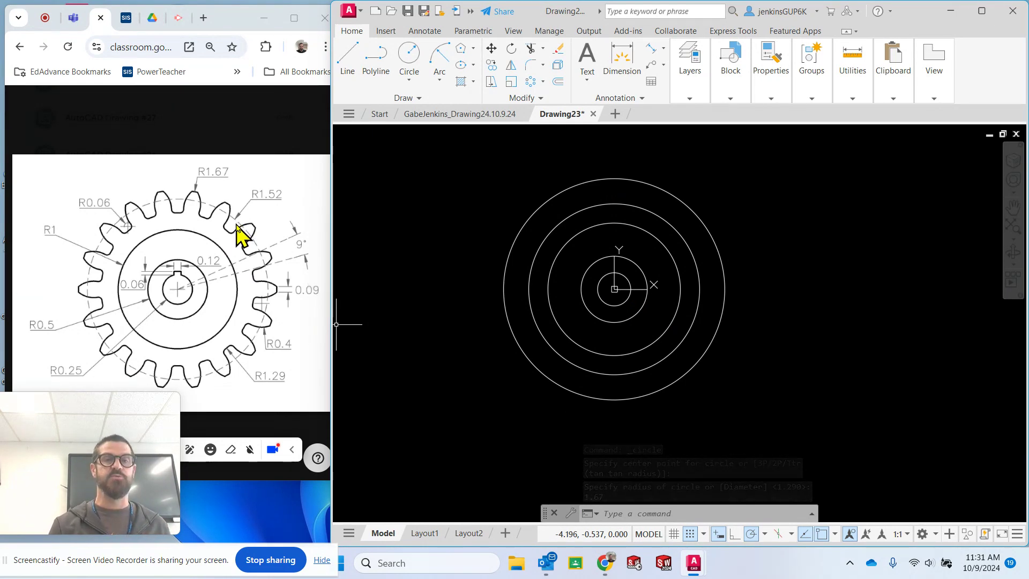
# Step: Make Construction the current layer and draw the gear's pitch circle with radius 1.52, centred at the origin
pyautogui.click(686, 98)
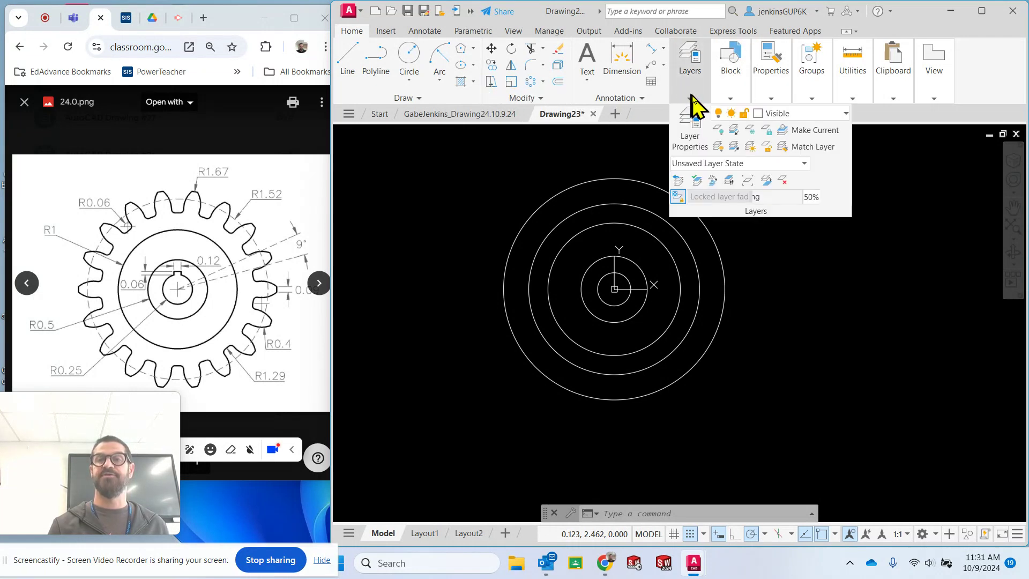
pyautogui.click(806, 113)
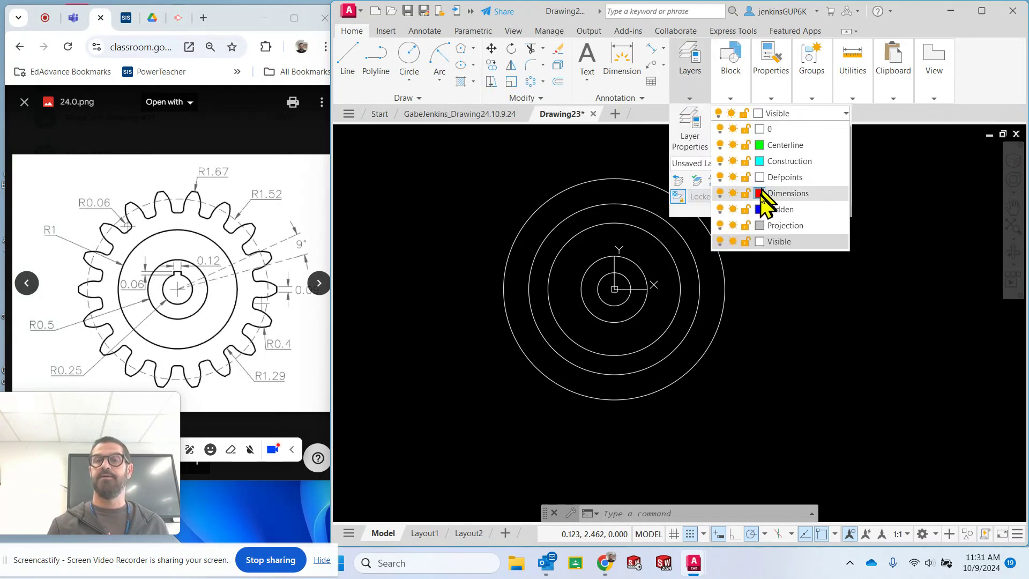
pyautogui.click(780, 162)
pyautogui.click(410, 53)
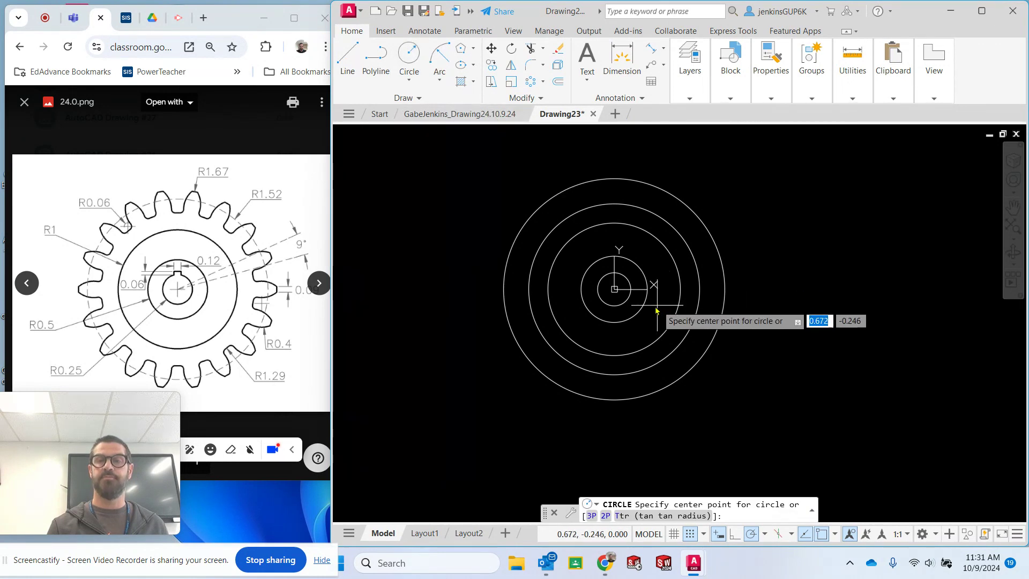
pyautogui.click(615, 290)
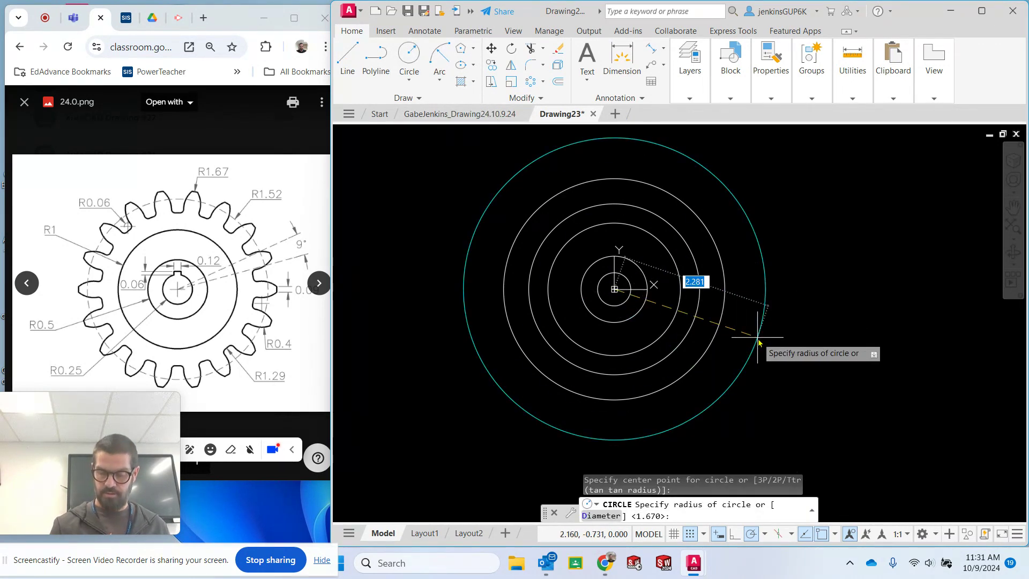
pyautogui.write('1.52')
pyautogui.press('Return')
pyautogui.press('Escape')
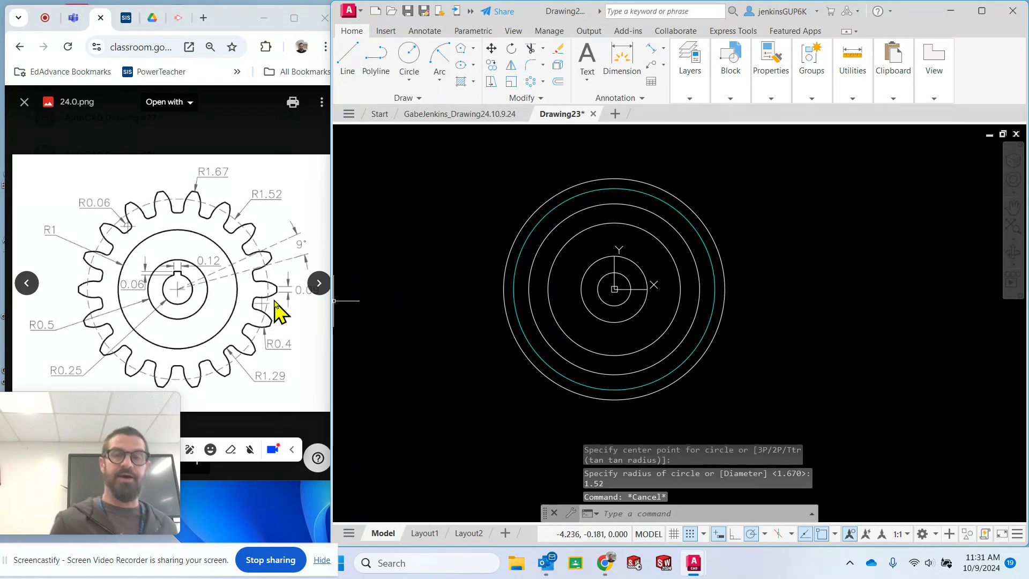
pyautogui.click(688, 83)
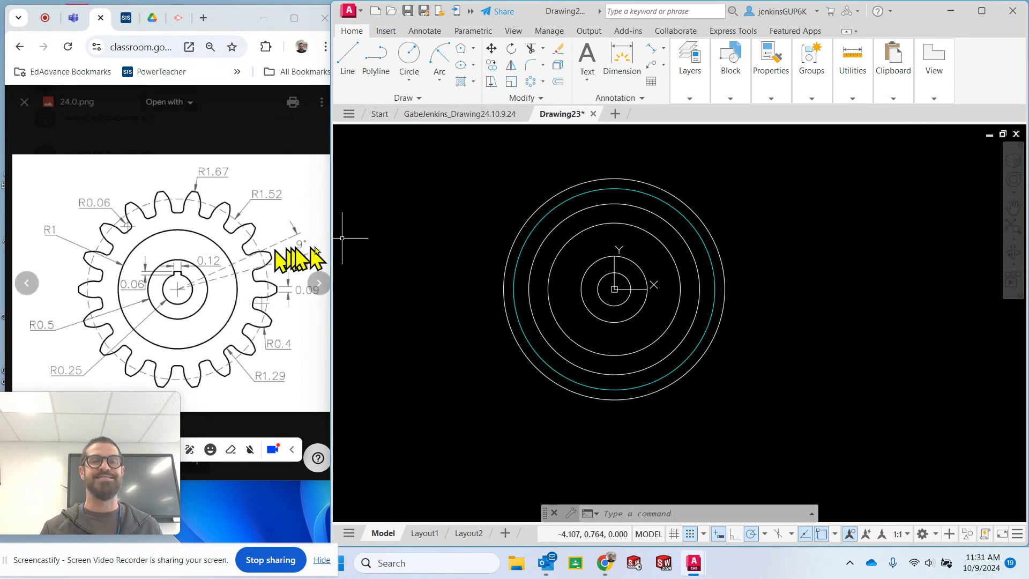
pyautogui.click(682, 95)
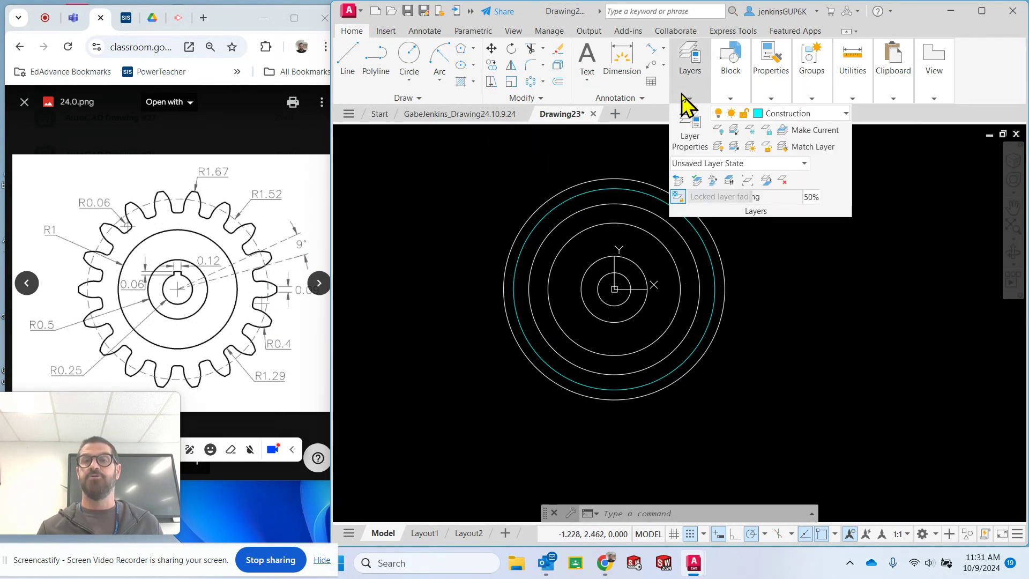
pyautogui.click(351, 59)
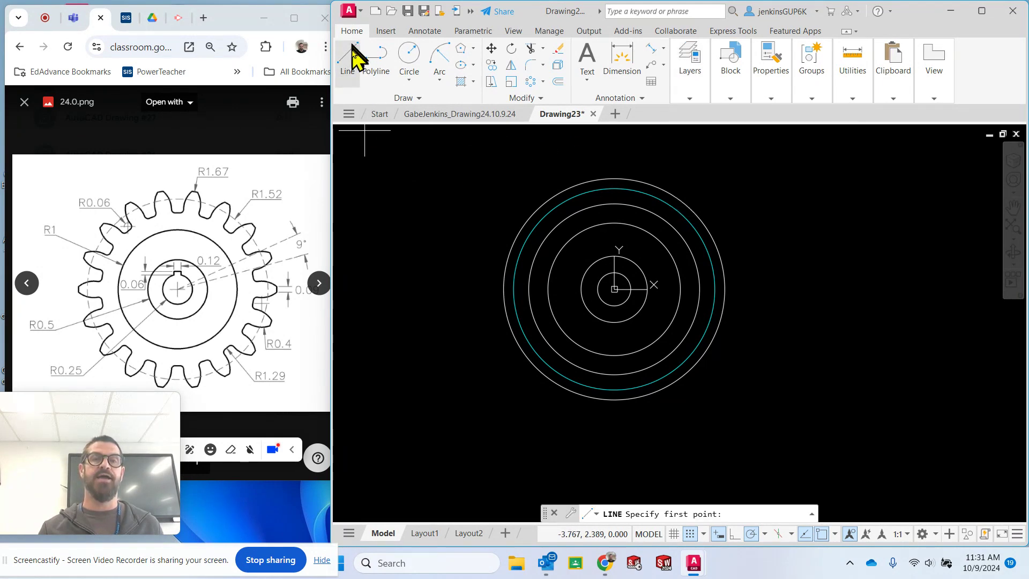
pyautogui.click(615, 289)
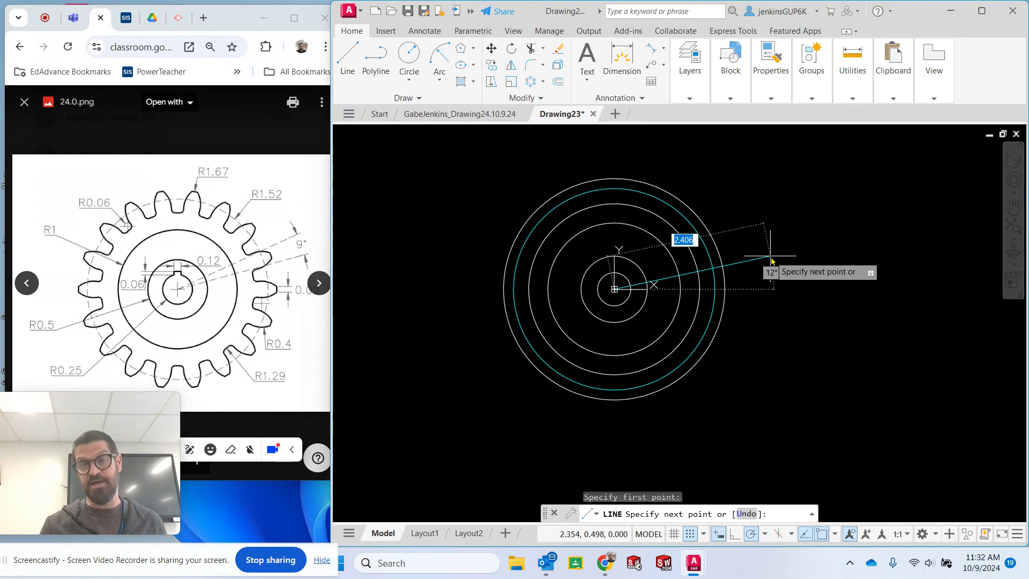
pyautogui.press('Escape')
pyautogui.press('Escape')
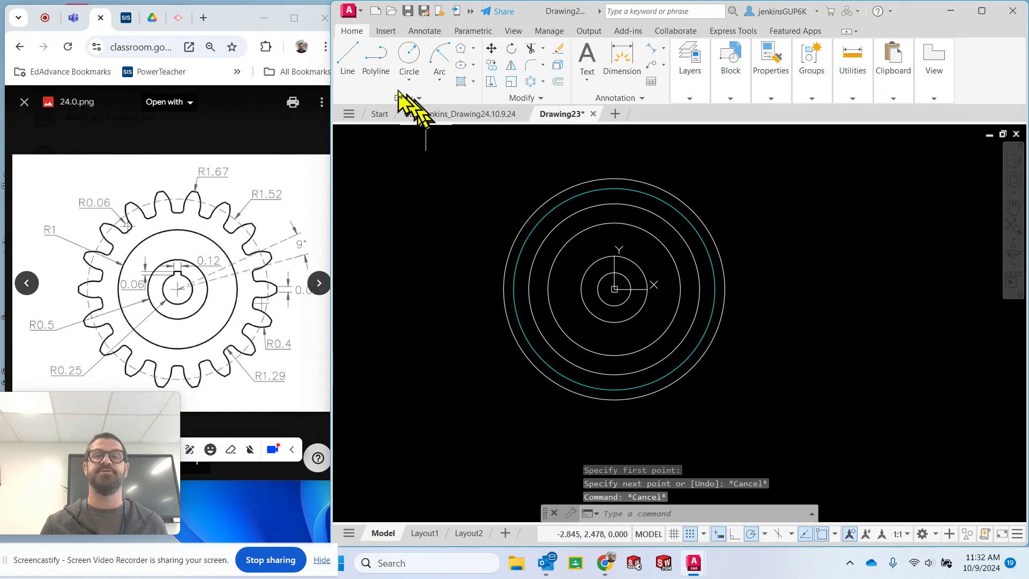
# Step: Draw a horizontal infinite construction line (XLINE) through the common centre of the circles
pyautogui.click(415, 98)
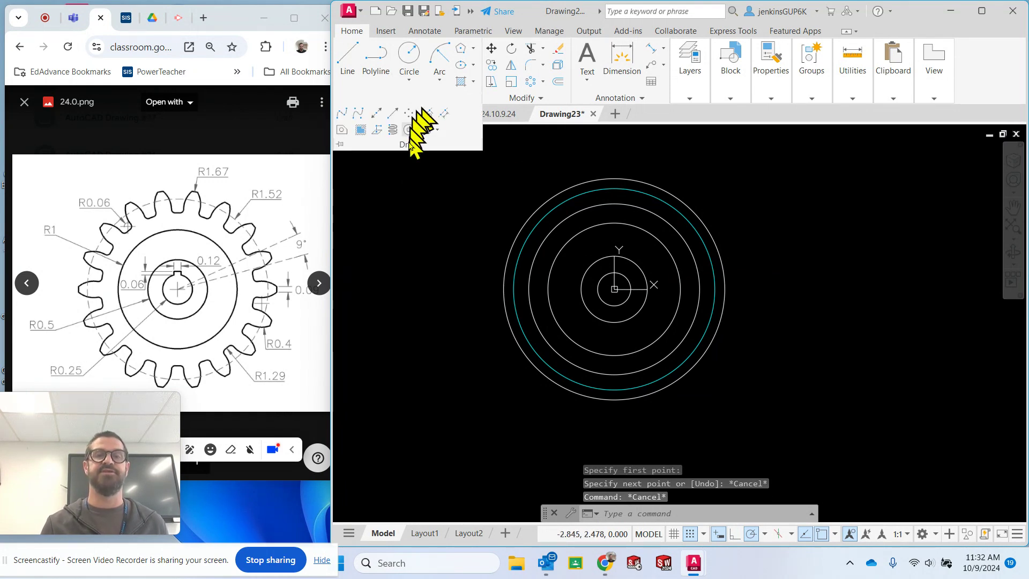
pyautogui.click(392, 114)
pyautogui.click(614, 289)
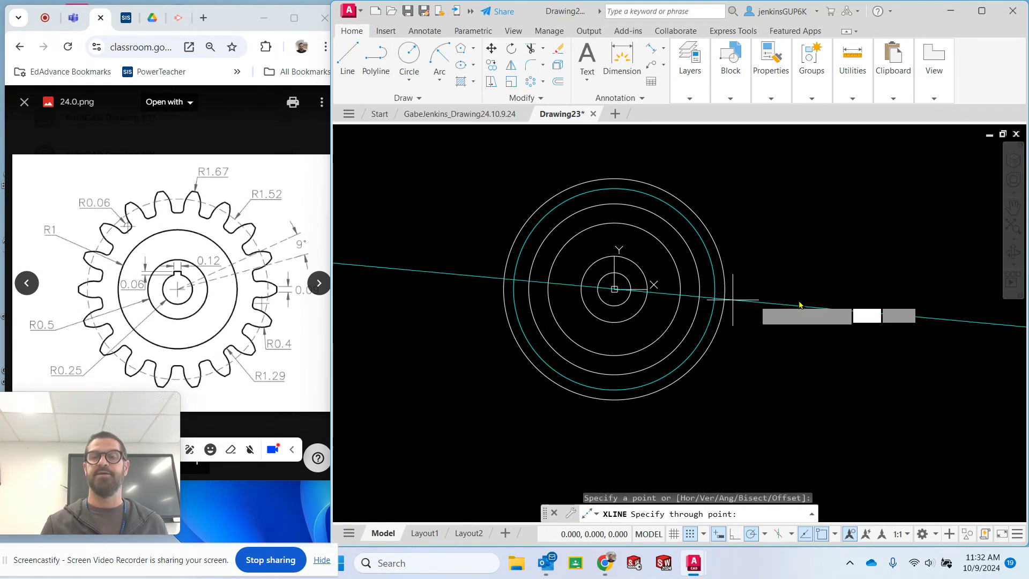
pyautogui.click(913, 289)
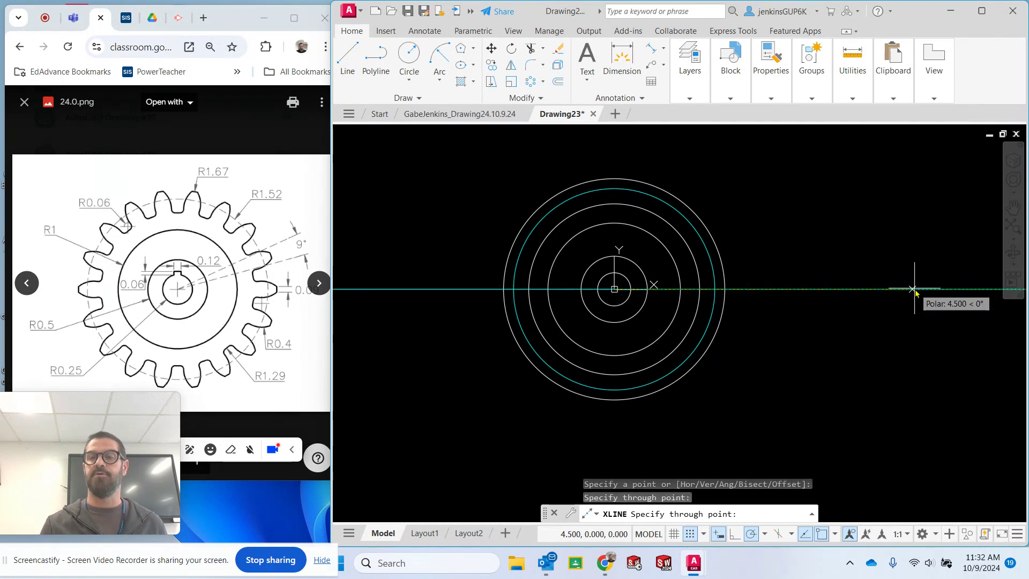
pyautogui.press('Escape')
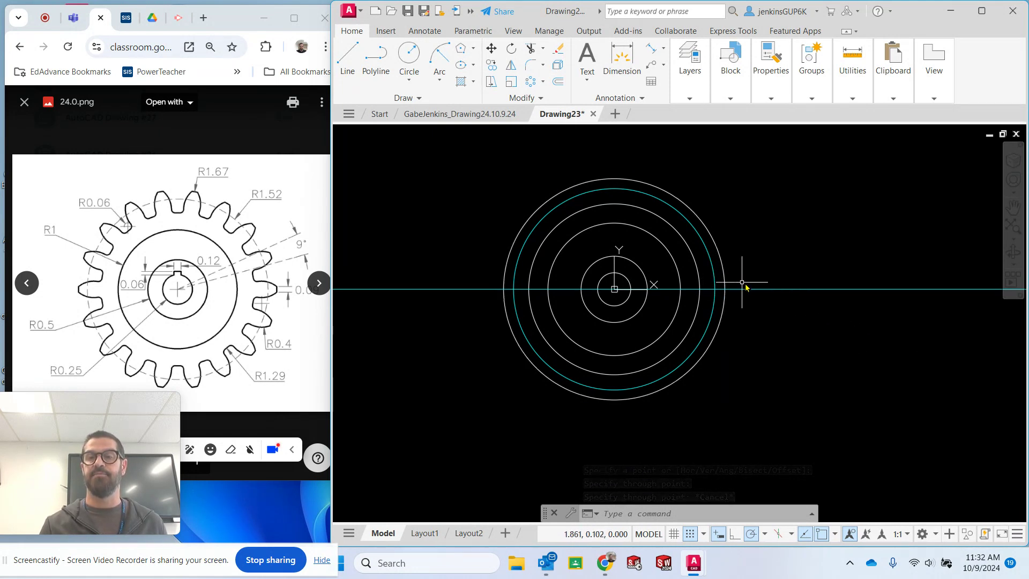
# Step: Draw a 2.5-inch construction line from the gear centre at 4.5° above the horizontal construction line
pyautogui.click(351, 70)
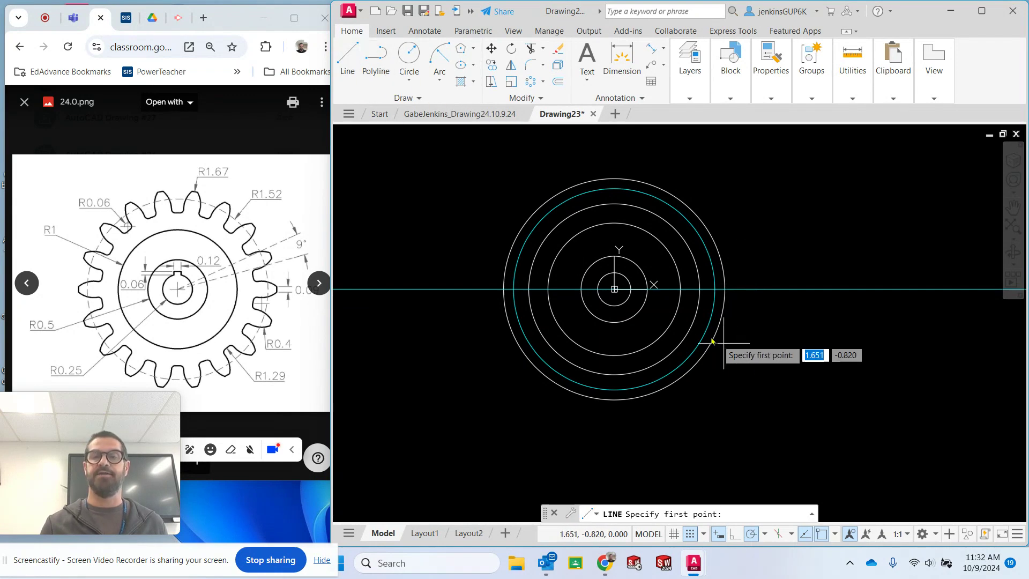
pyautogui.click(615, 289)
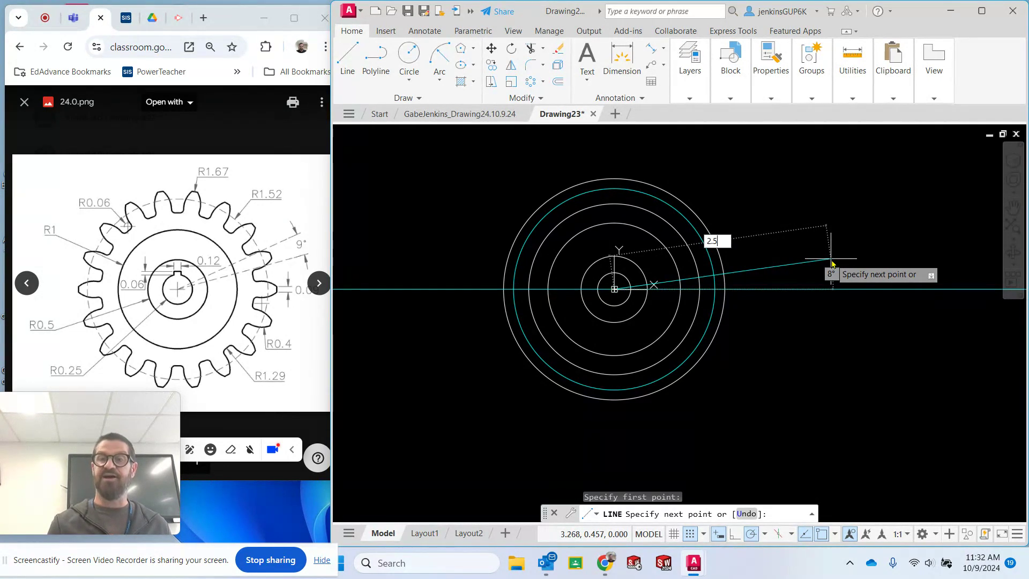
pyautogui.press('Tab')
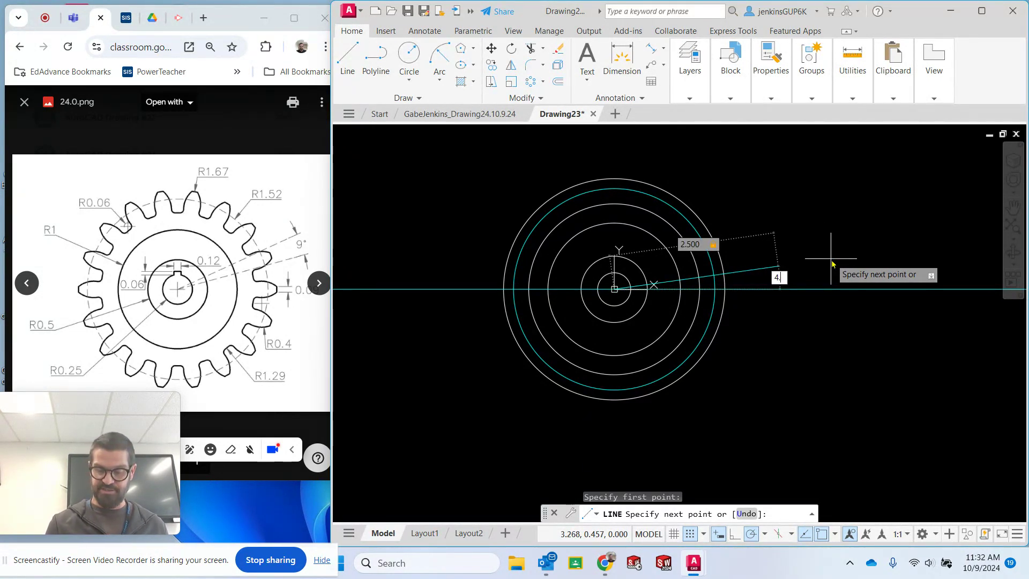
pyautogui.write('4.5')
pyautogui.press('Return')
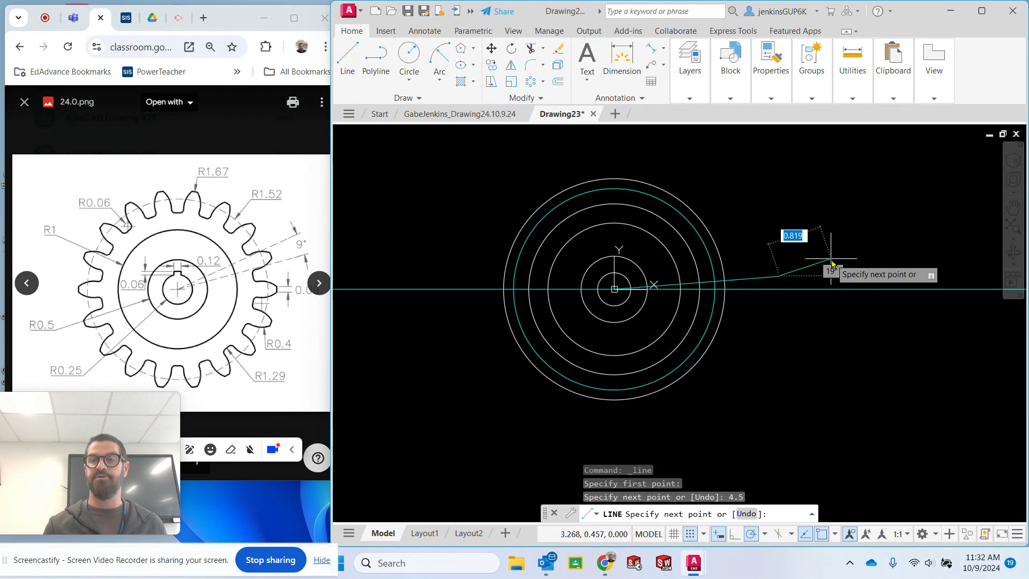
pyautogui.press('Escape')
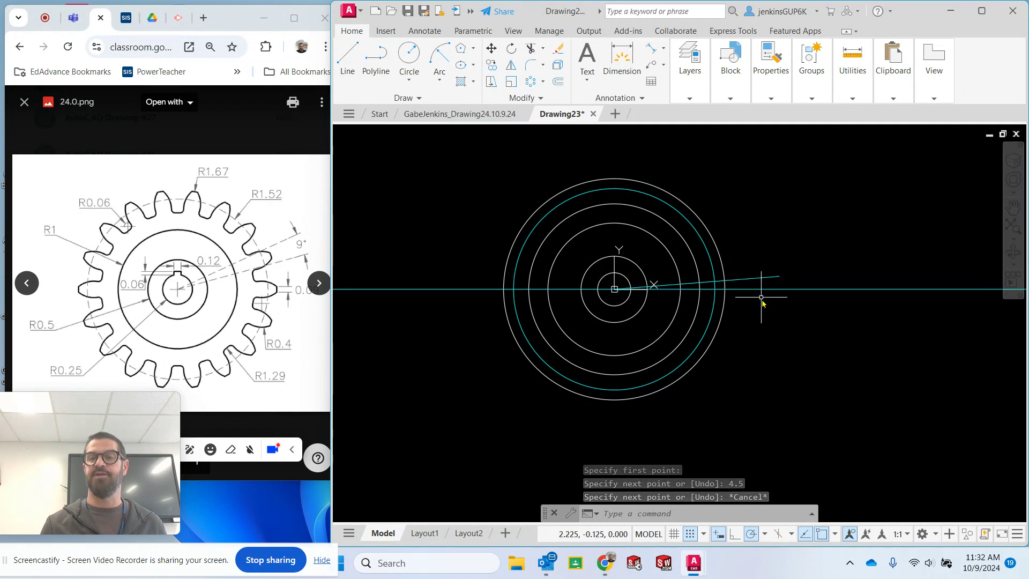
# Step: Draw a 2.5-inch construction line from the gear centre at 4.5° below the horizontal construction line
pyautogui.click(351, 60)
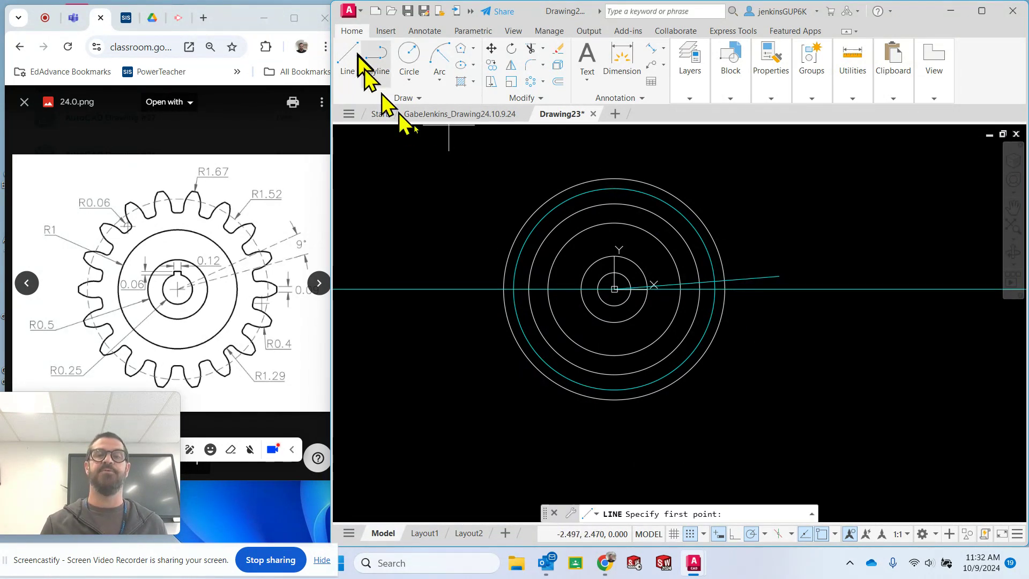
pyautogui.click(615, 290)
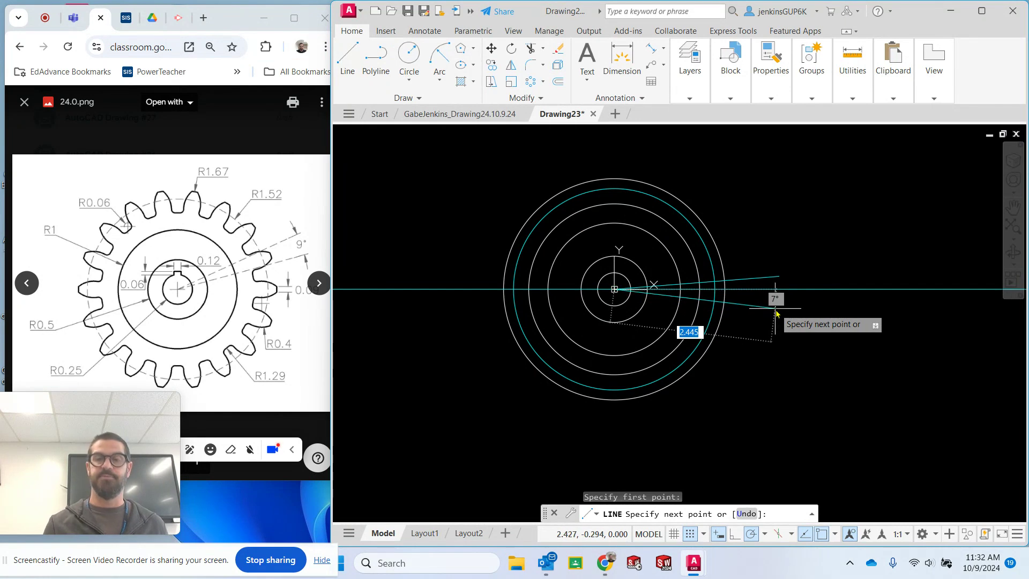
pyautogui.press('Tab')
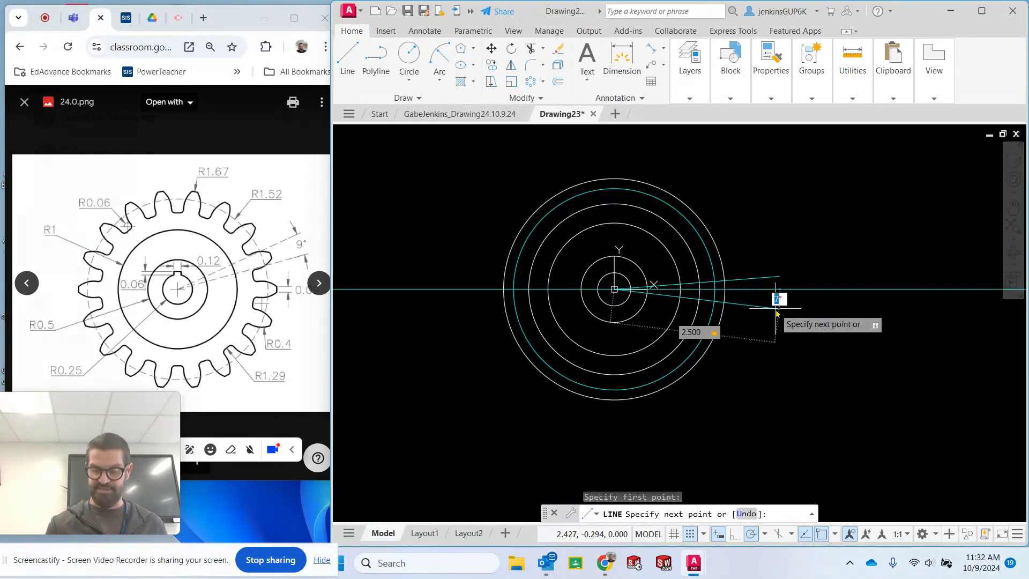
pyautogui.write('4.5')
pyautogui.press('Return')
pyautogui.press('Escape')
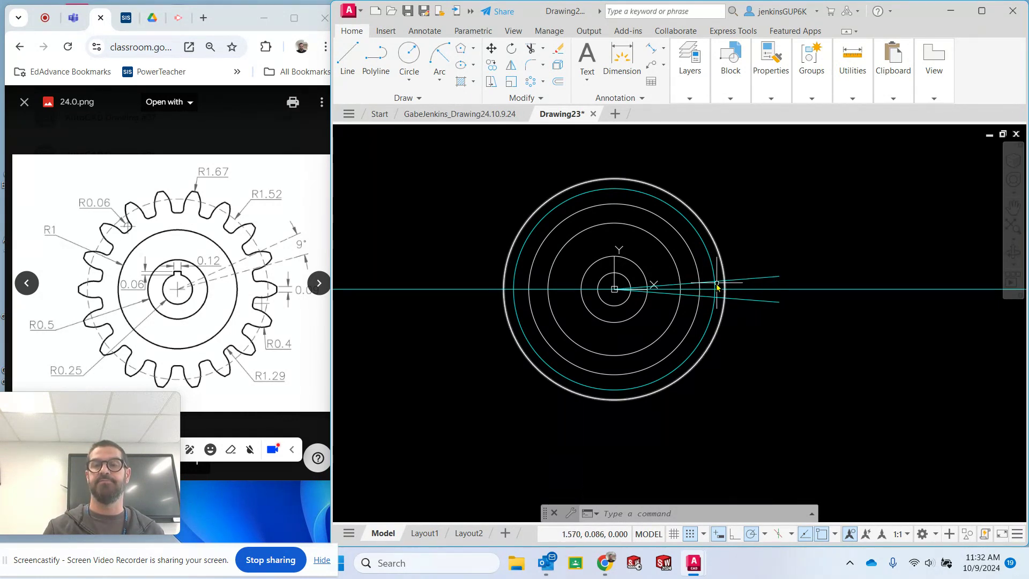
# Step: Examine the tooth tip width dimension of the gear in reference drawing 24.0
pyautogui.scroll(4, 703, 288)
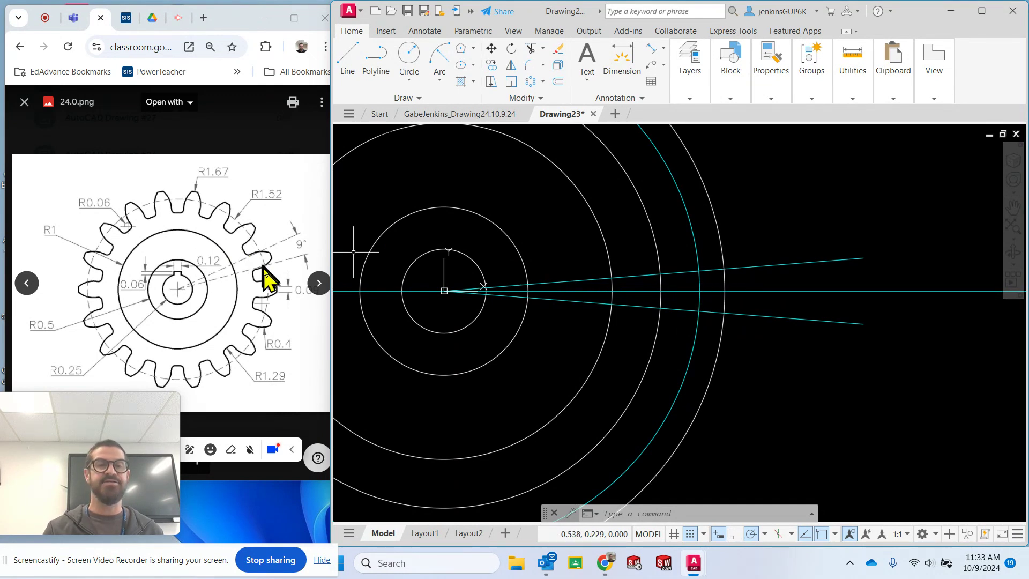
pyautogui.click(289, 296)
pyautogui.keyDown('ctrl'); pyautogui.scroll(3, 289, 297); pyautogui.keyUp('ctrl')
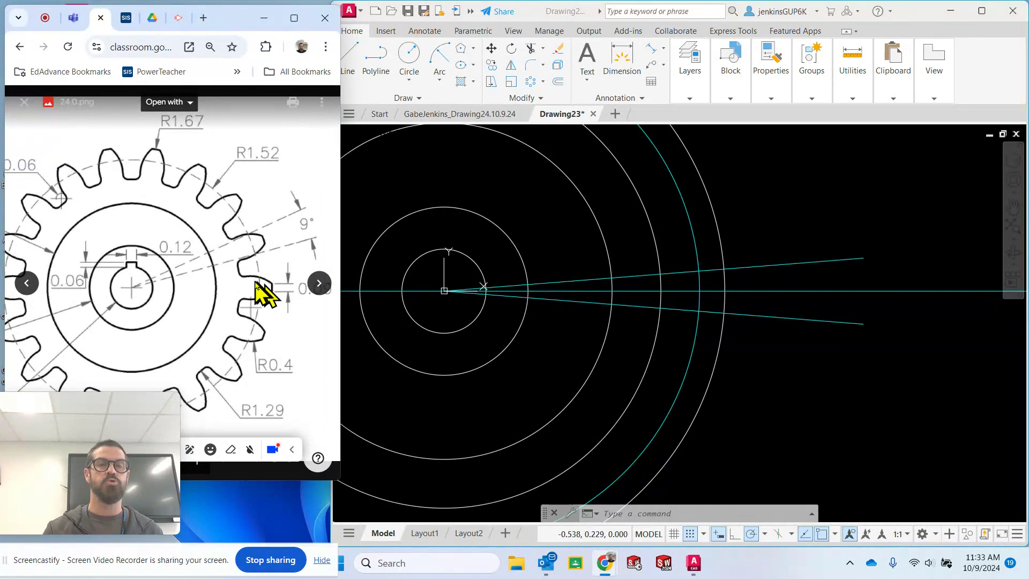
pyautogui.keyDown('ctrl'); pyautogui.scroll(-3, 255, 296); pyautogui.keyUp('ctrl')
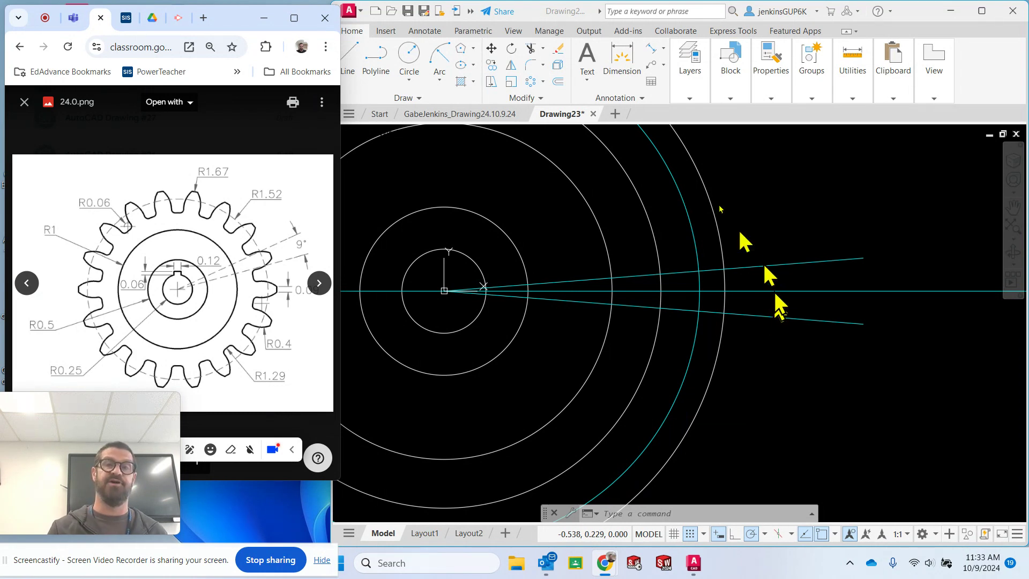
pyautogui.press('Escape')
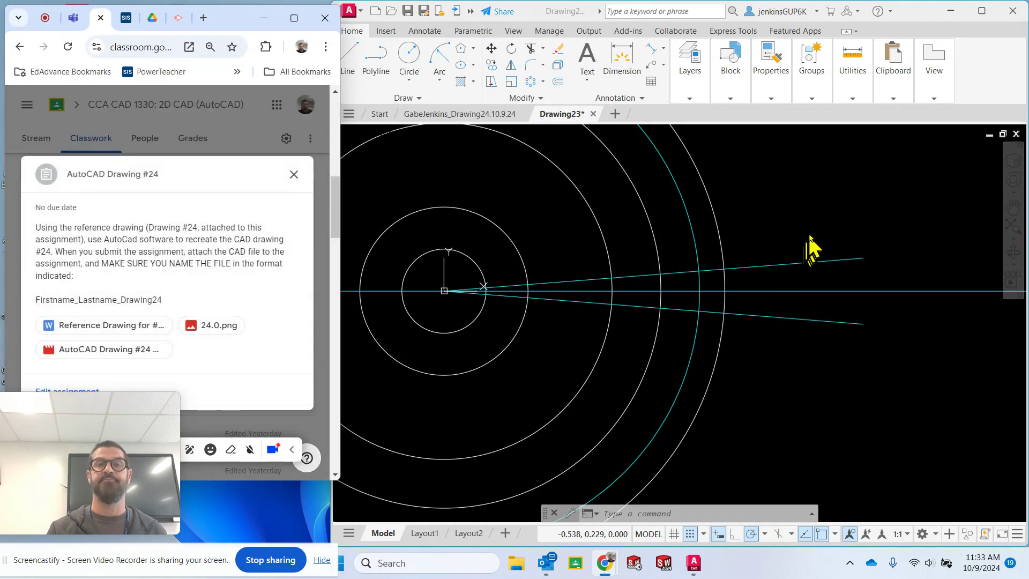
pyautogui.click(214, 325)
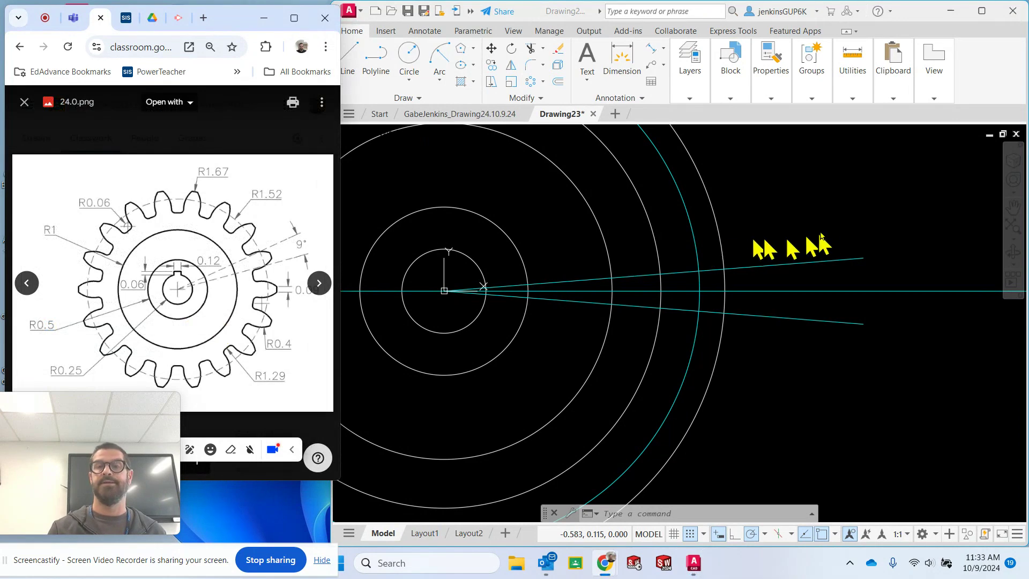
# Step: Offset the horizontal construction line through the gear centre by 0.045 both above and below it
pyautogui.click(793, 230)
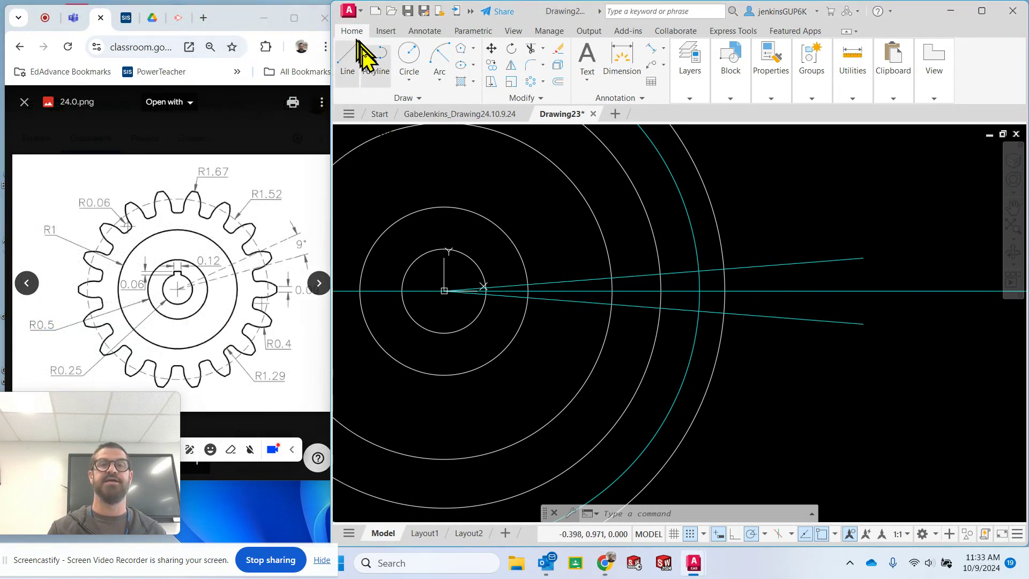
pyautogui.click(690, 99)
pyautogui.click(557, 81)
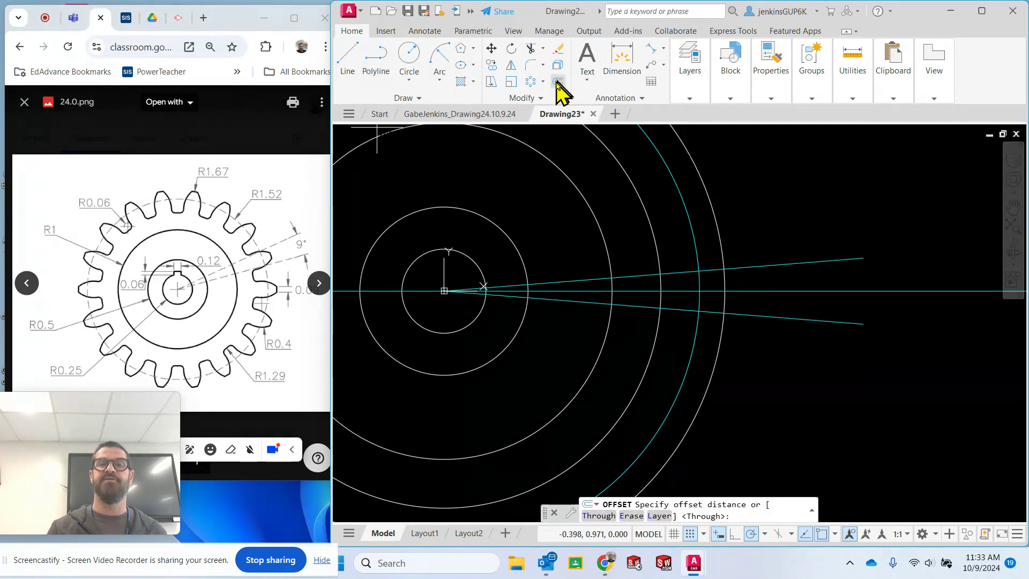
pyautogui.write('.045')
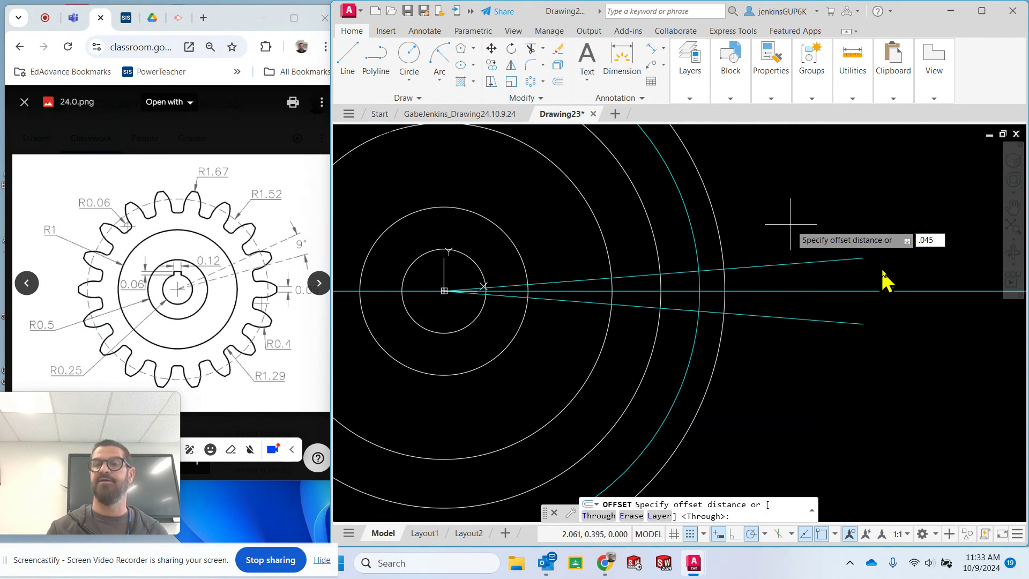
pyautogui.press('Return')
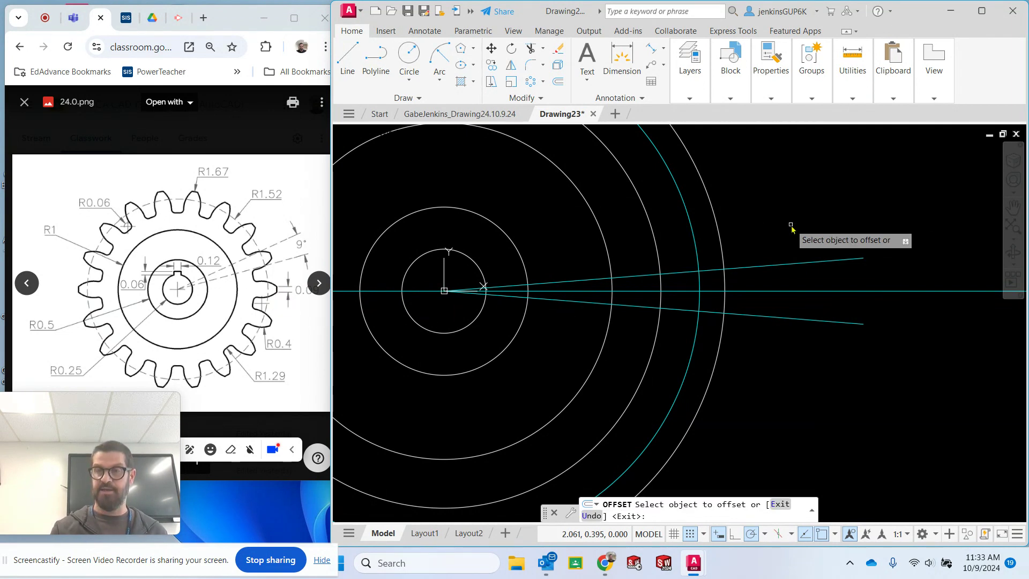
pyautogui.click(788, 292)
pyautogui.click(789, 269)
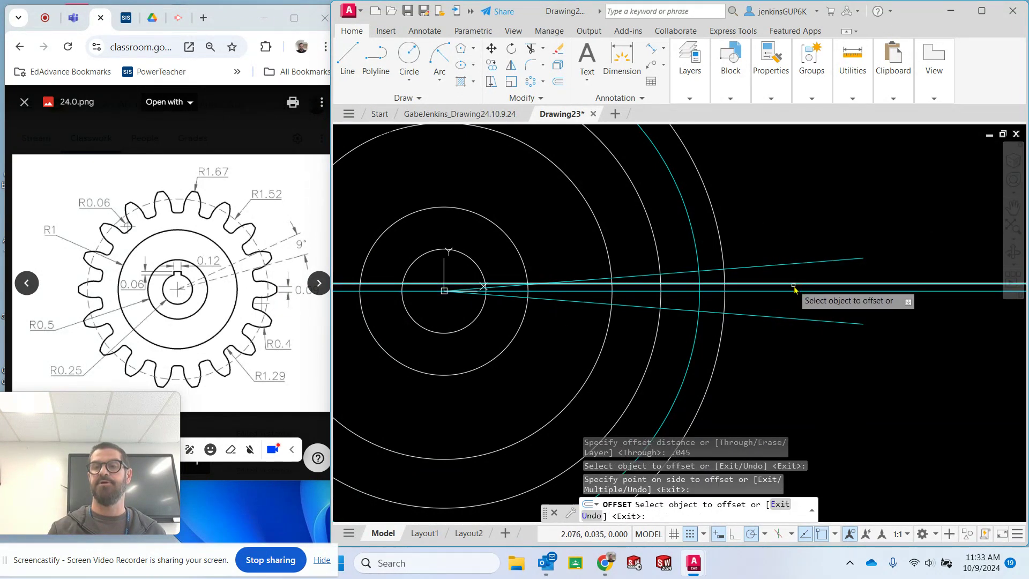
pyautogui.click(791, 292)
pyautogui.click(794, 305)
pyautogui.press('Escape')
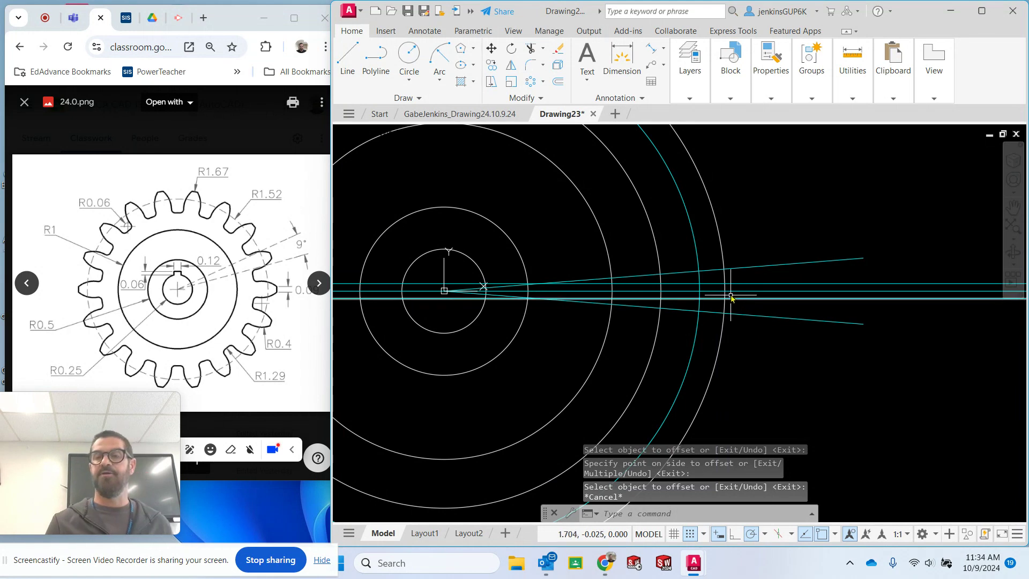
pyautogui.scroll(5, 737, 296)
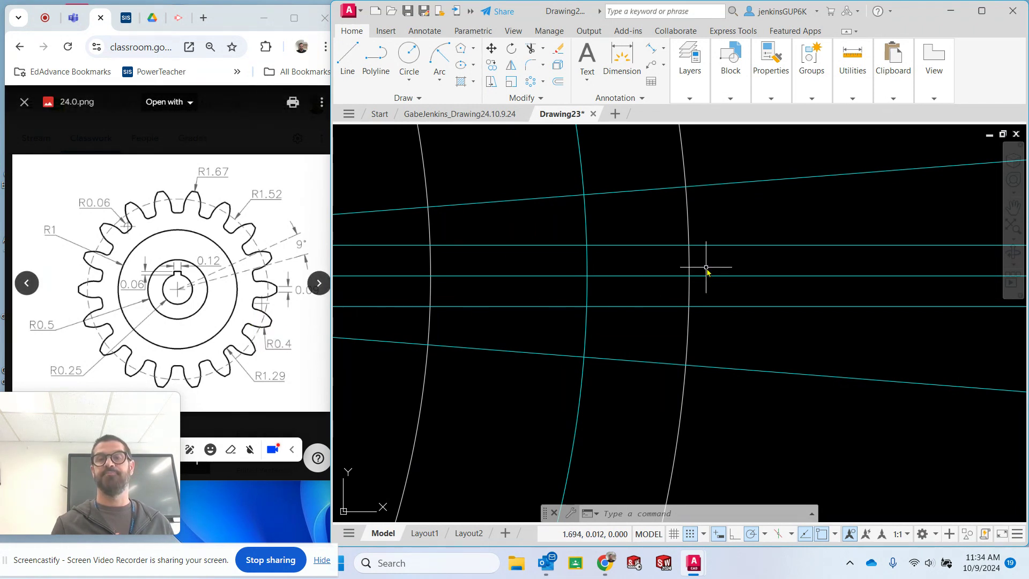
pyautogui.click(440, 84)
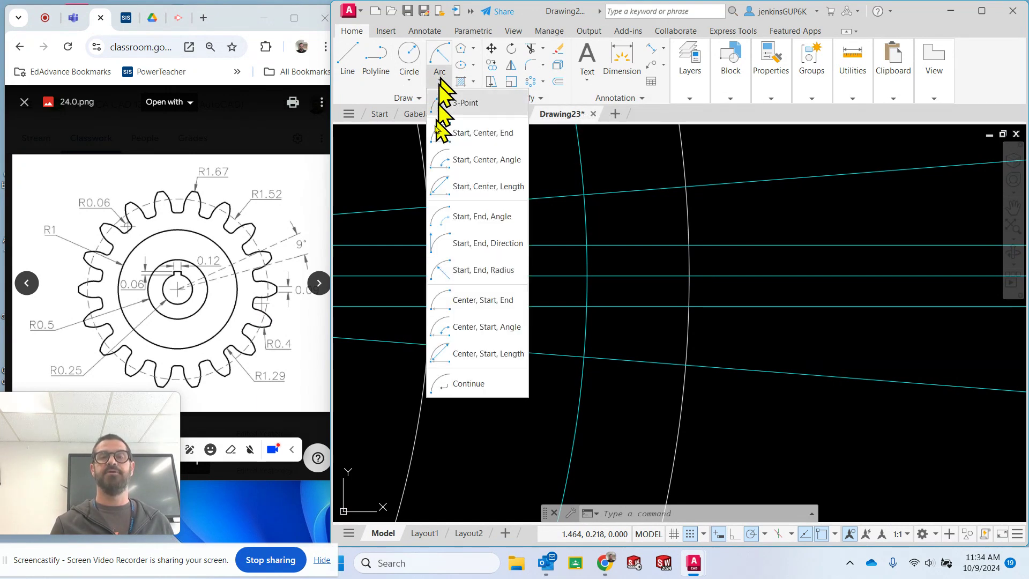
pyautogui.click(464, 272)
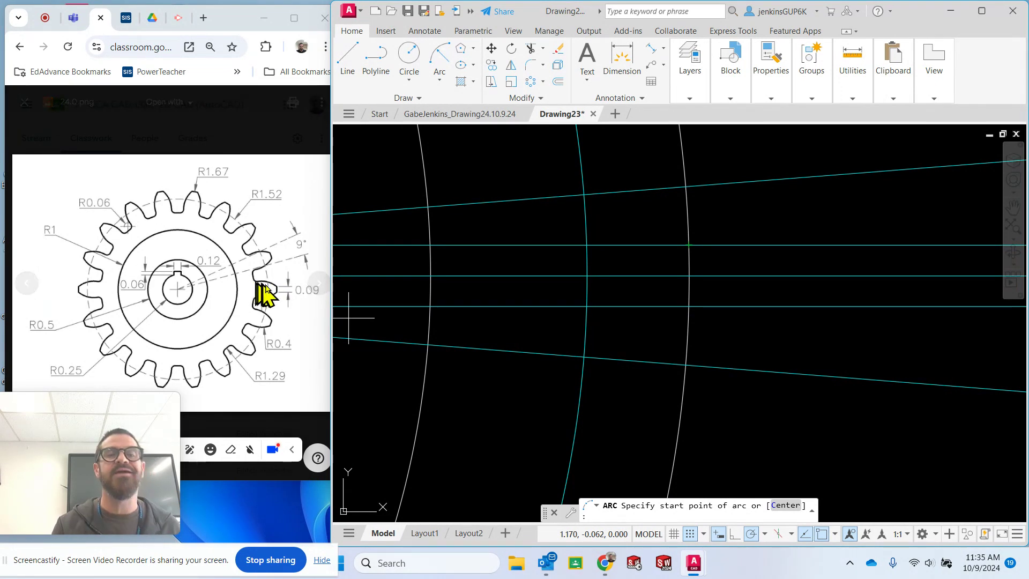
pyautogui.click(690, 246)
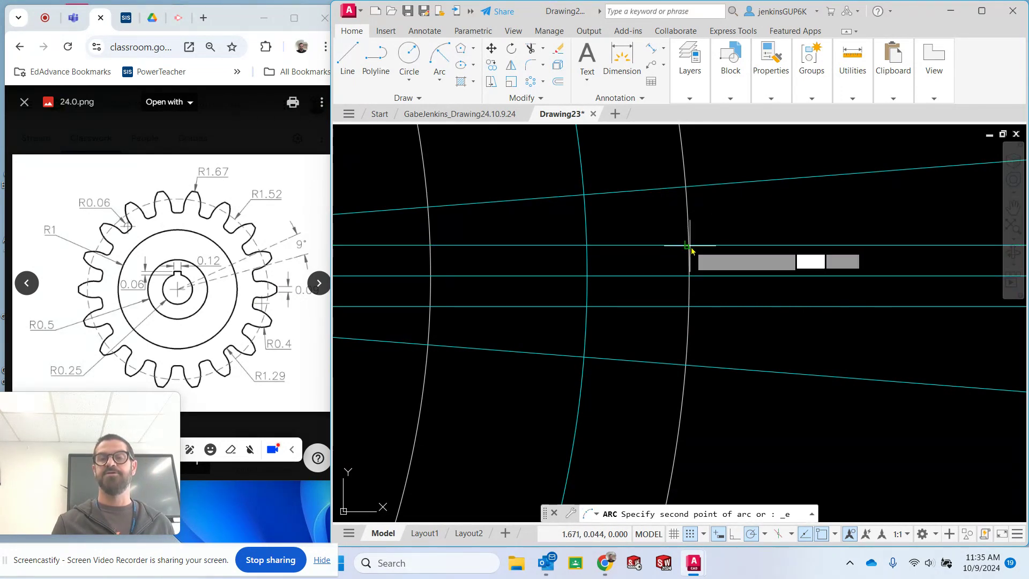
pyautogui.click(427, 208)
pyautogui.write('.')
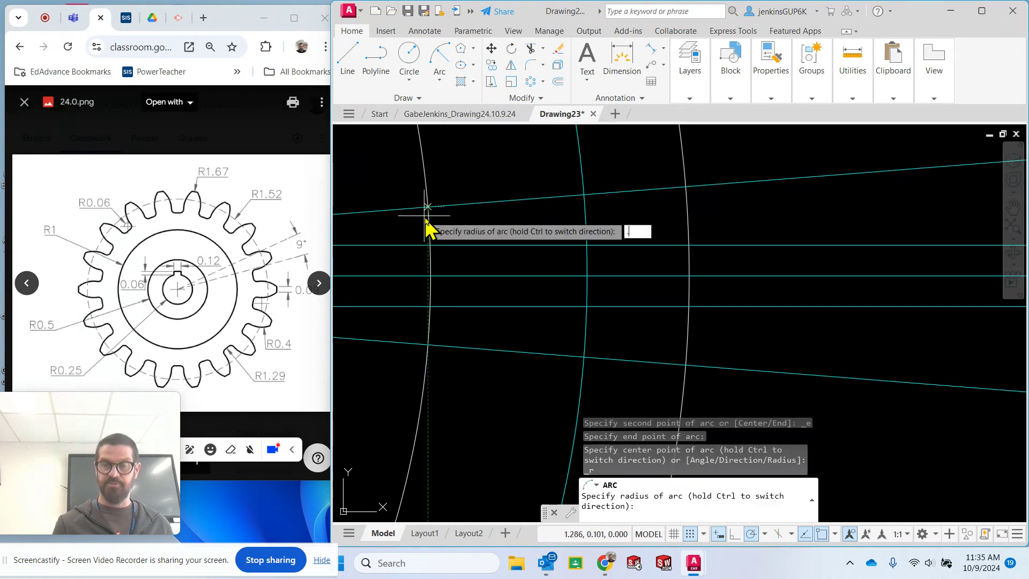
pyautogui.write('4')
pyautogui.press('Return')
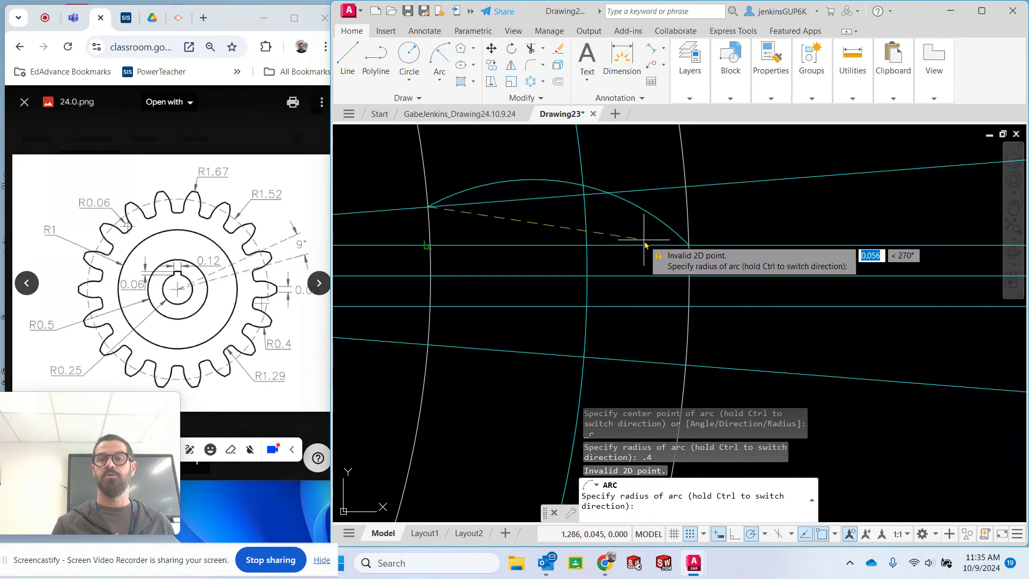
pyautogui.press('Escape')
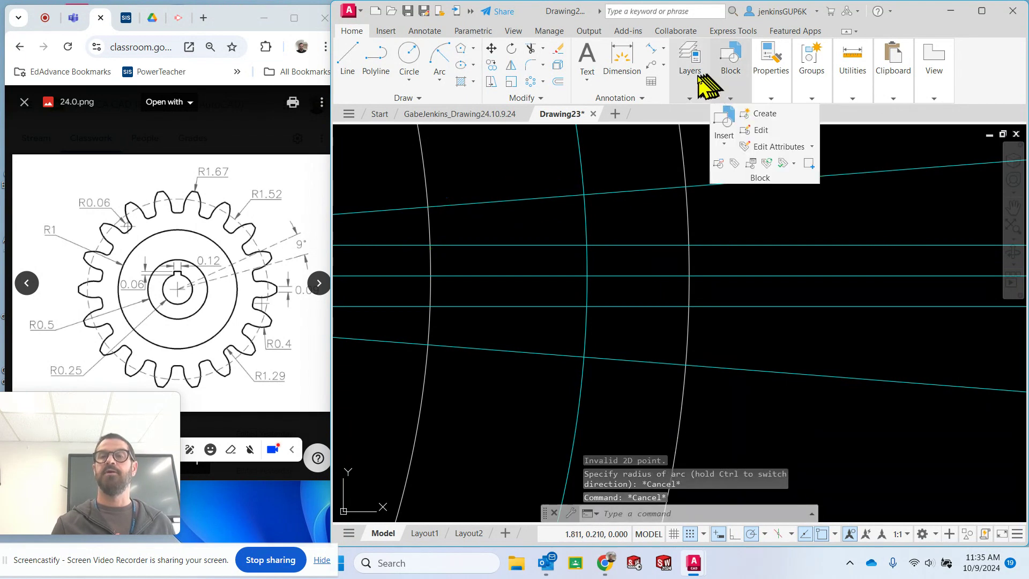
# Step: Make Visible the current layer and draw a 0.4-radius arc from the upper offset line on the outer circle to the upper angled line on the root circle
pyautogui.click(691, 99)
pyautogui.click(785, 114)
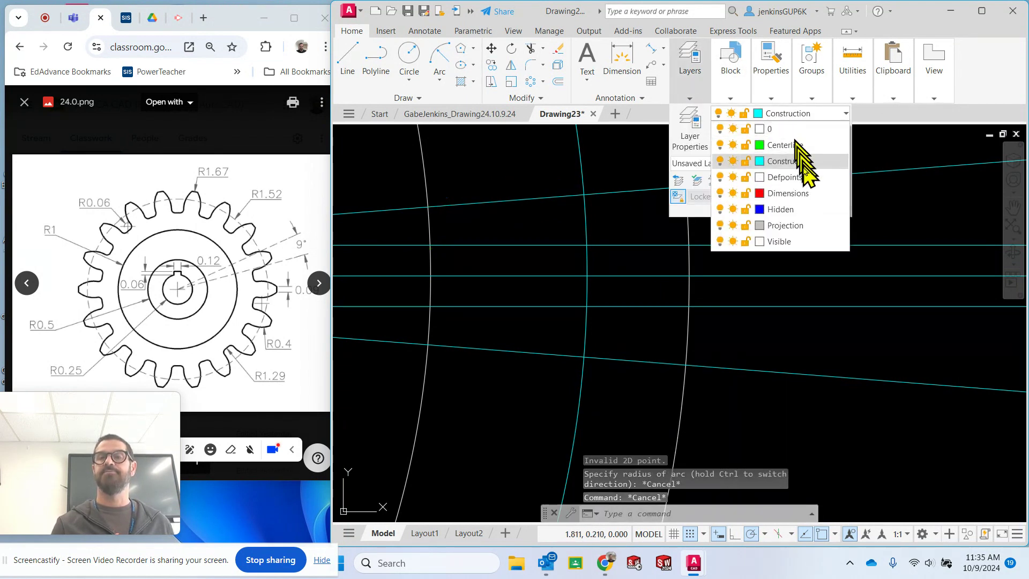
pyautogui.click(789, 241)
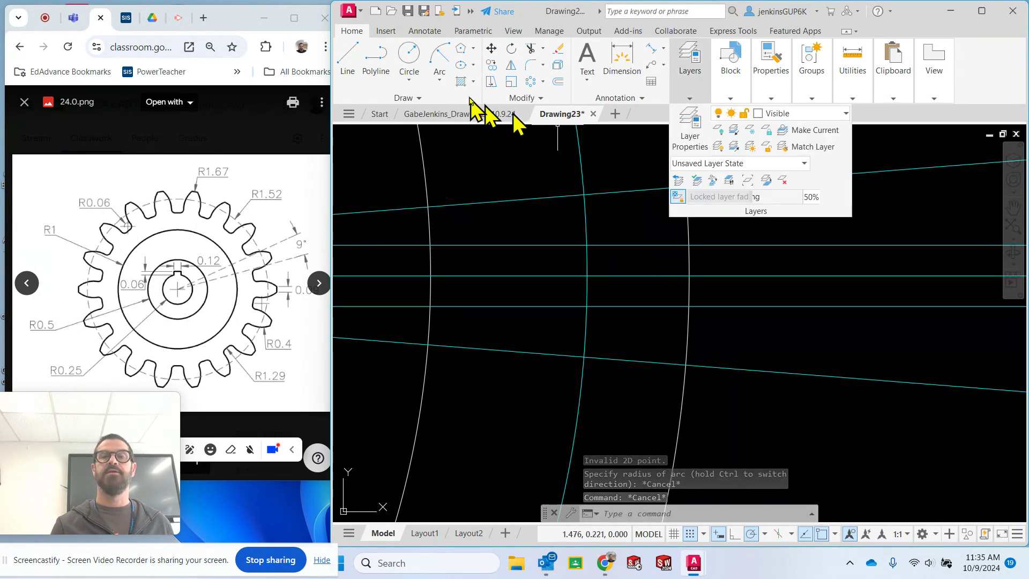
pyautogui.click(446, 60)
pyautogui.click(688, 245)
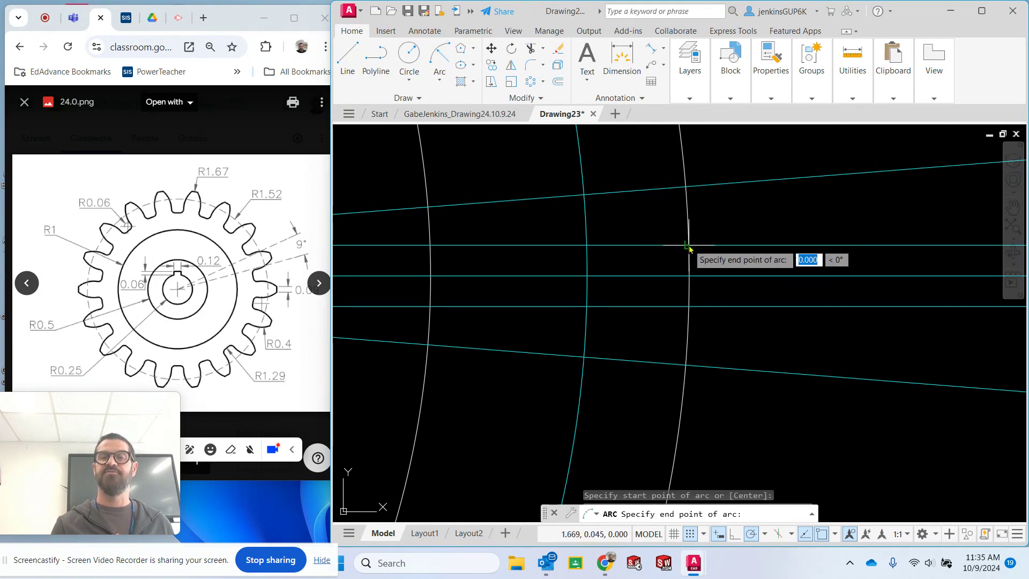
pyautogui.press('e')
pyautogui.press('Return')
pyautogui.click(428, 208)
pyautogui.press('r')
pyautogui.press('Return')
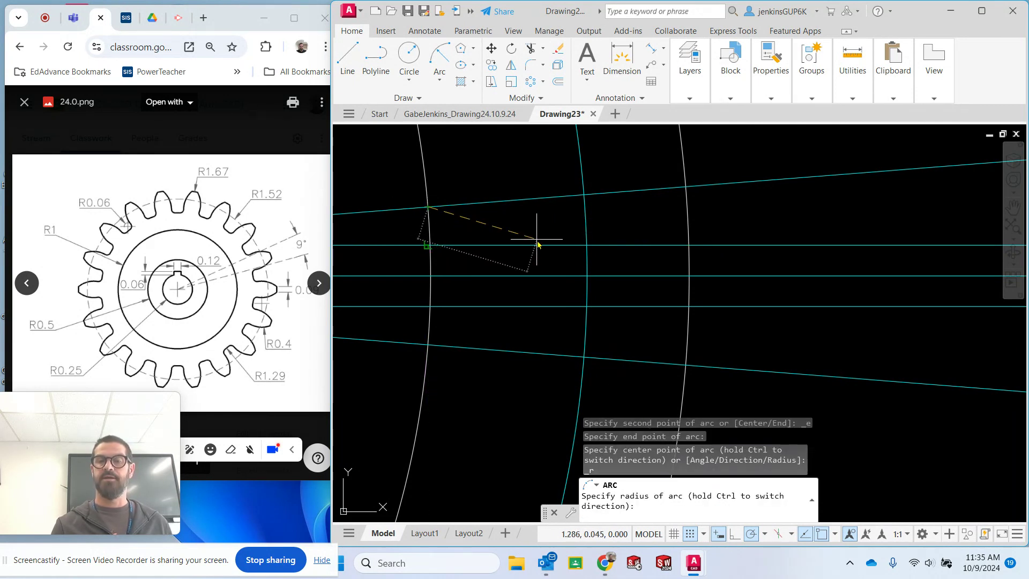
pyautogui.write('.4')
pyautogui.press('Return')
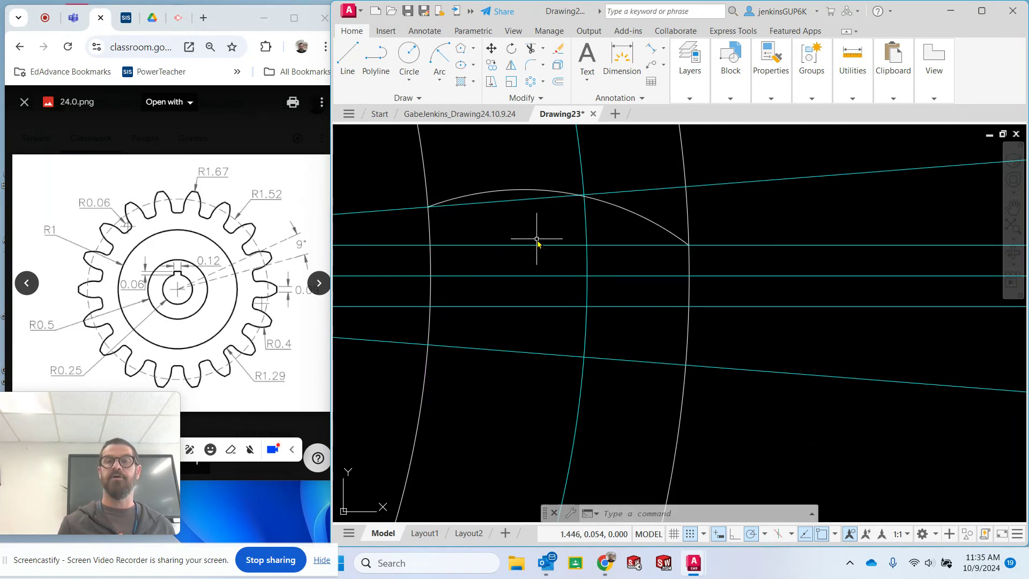
pyautogui.press('Escape')
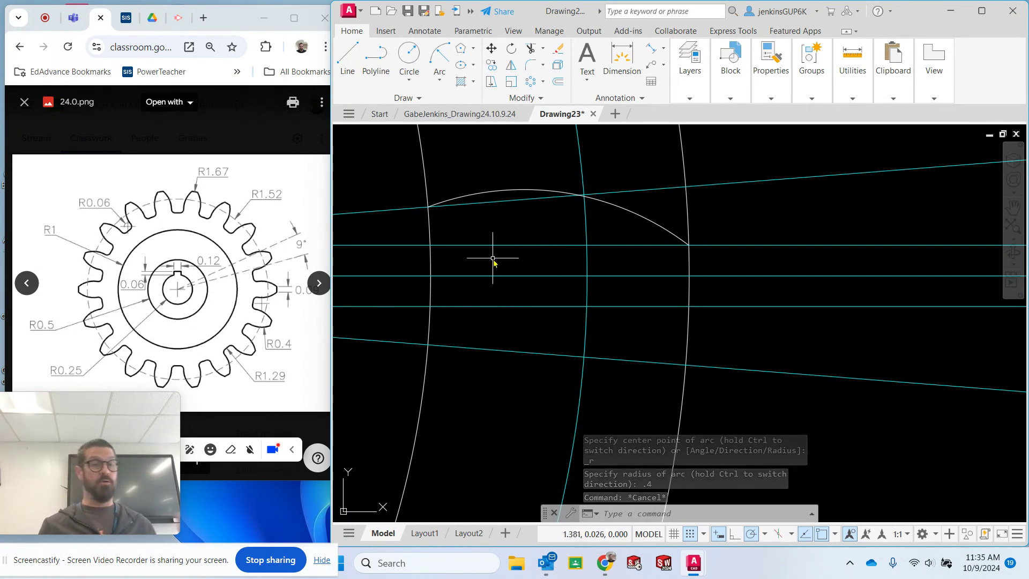
# Step: Try to mirror the 0.4-radius tooth arc about the horizontal construction line through the gear centre, keeping the source arc
pyautogui.click(499, 190)
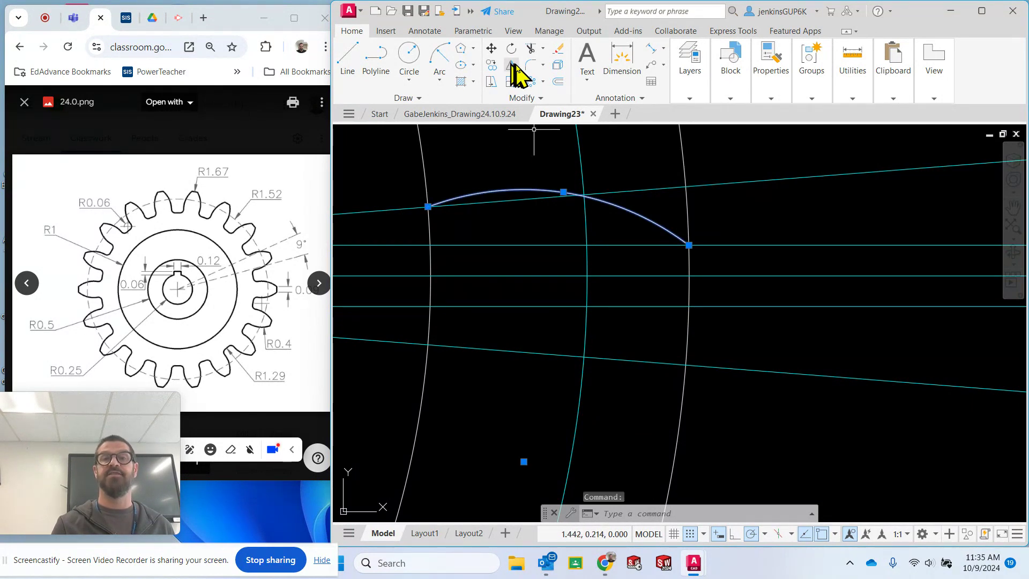
pyautogui.click(511, 65)
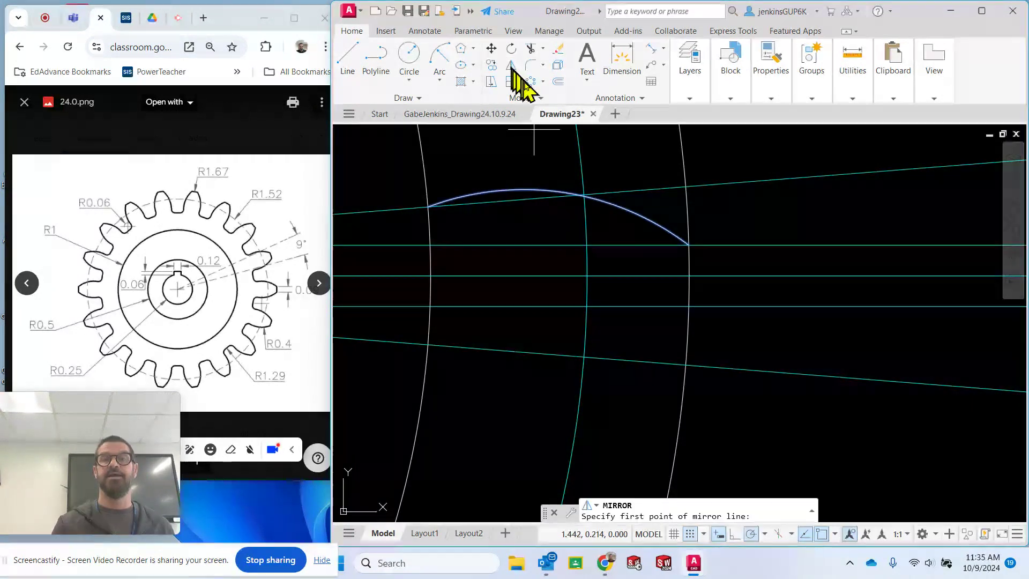
pyautogui.click(690, 276)
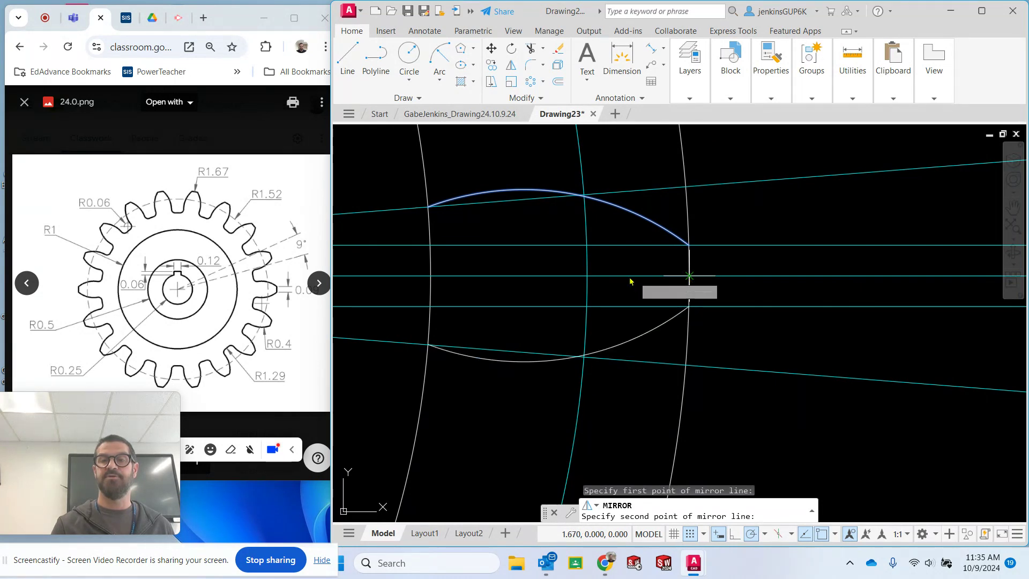
pyautogui.click(596, 277)
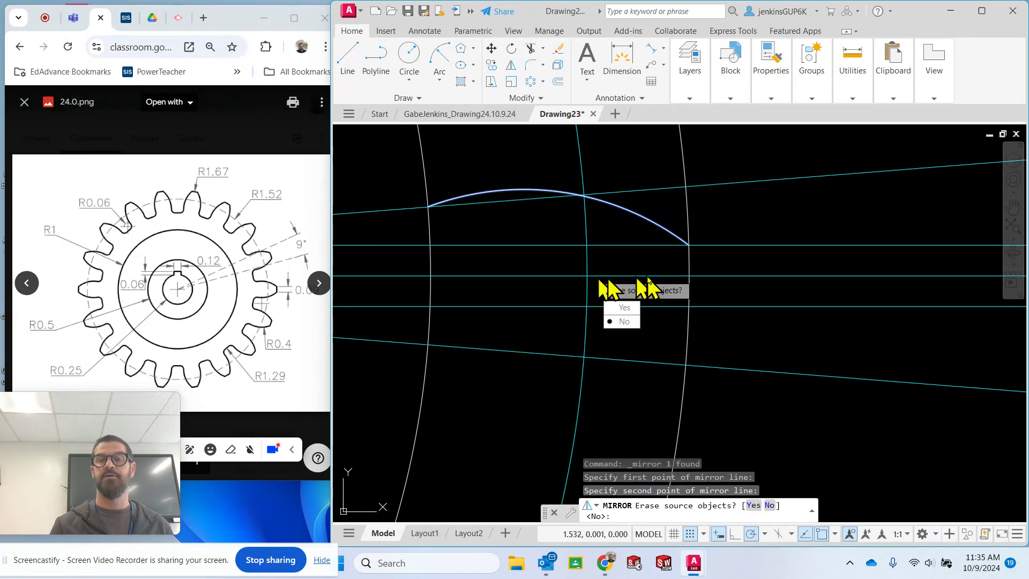
pyautogui.click(638, 321)
pyautogui.press('Escape')
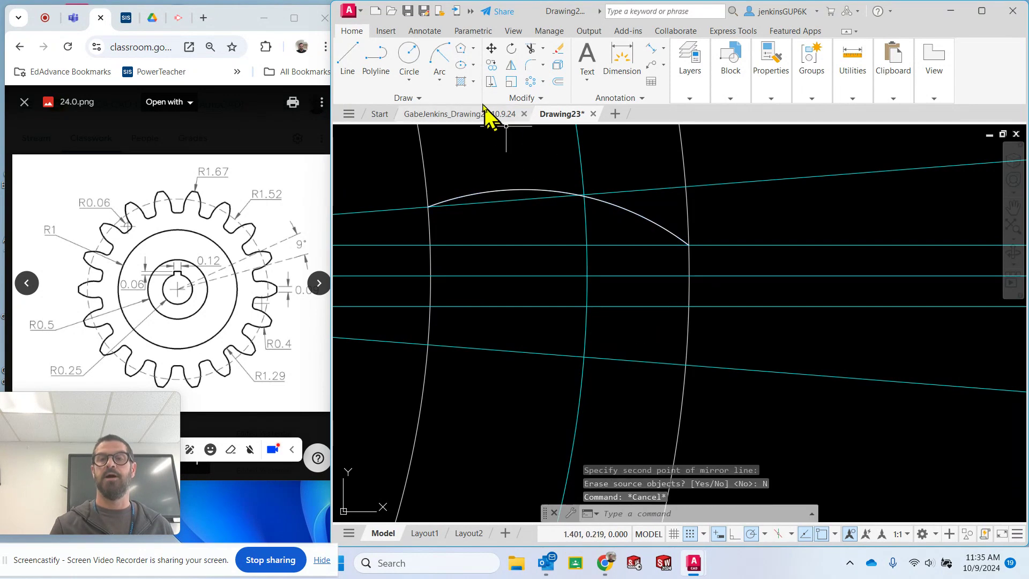
pyautogui.click(511, 67)
pyautogui.click(520, 191)
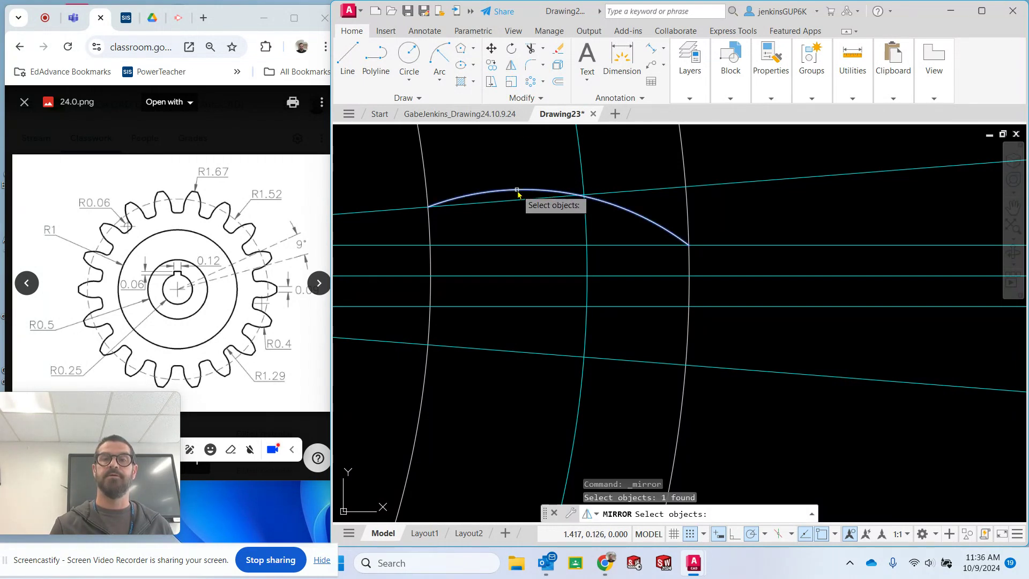
pyautogui.press('Return')
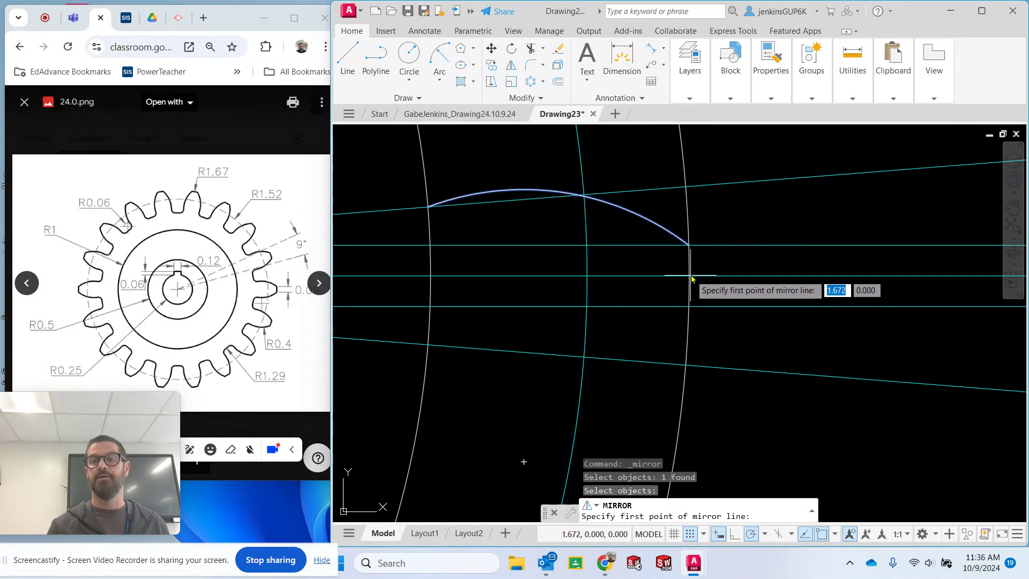
pyautogui.click(688, 247)
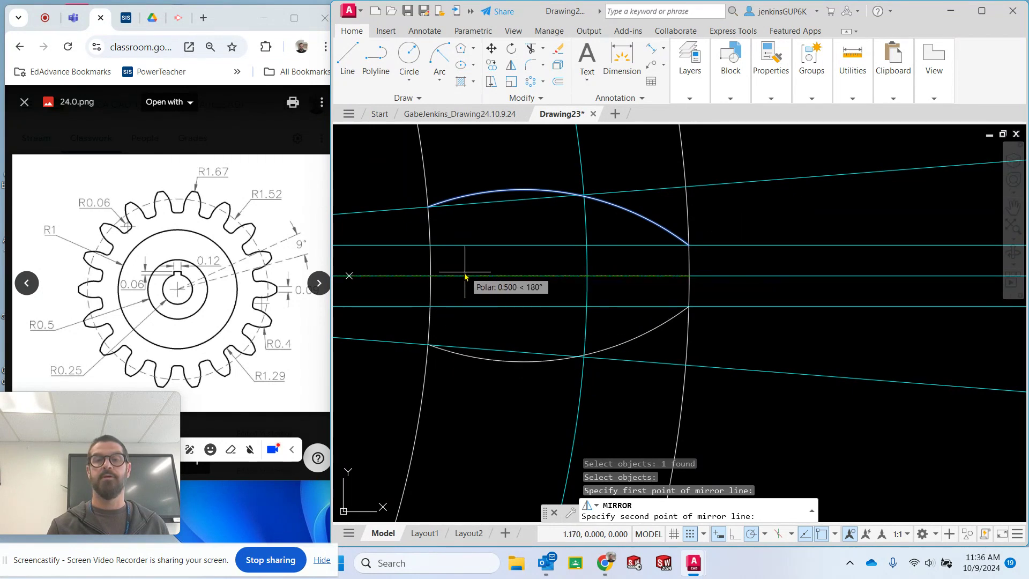
pyautogui.click(429, 278)
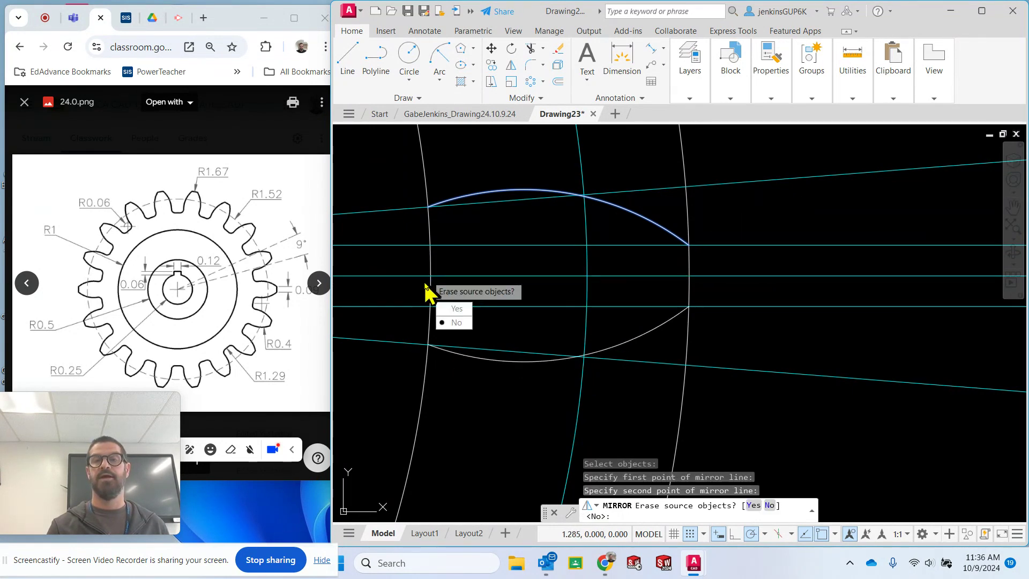
pyautogui.press('Escape')
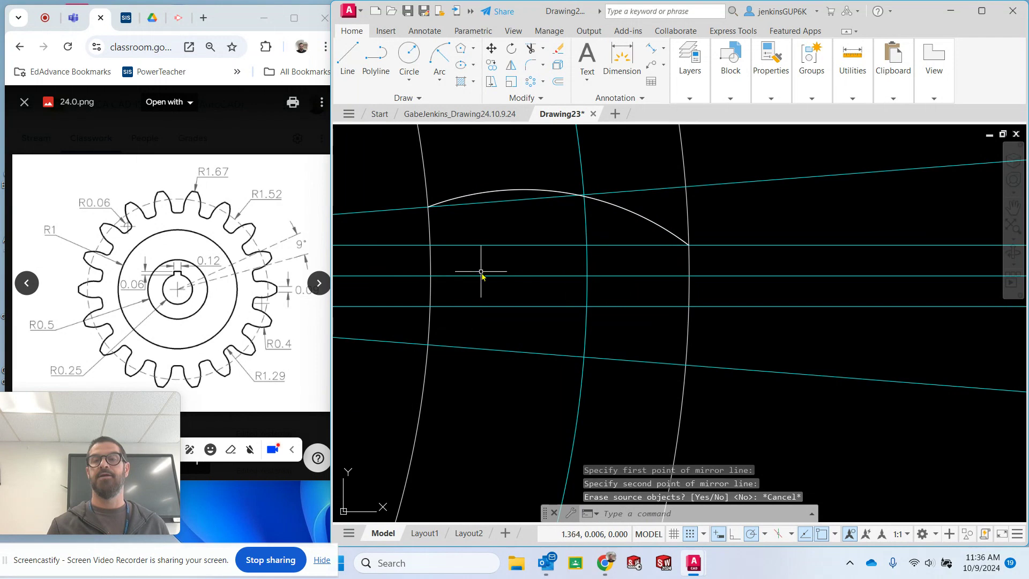
# Step: Mirror the upper tooth arc across the horizontal centre construction line, keeping the original arc
pyautogui.click(513, 66)
pyautogui.click(507, 191)
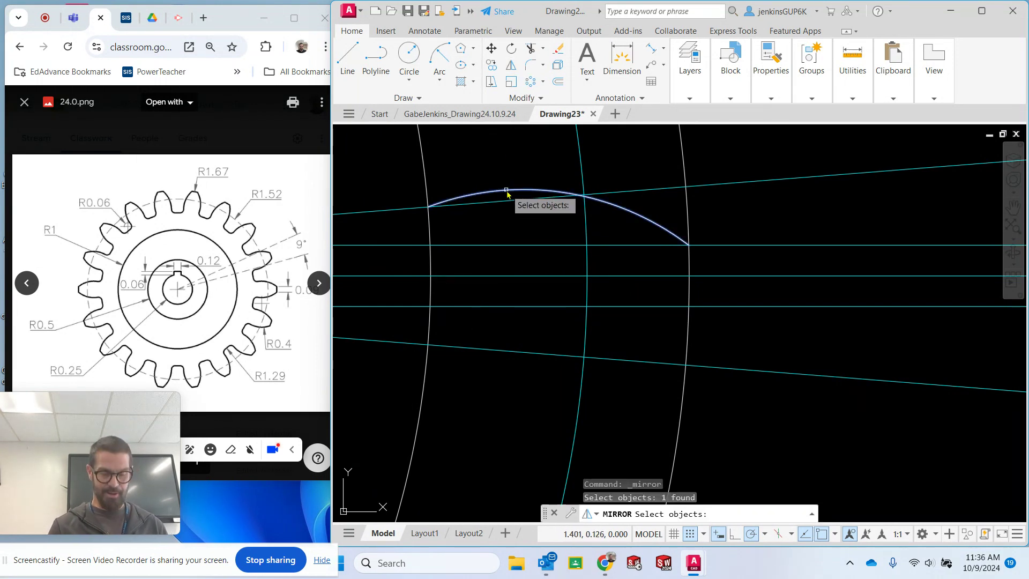
pyautogui.press('Return')
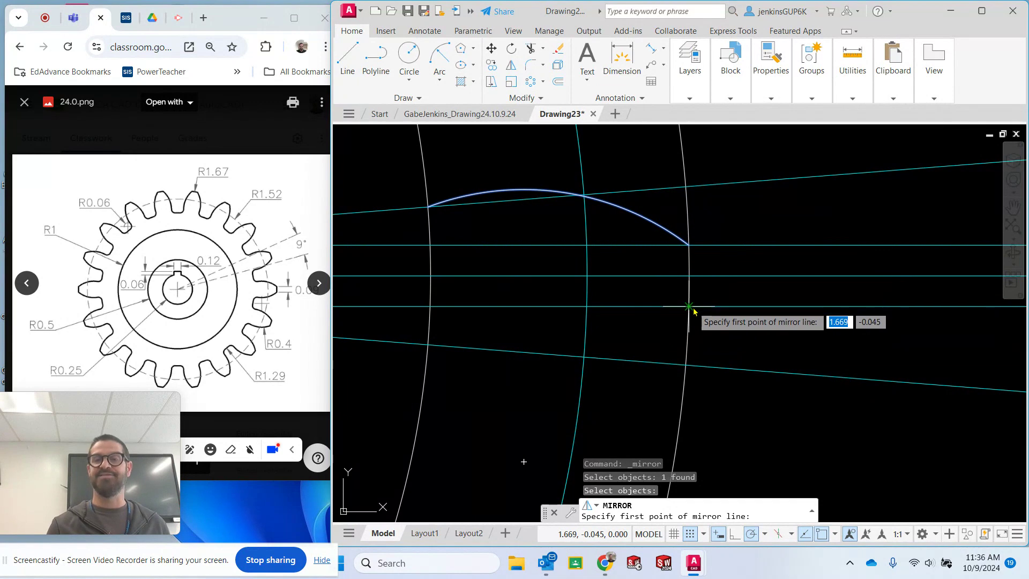
pyautogui.click(688, 275)
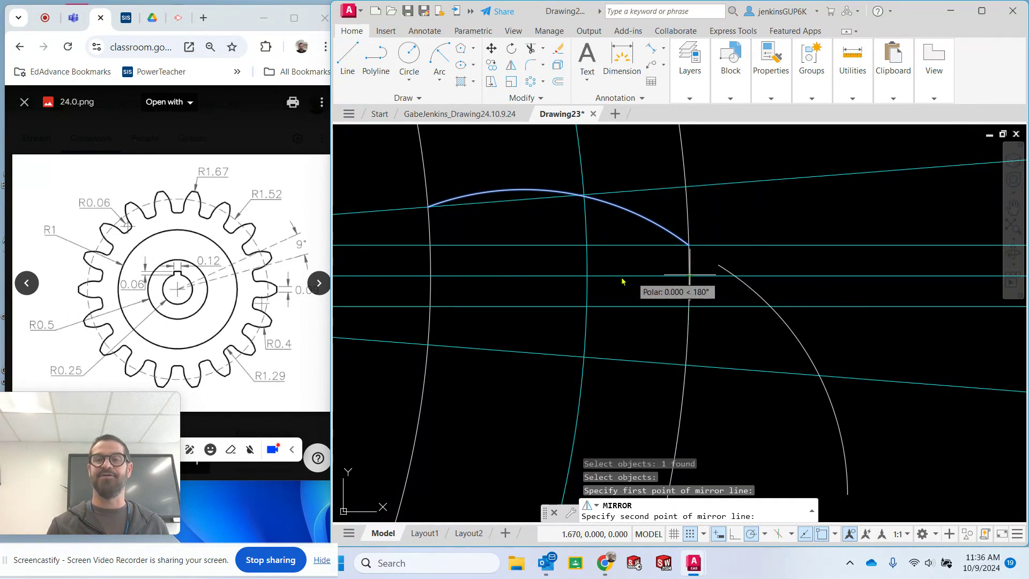
pyautogui.click(432, 278)
pyautogui.click(460, 325)
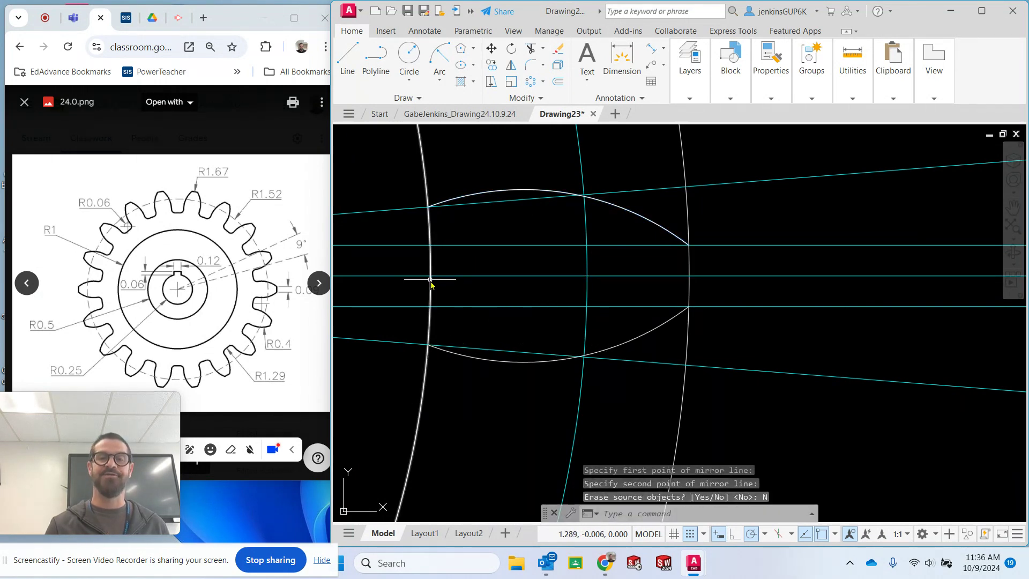
pyautogui.press('Escape')
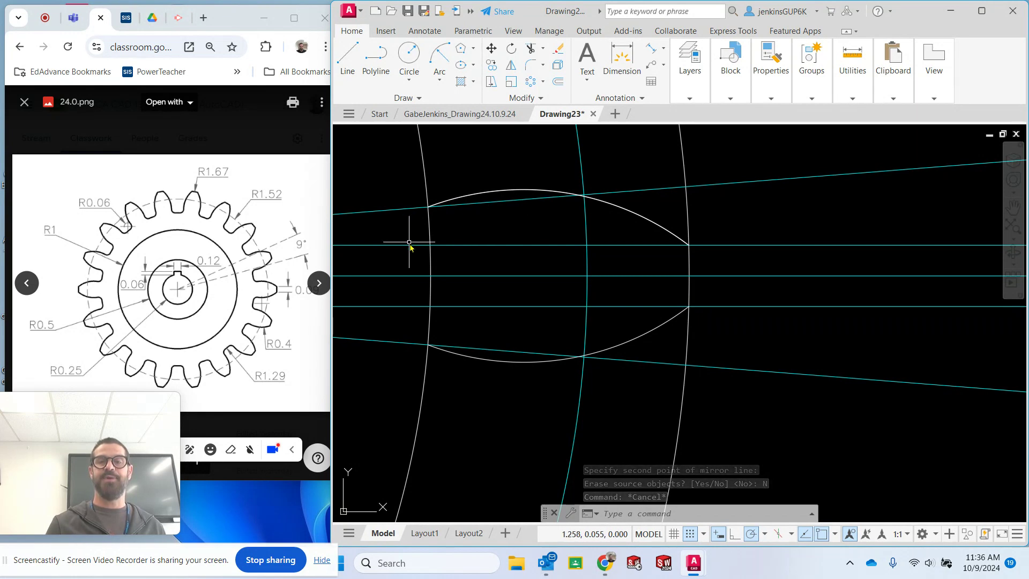
# Step: Trim away the outer circle beyond the tooth, keeping only the short tip segment between the two flank arcs
pyautogui.scroll(-2, 410, 242)
pyautogui.scroll(-4, 409, 245)
pyautogui.moveTo(409, 245); pyautogui.dragTo(650, 250, button='middle')
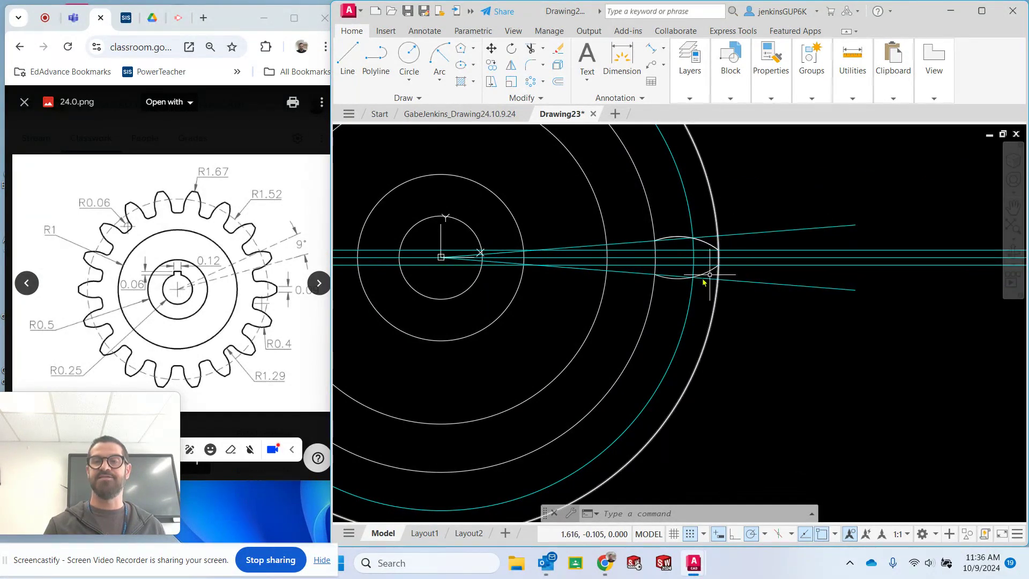
pyautogui.click(531, 49)
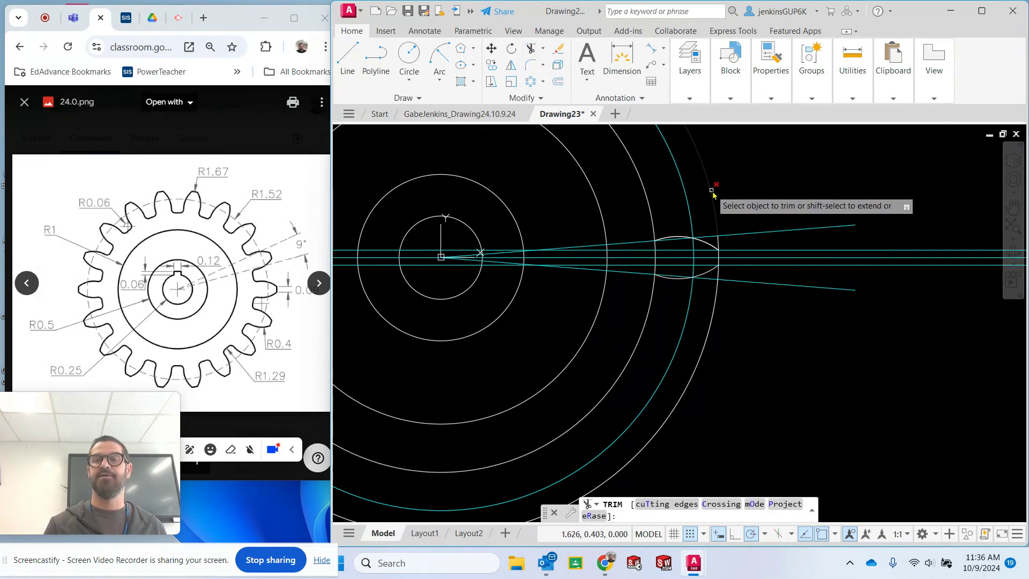
pyautogui.click(718, 250)
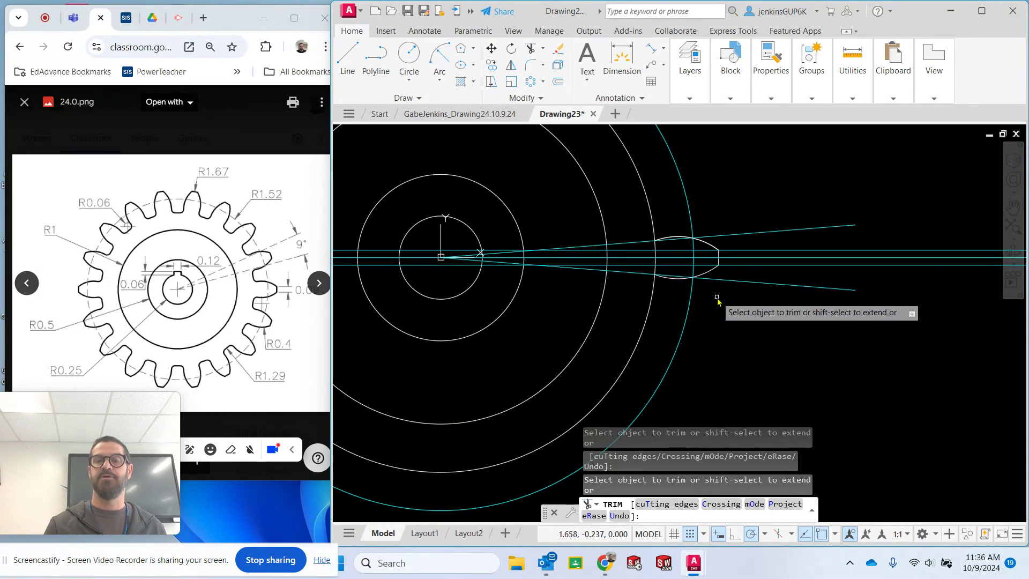
# Step: Trim the root circle segments between the tooth's two flank arcs so the tooth is open at its base
pyautogui.scroll(-5, 571, 309)
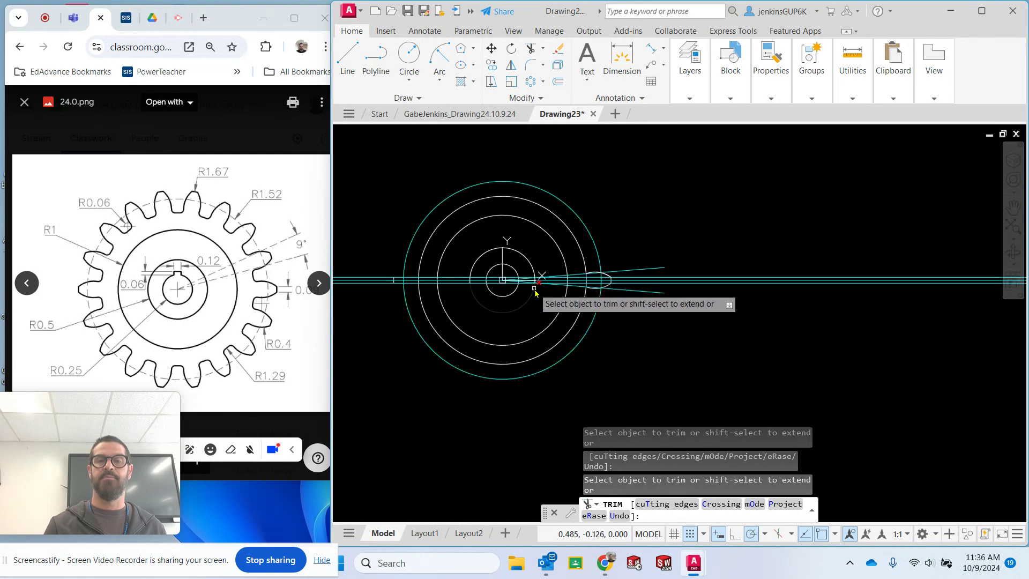
pyautogui.scroll(10, 600, 284)
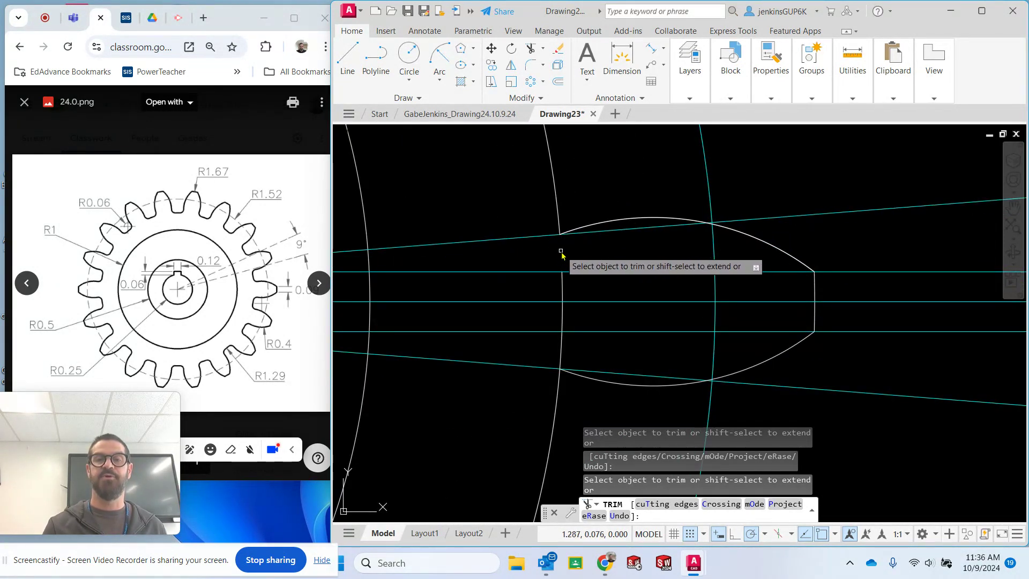
pyautogui.click(561, 288)
pyautogui.click(563, 309)
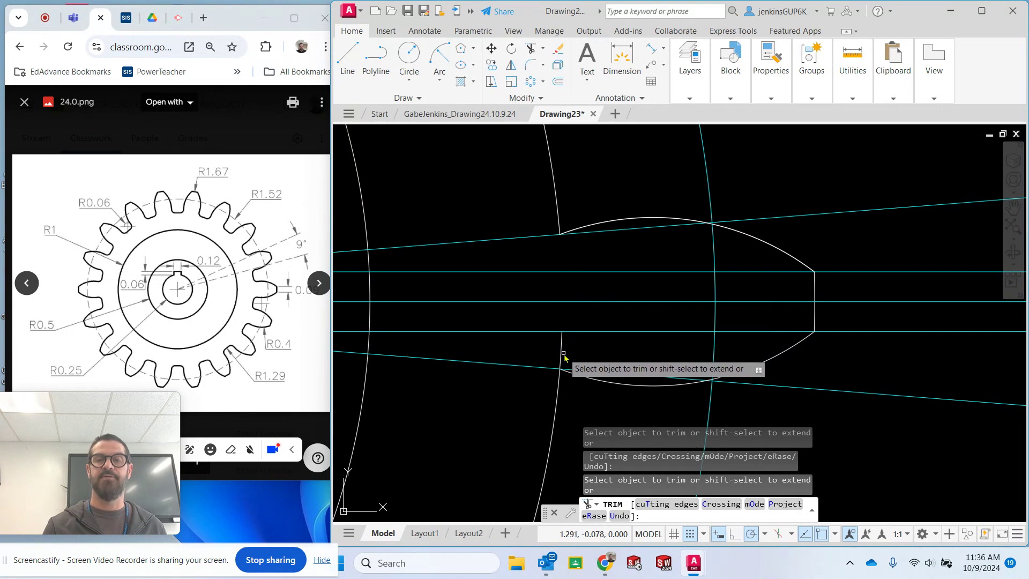
pyautogui.click(563, 354)
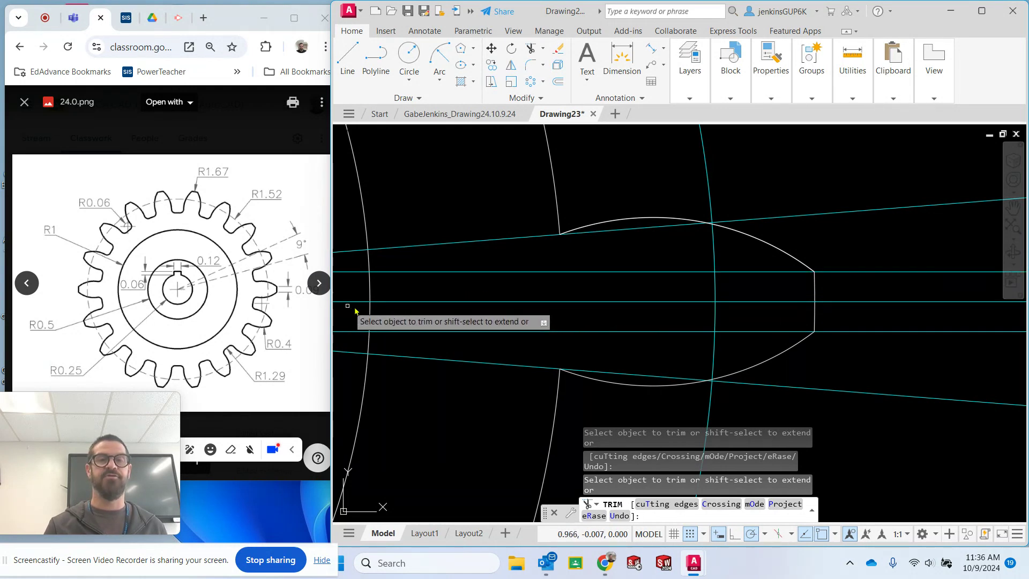
pyautogui.press('Escape')
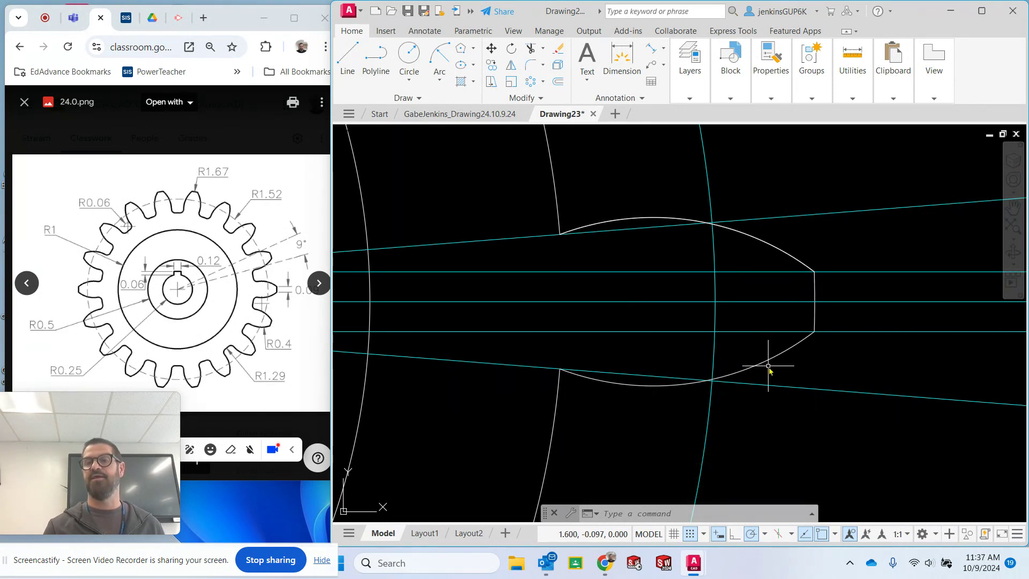
# Step: Create a polar array of the tooth's two flank arcs and tip segment, centred on the gear centre
pyautogui.scroll(4, 845, 299)
pyautogui.scroll(-2, 802, 294)
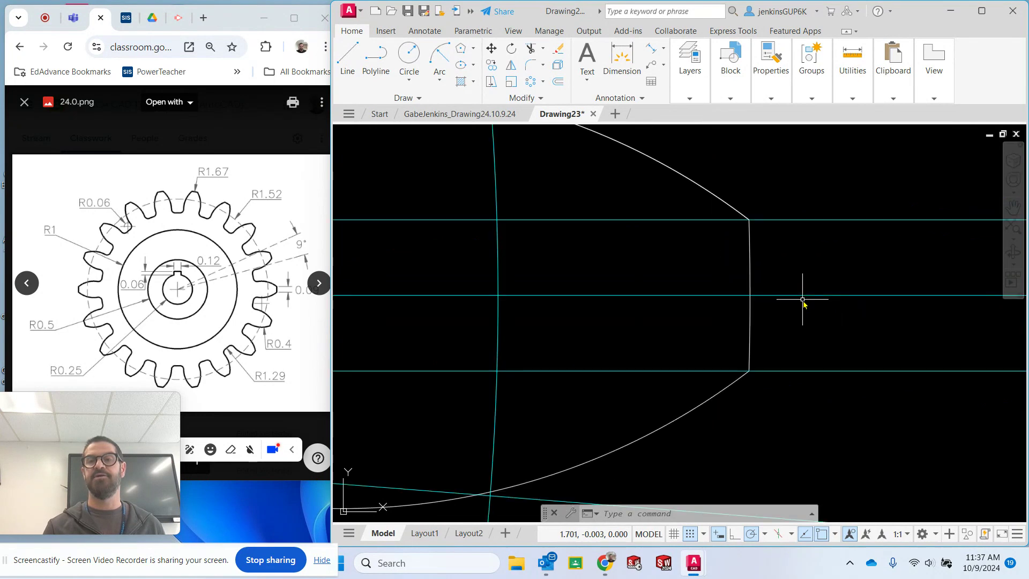
pyautogui.scroll(-2, 769, 303)
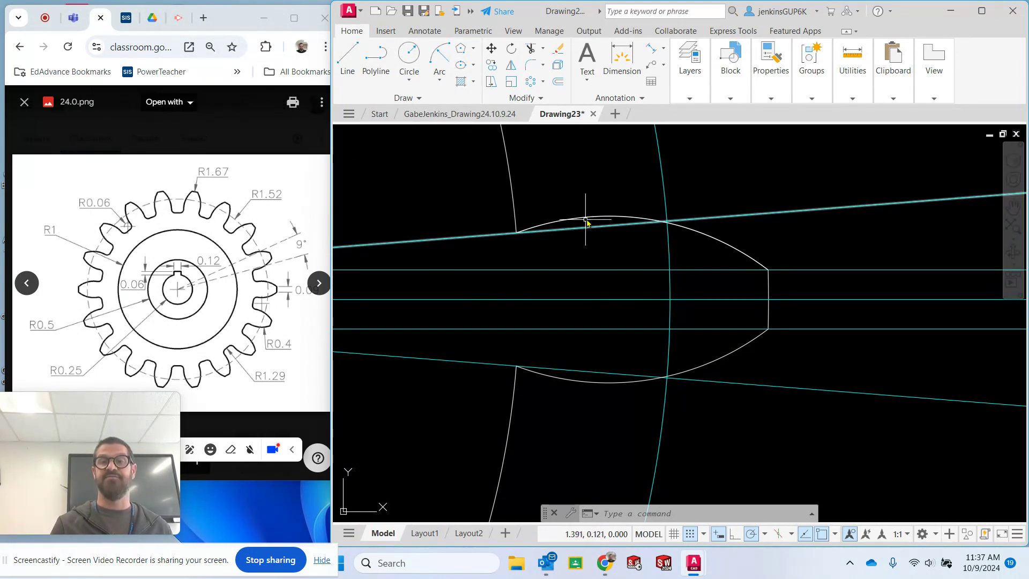
pyautogui.click(531, 81)
pyautogui.click(605, 225)
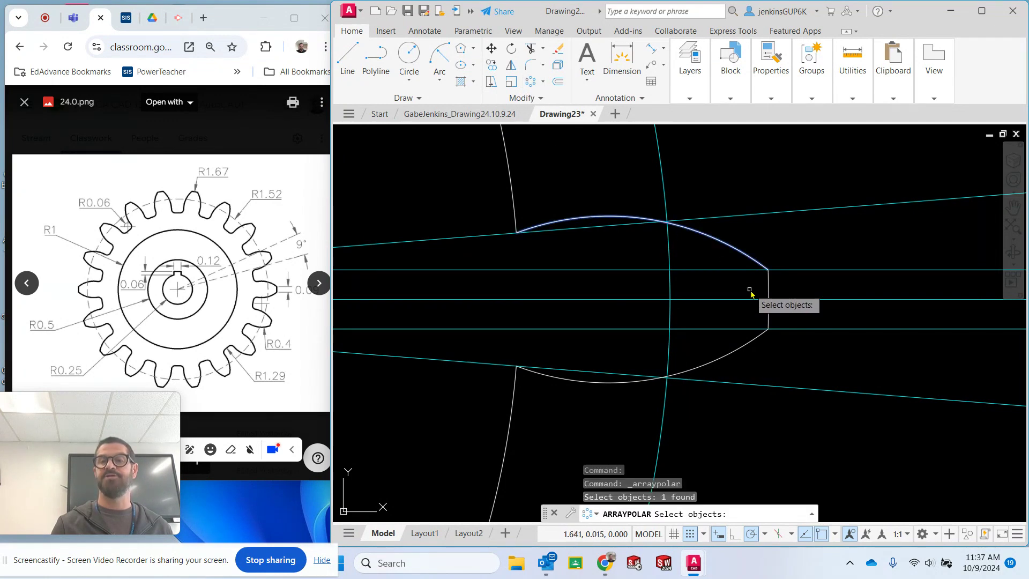
pyautogui.click(723, 357)
pyautogui.press('Return')
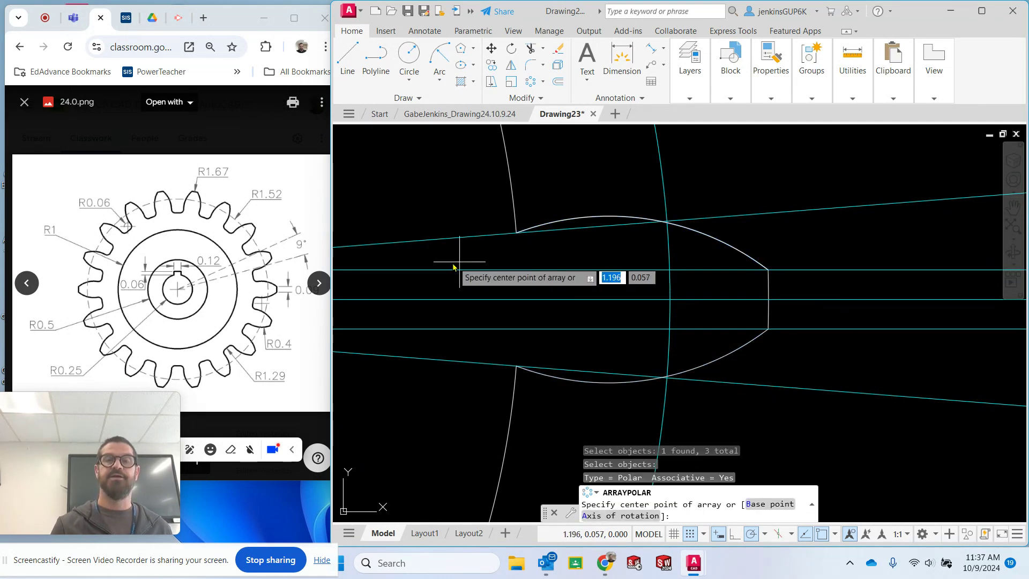
pyautogui.moveTo(380, 197); pyautogui.dragTo(882, 218, button='middle')
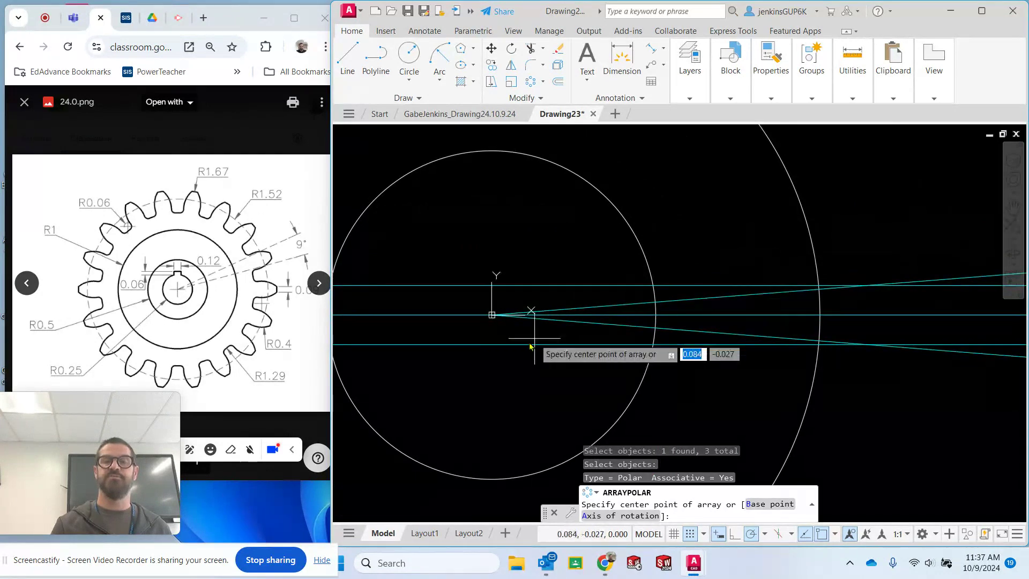
pyautogui.click(491, 314)
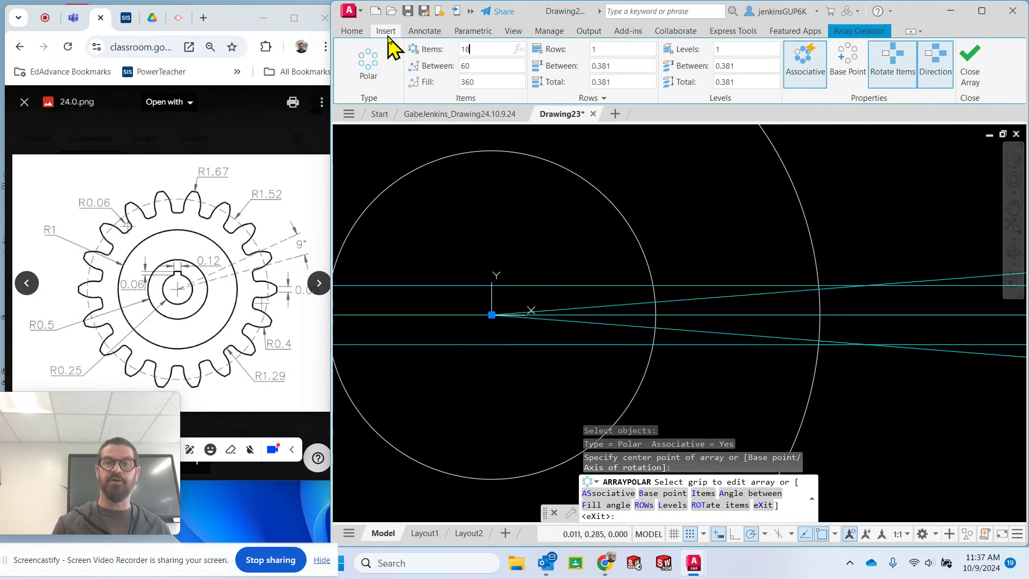
# Step: Set the polar array of teeth to 18 items and finish the array
pyautogui.press('Return')
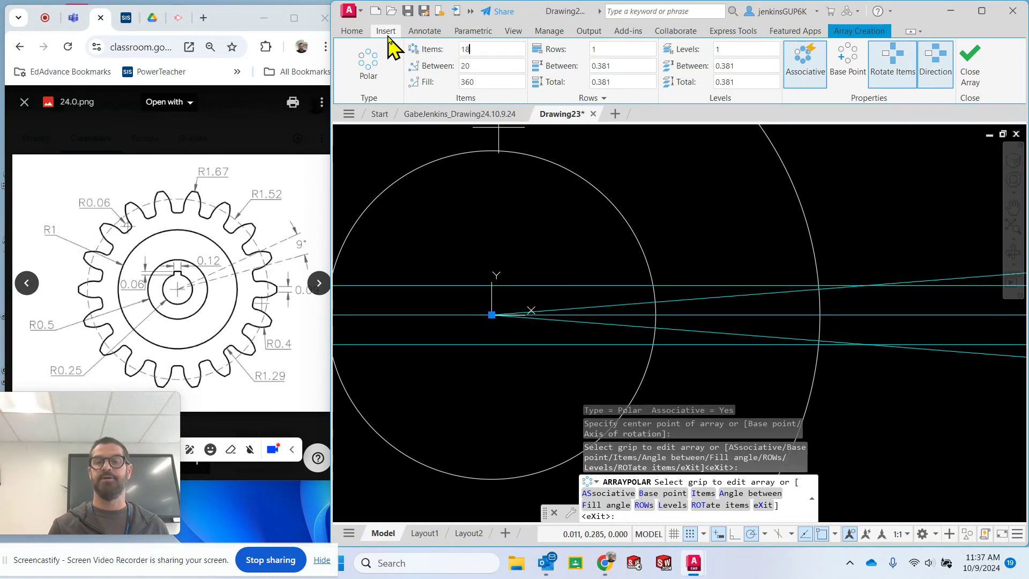
pyautogui.scroll(-6, 557, 201)
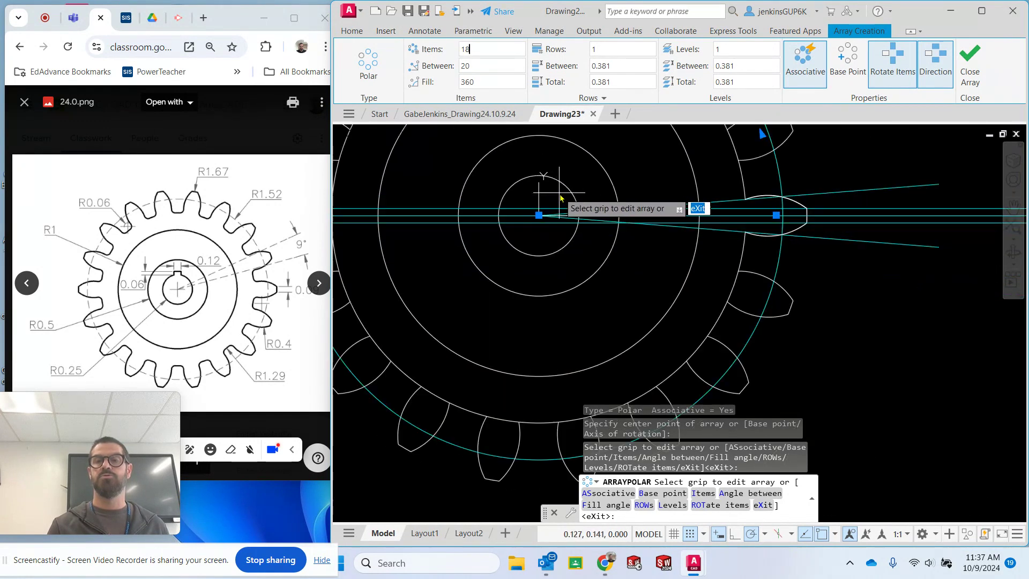
pyautogui.moveTo(558, 201); pyautogui.dragTo(586, 278, button='middle')
pyautogui.scroll(2, 584, 269)
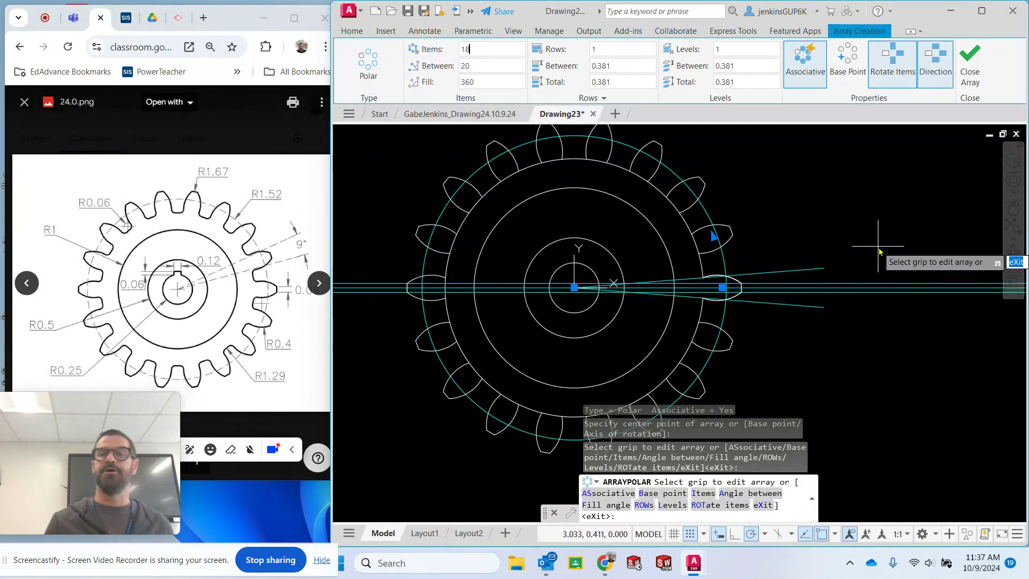
pyautogui.press('Escape')
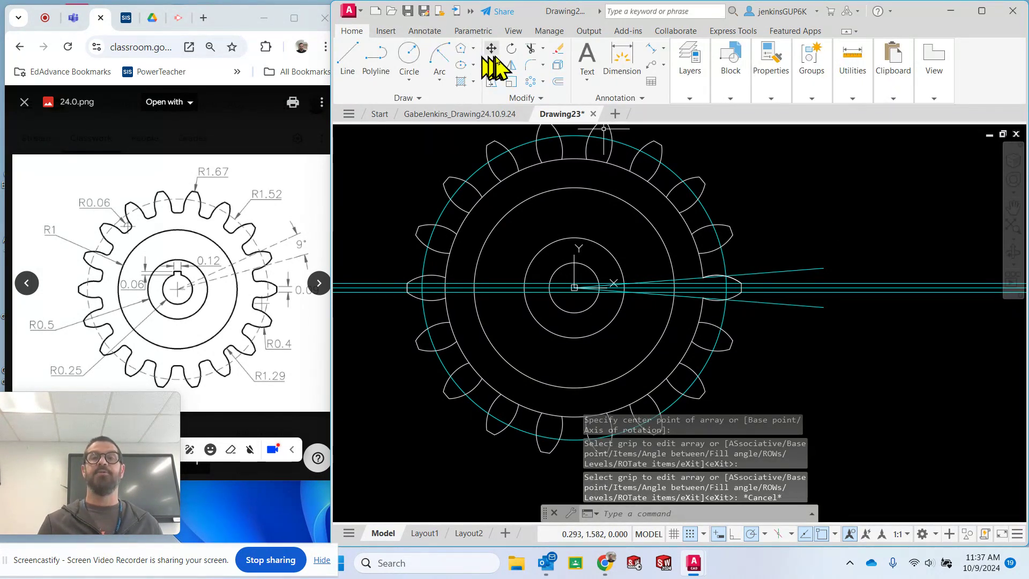
# Step: Trim the root circle segments across the bases of the teeth along the upper half of the gear
pyautogui.click(529, 49)
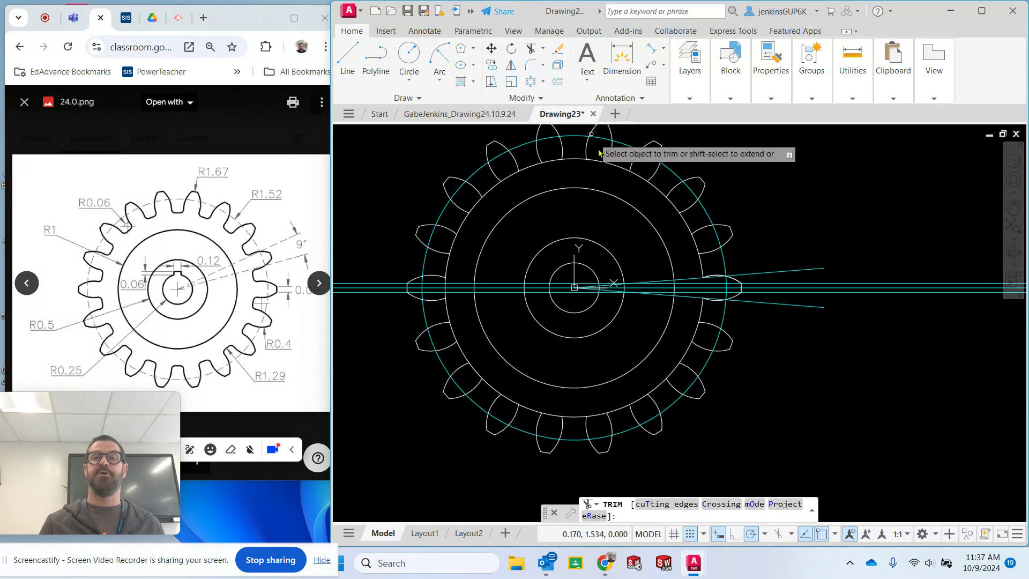
pyautogui.click(701, 247)
pyautogui.click(668, 206)
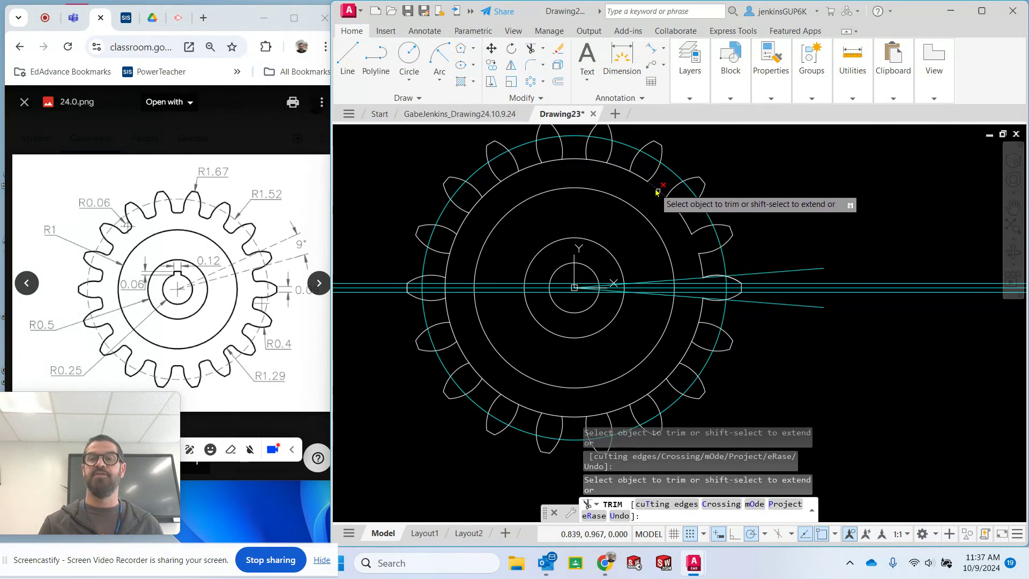
pyautogui.click(641, 176)
pyautogui.click(598, 162)
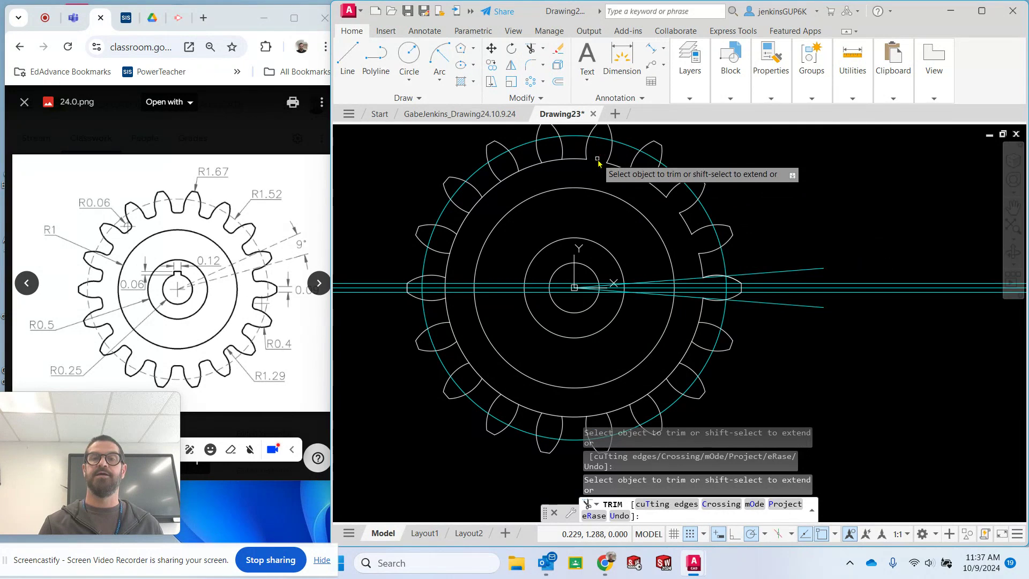
pyautogui.click(559, 162)
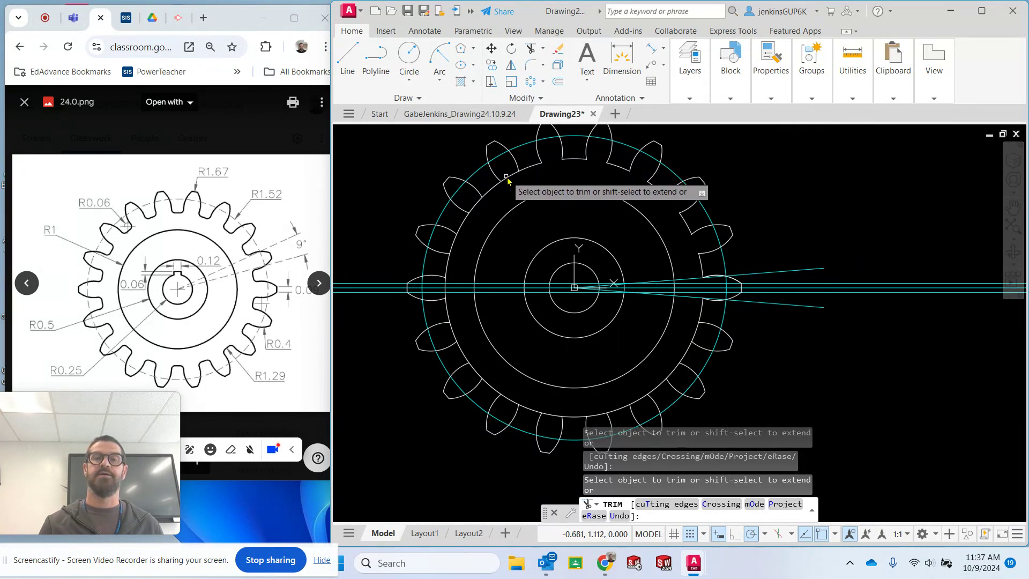
pyautogui.click(475, 205)
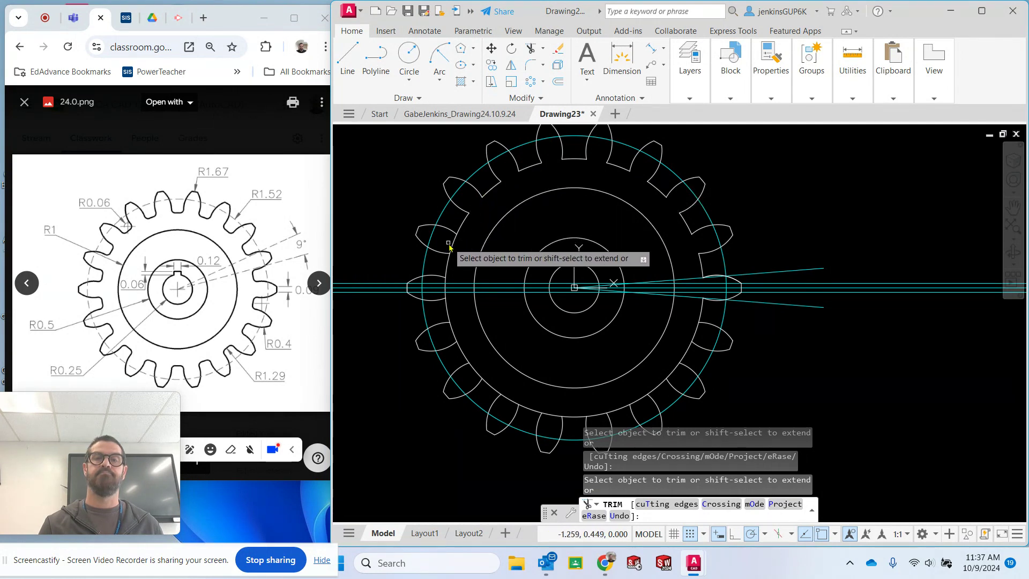
# Step: Trim the root circle segments across the tooth bases down the gear's left side and around its lower half
pyautogui.moveTo(449, 242); pyautogui.dragTo(459, 251)
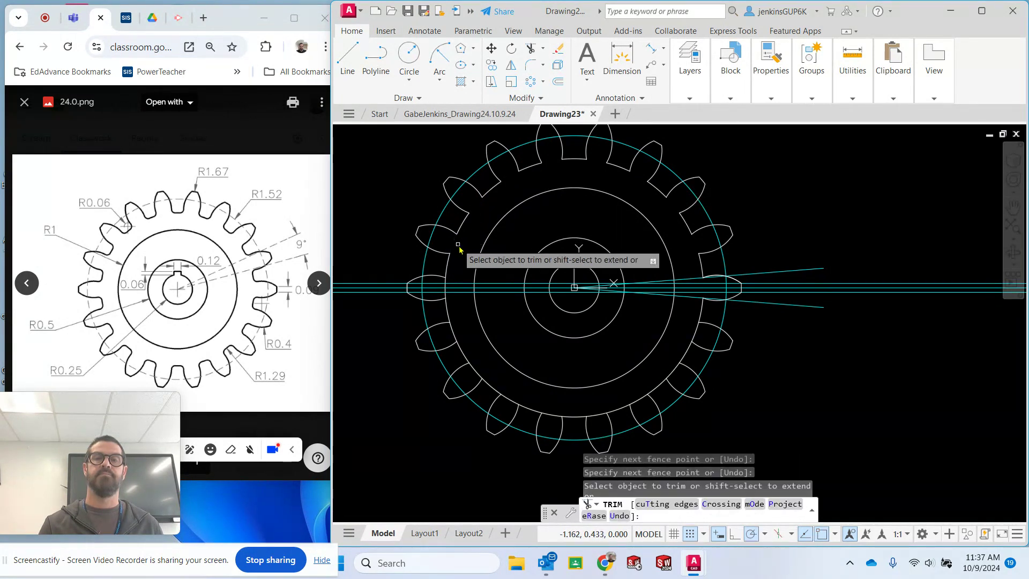
pyautogui.click(454, 330)
pyautogui.click(474, 372)
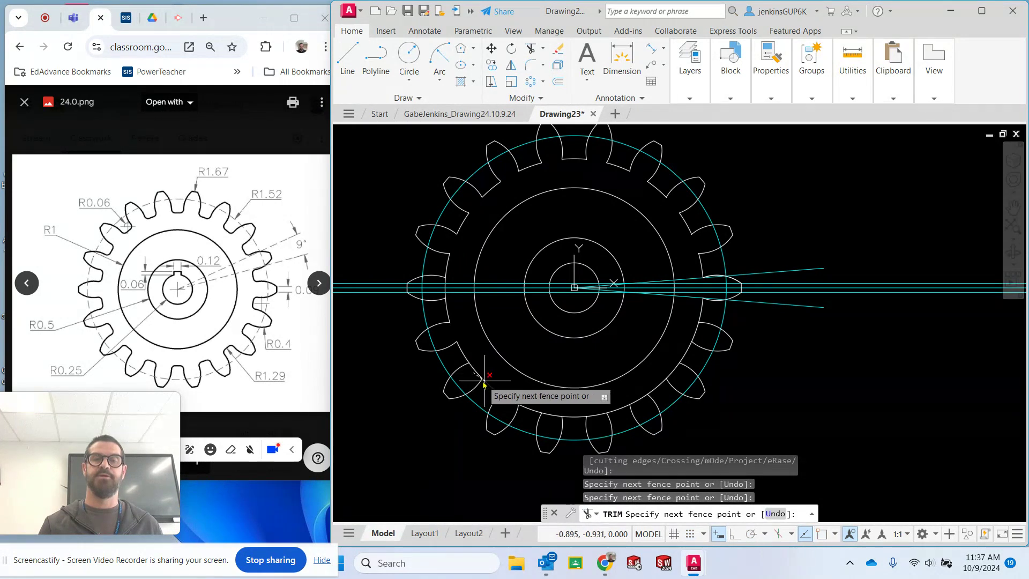
pyautogui.click(479, 365)
pyautogui.click(508, 399)
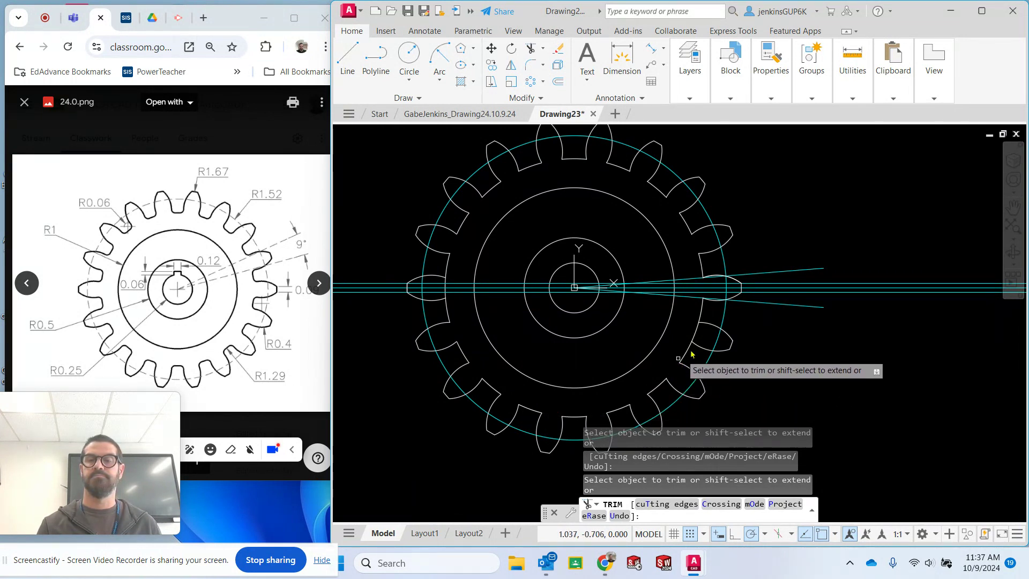
# Step: Trim the root circle across the base of the leftmost tooth on the horizontal centreline and finish trimming
pyautogui.scroll(3, 445, 294)
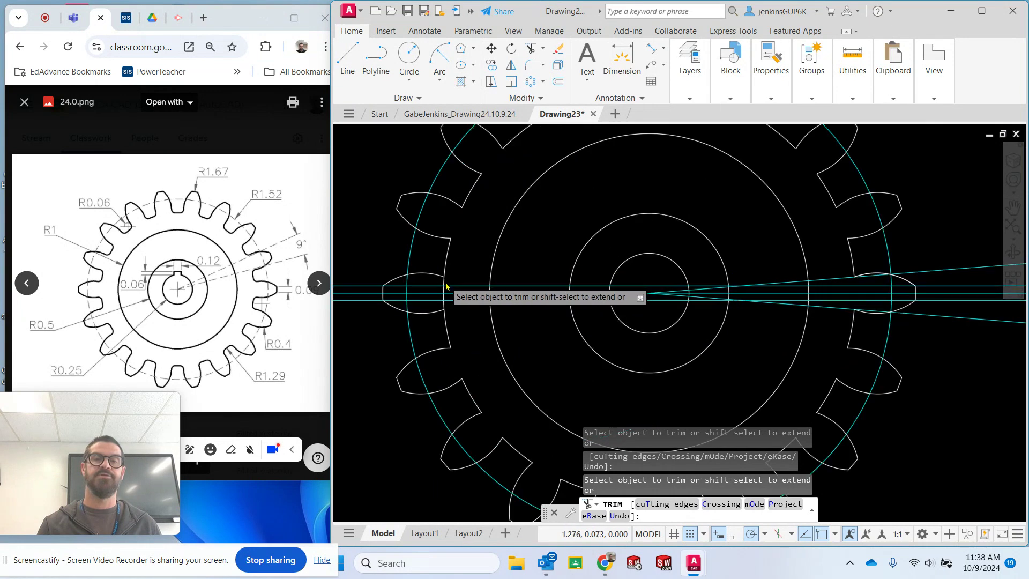
pyautogui.click(442, 300)
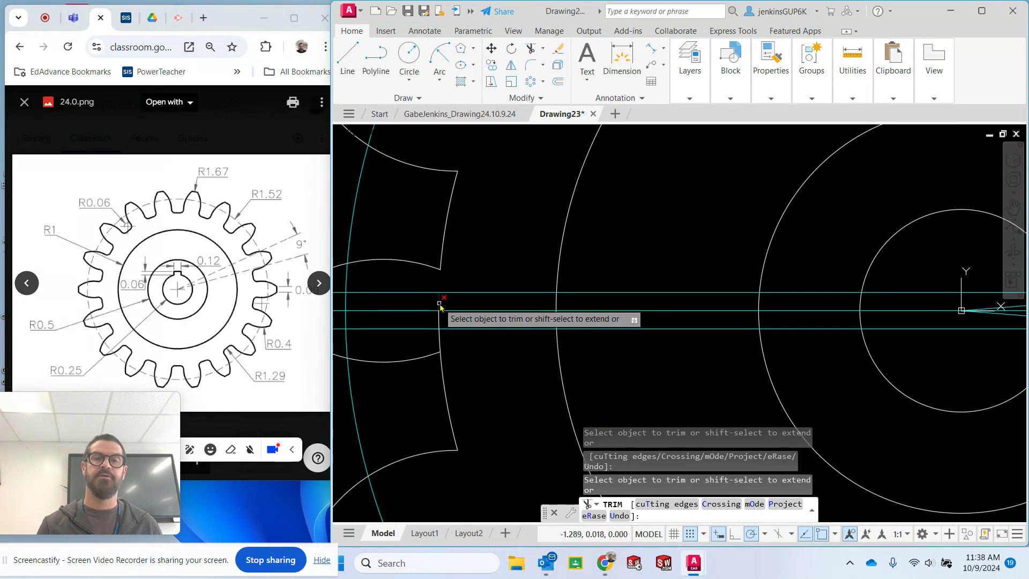
pyautogui.click(440, 337)
pyautogui.scroll(-5, 713, 303)
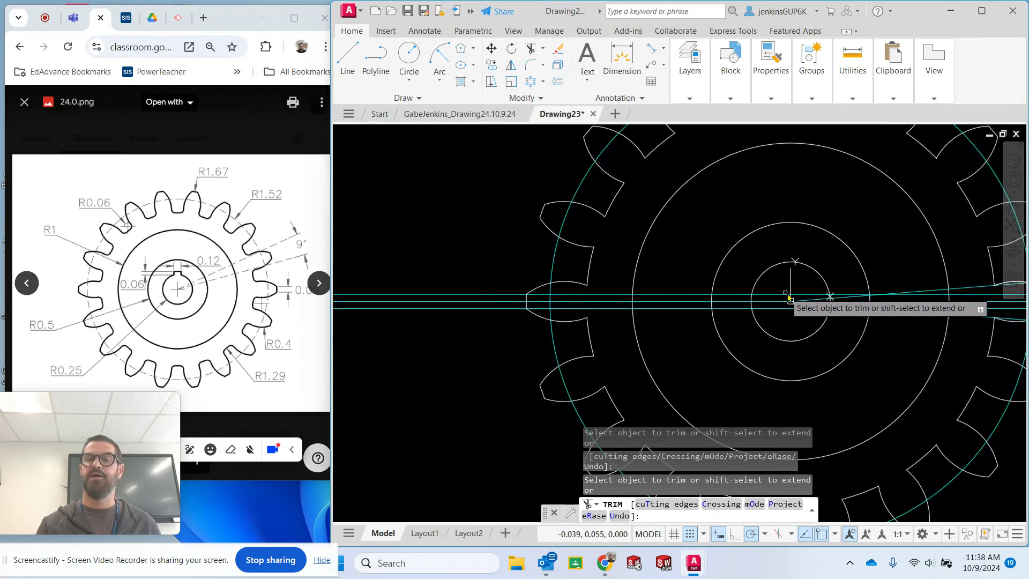
pyautogui.moveTo(793, 294)
pyautogui.mouseDown(button='middle')
pyautogui.moveTo(721, 277)
pyautogui.moveTo(619, 283)
pyautogui.mouseUp(button='middle')
pyautogui.scroll(-2, 620, 283)
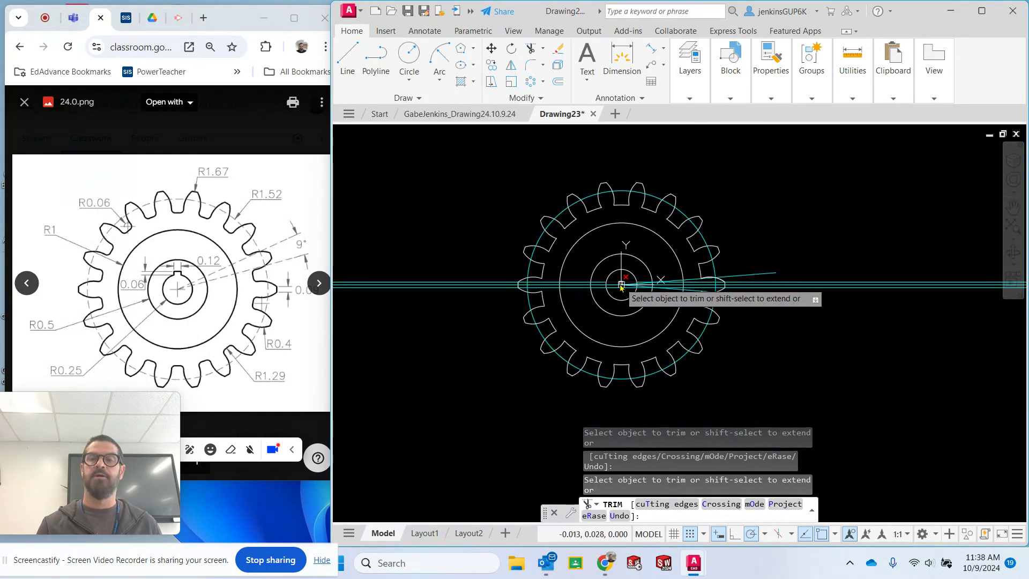
pyautogui.press('Escape')
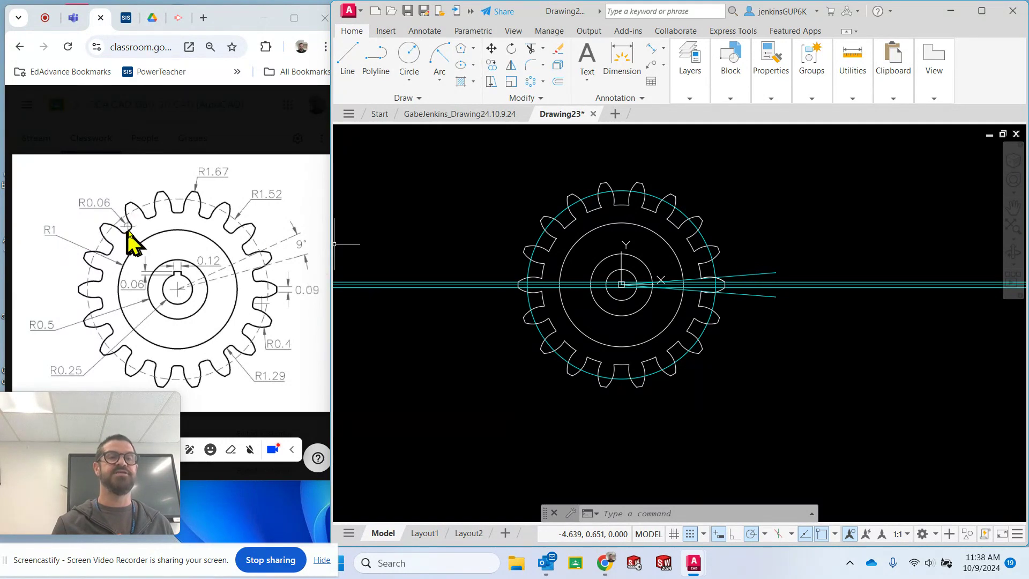
# Step: Set the Fillet radius to 0.06 with the Multiple option, then leave the command without rounding any corner
pyautogui.click(530, 65)
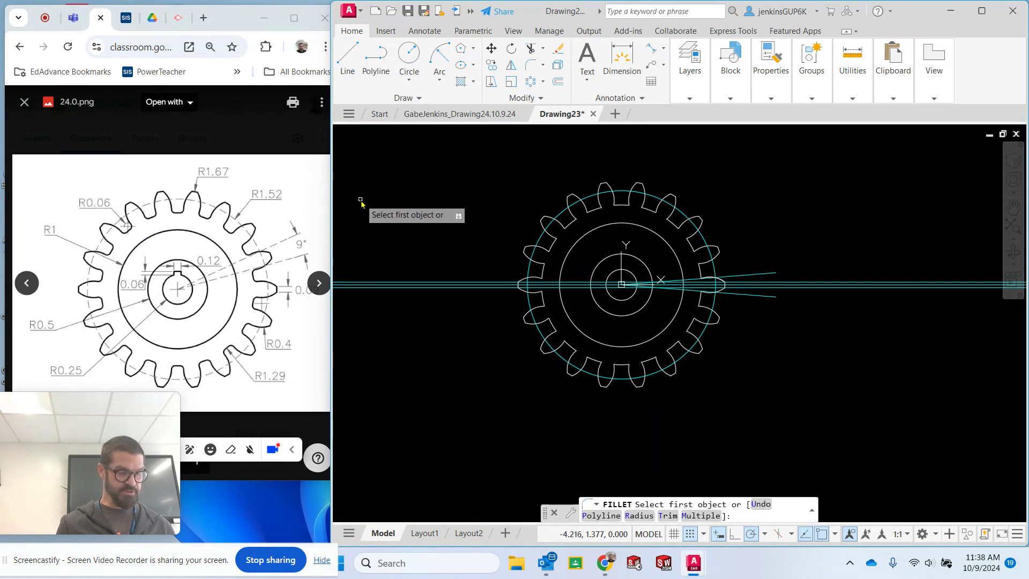
pyautogui.write('r')
pyautogui.press('Return')
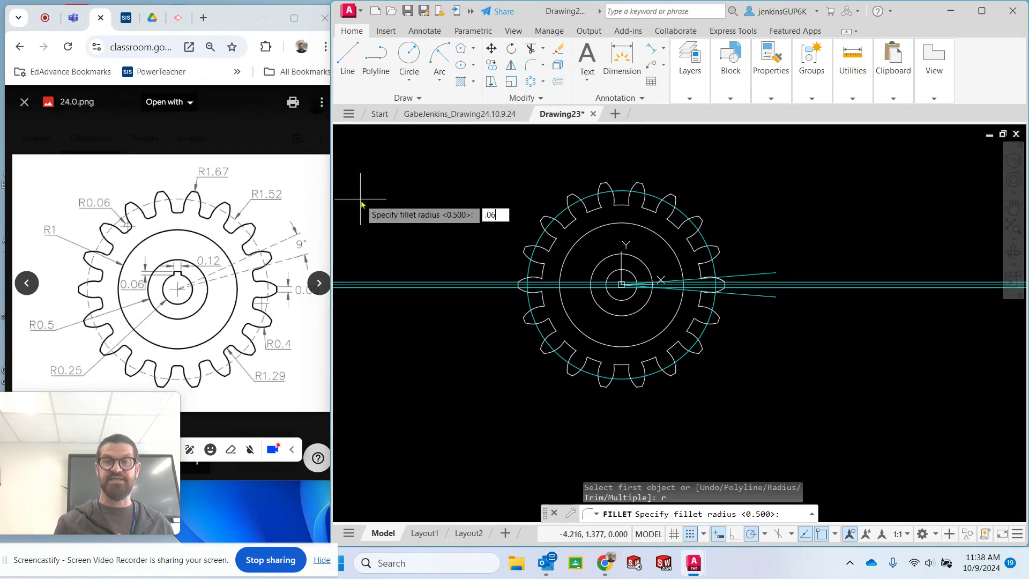
pyautogui.write('.06')
pyautogui.press('Return')
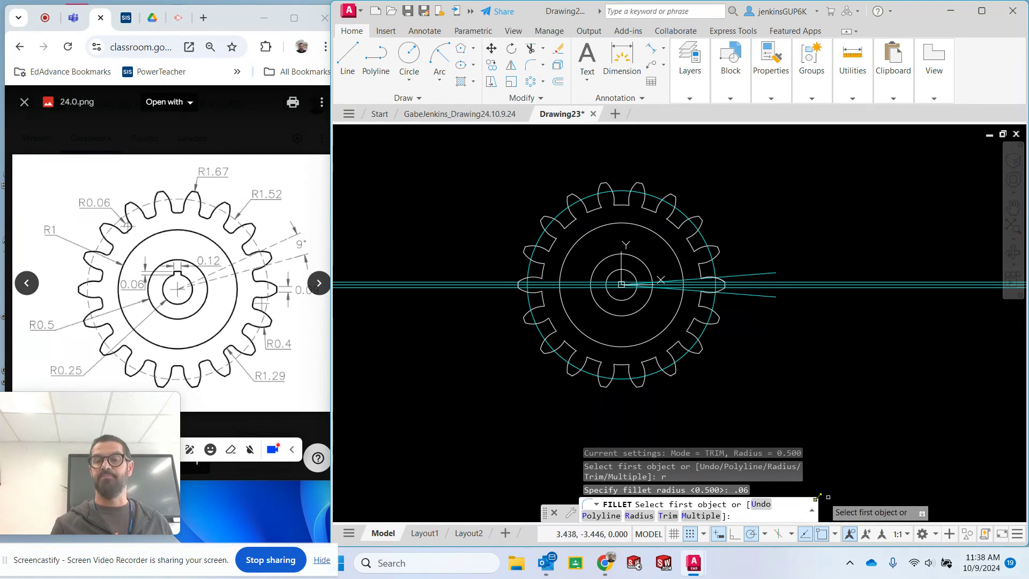
pyautogui.click(700, 516)
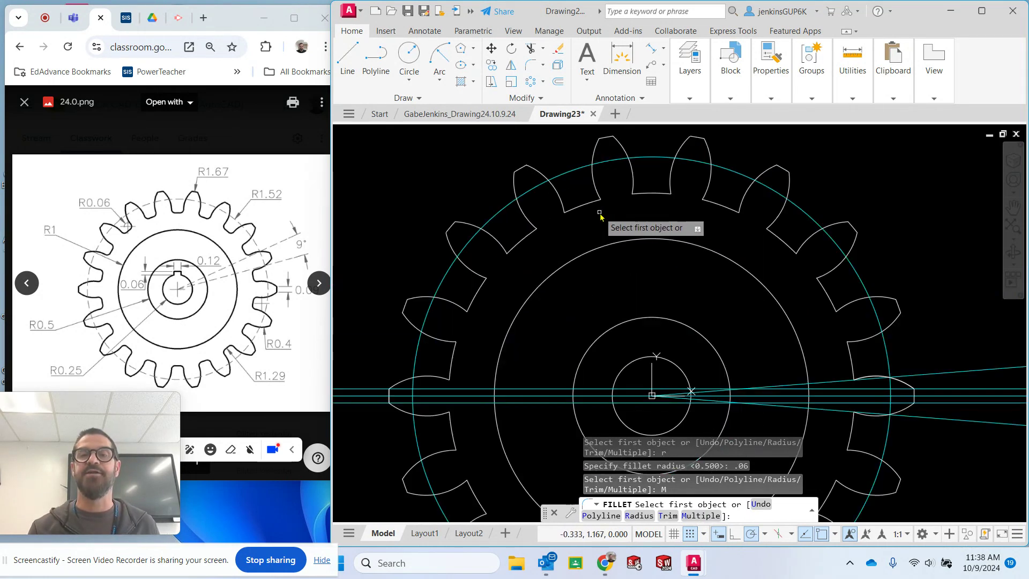
pyautogui.scroll(5, 608, 219)
pyautogui.press('Escape')
pyautogui.press('Escape')
pyautogui.press('Escape')
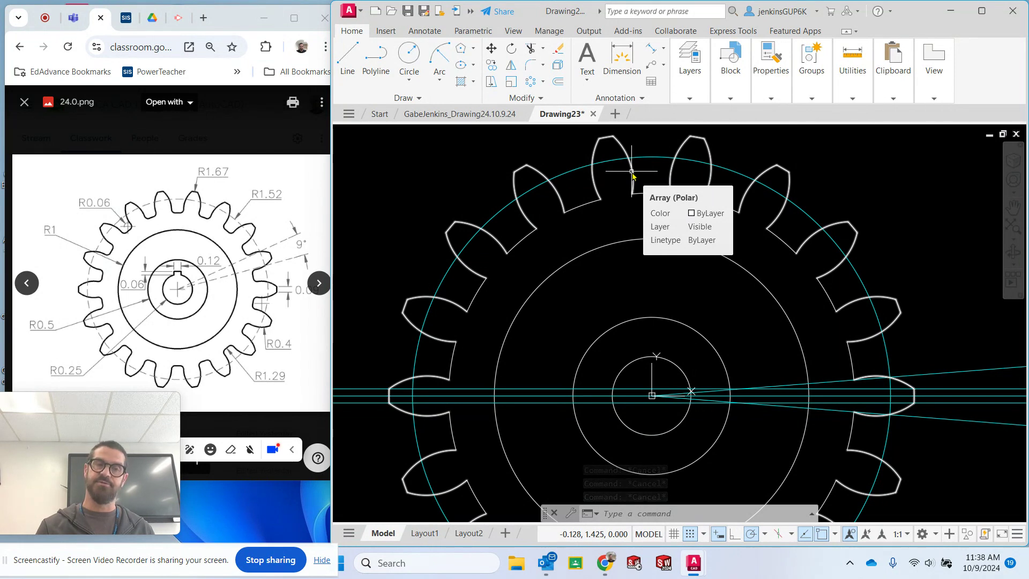
# Step: Explode the polar array of teeth into individual arcs and segments
pyautogui.click(632, 175)
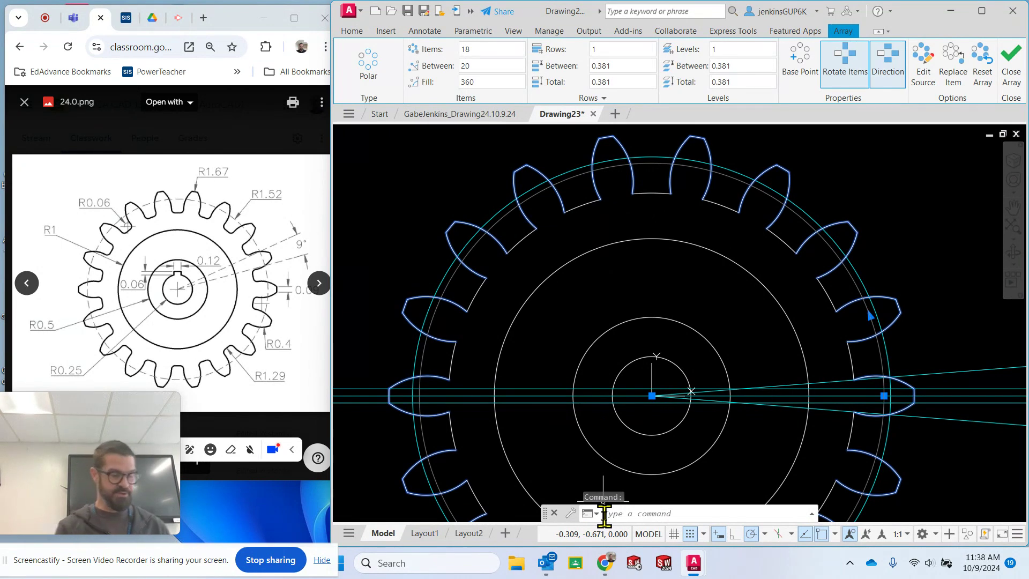
pyautogui.press('Return')
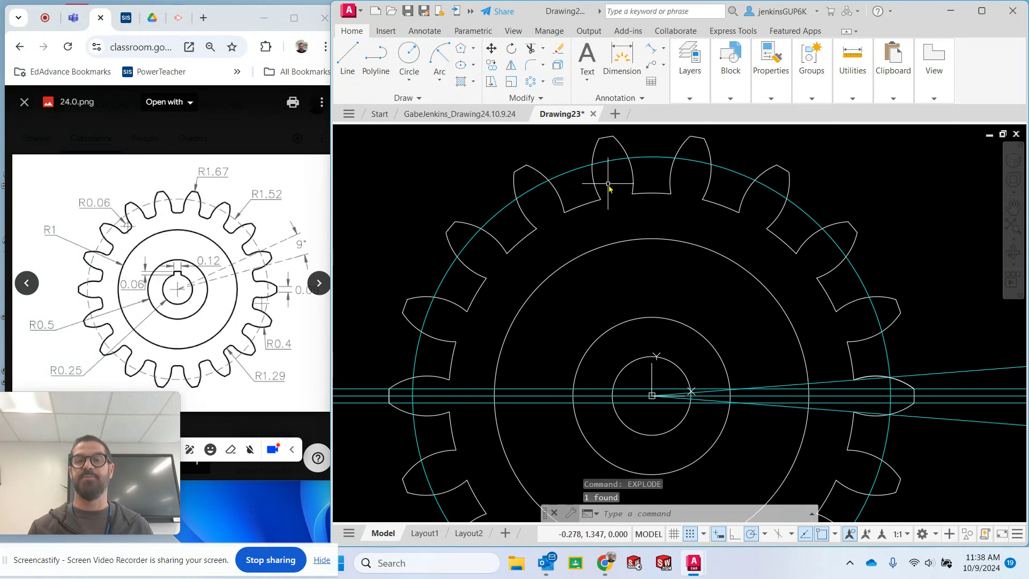
pyautogui.press('Escape')
# Step: Fillet both root corners of the gap at the top of the gear with a 0.06 radius, using the Multiple option
pyautogui.click(537, 64)
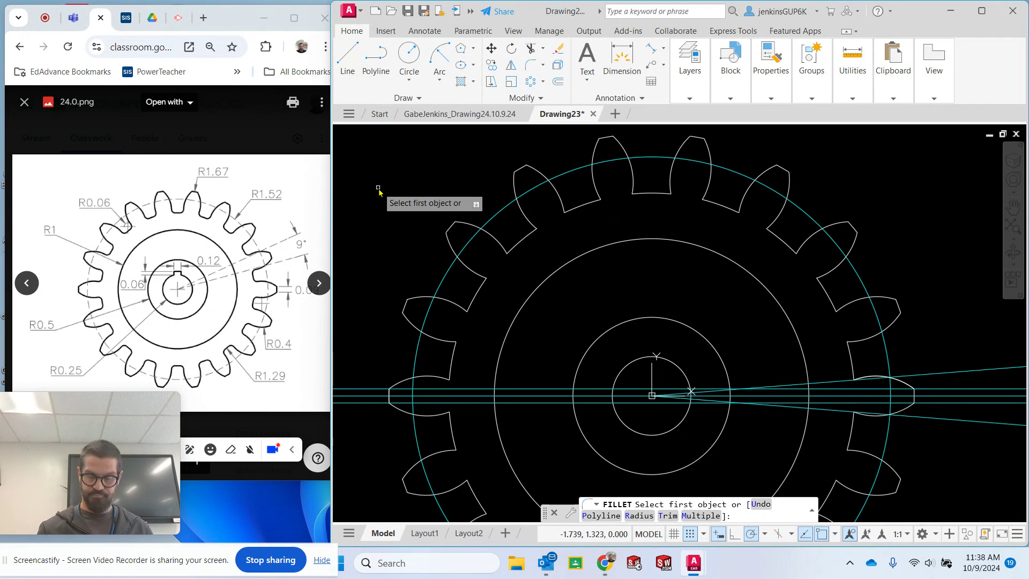
pyautogui.write('r')
pyautogui.press('Return')
pyautogui.press('Return')
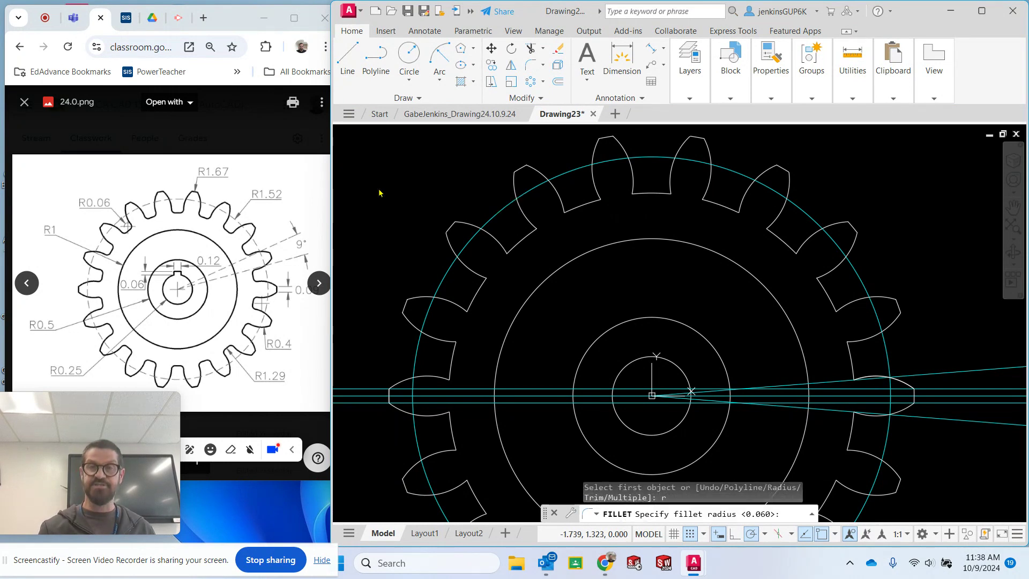
pyautogui.click(710, 515)
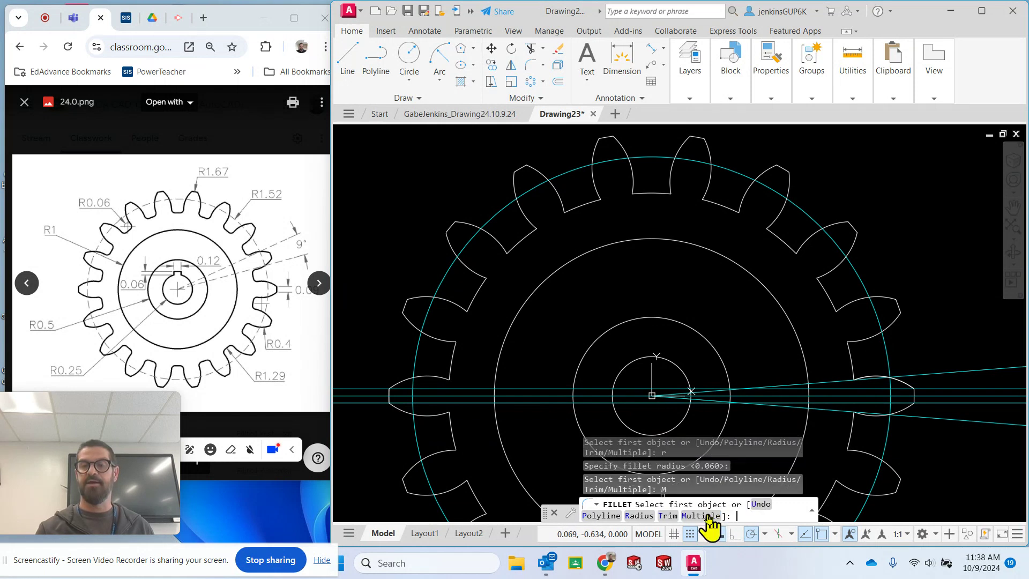
pyautogui.click(633, 179)
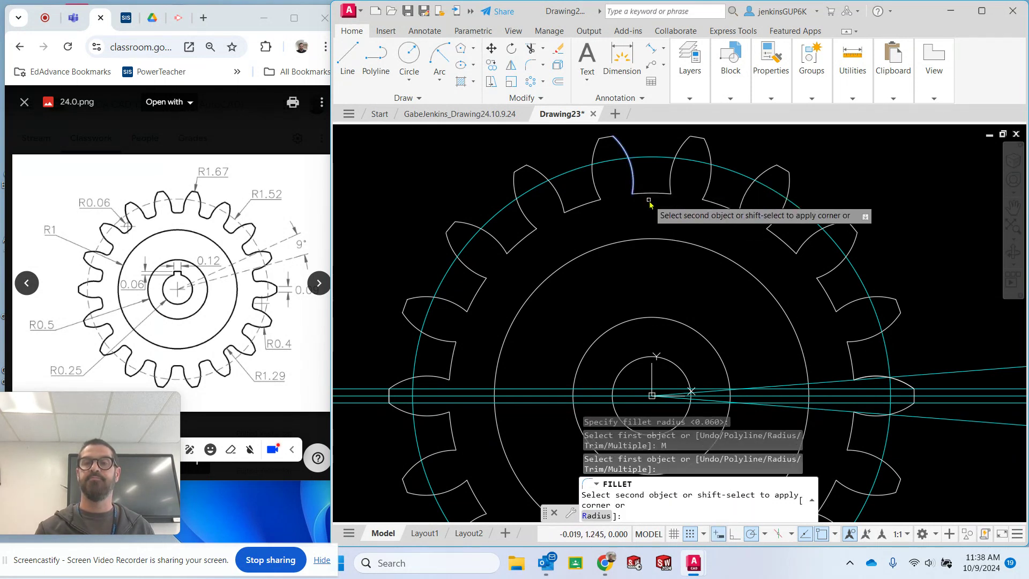
pyautogui.click(655, 194)
pyautogui.click(655, 193)
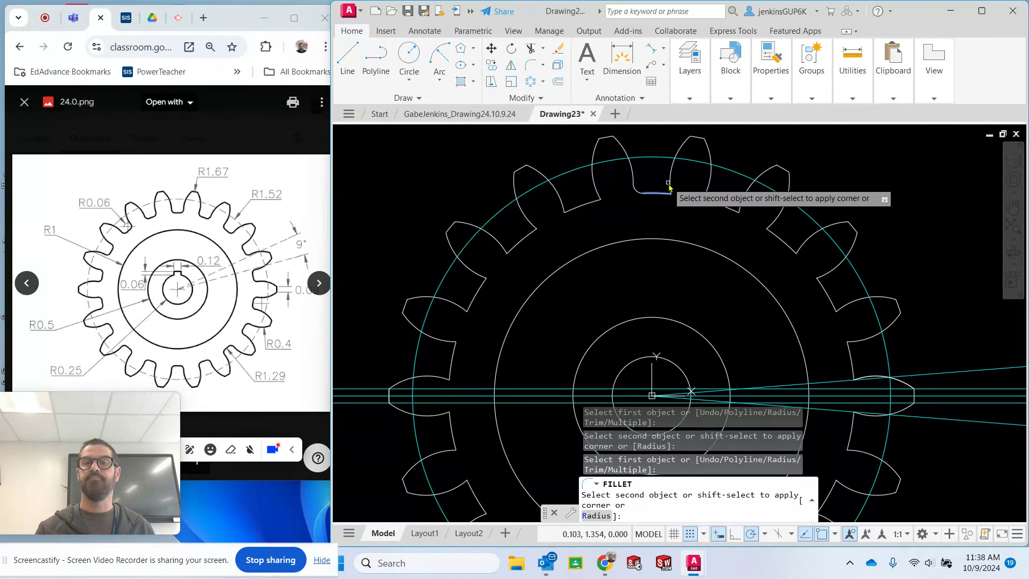
pyautogui.click(670, 180)
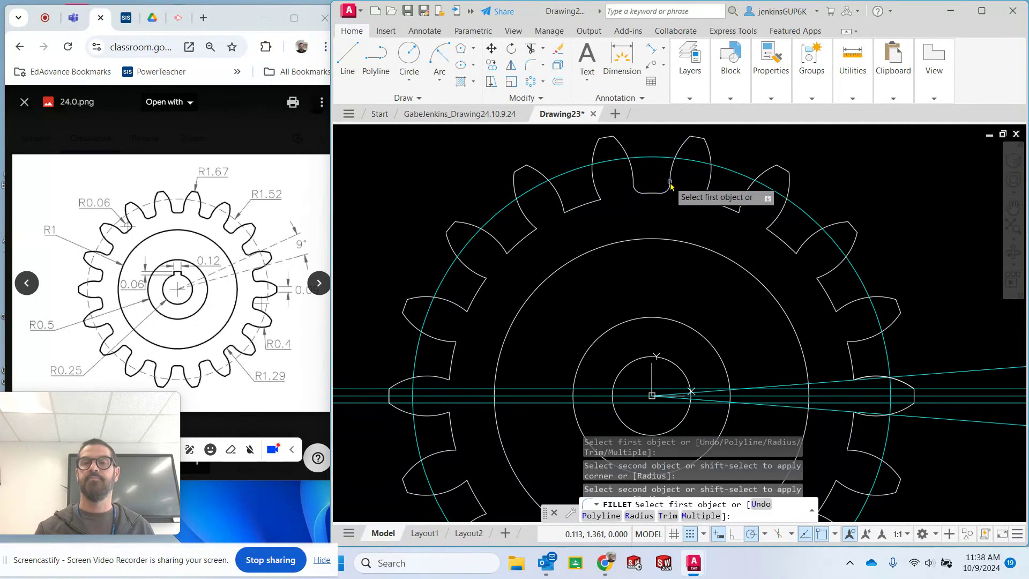
# Step: Fillet both root corners of the next two tooth gaps clockwise from the top gap with the 0.06 radius
pyautogui.click(711, 183)
pyautogui.click(740, 203)
pyautogui.click(738, 203)
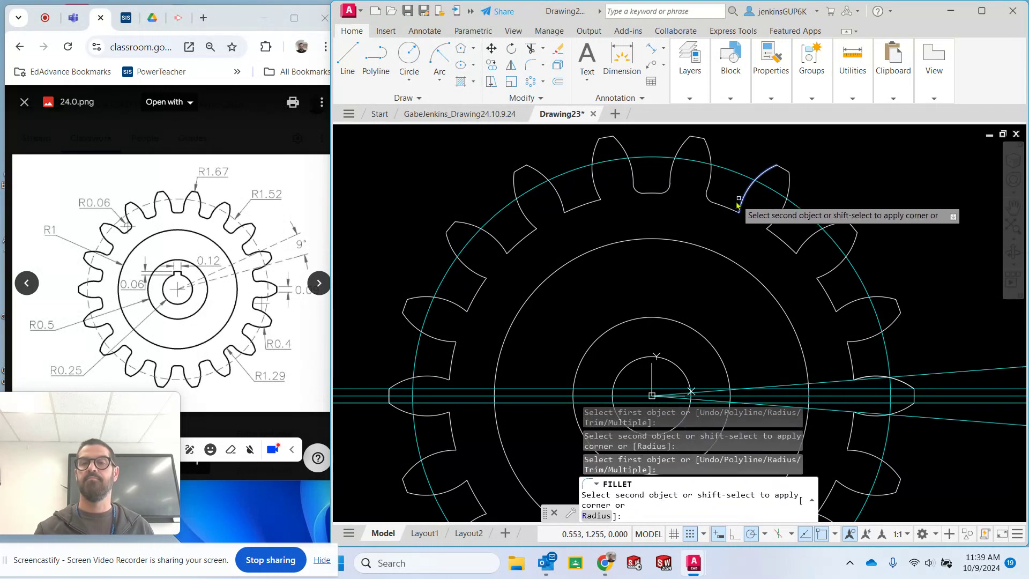
pyautogui.click(745, 197)
pyautogui.click(781, 228)
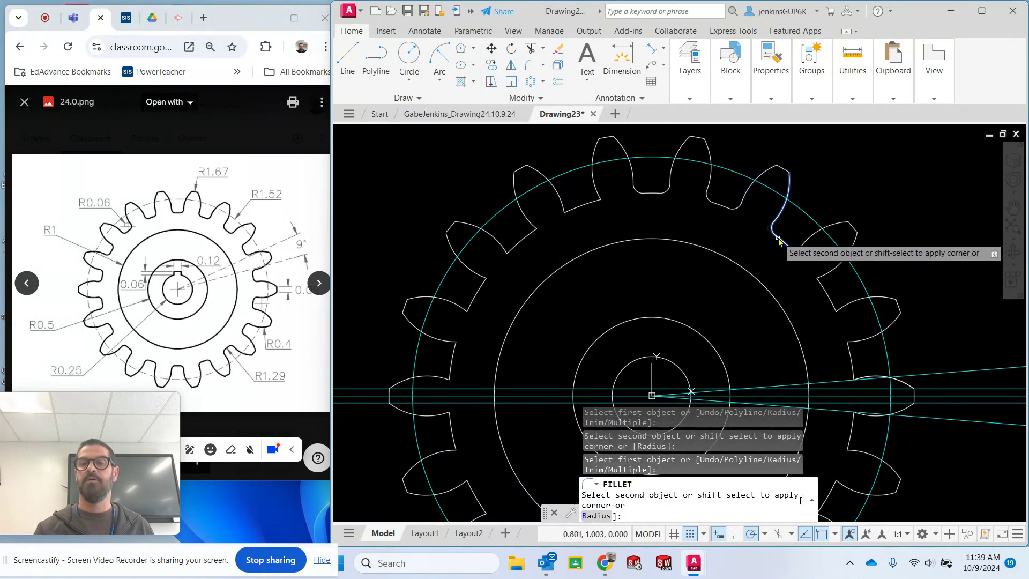
pyautogui.click(802, 238)
pyautogui.click(808, 243)
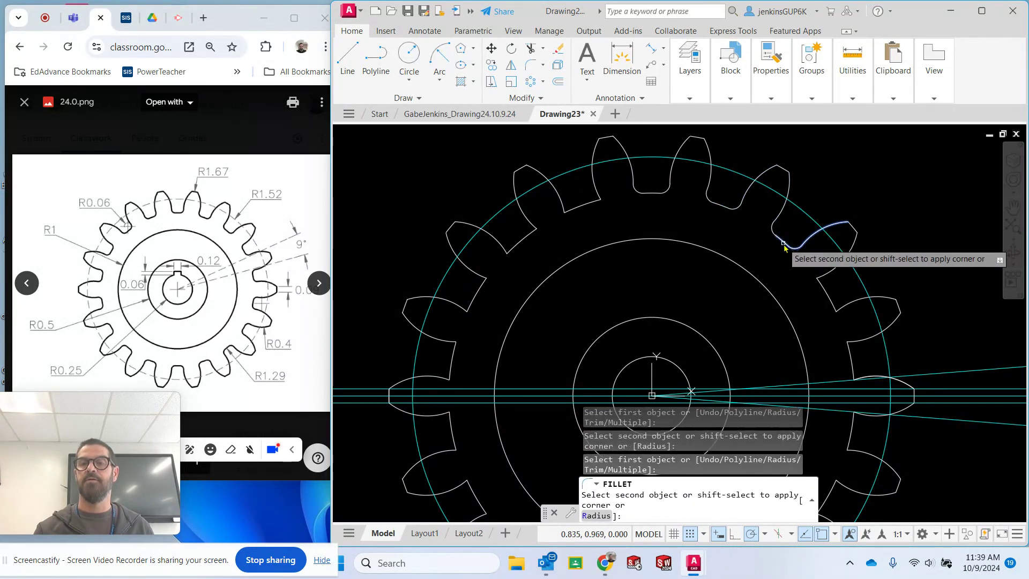
pyautogui.click(786, 250)
# Step: Fillet the root corners of the following two gaps, down to the upper flank of the right-hand centreline tooth, with the 0.06 radius
pyautogui.click(829, 275)
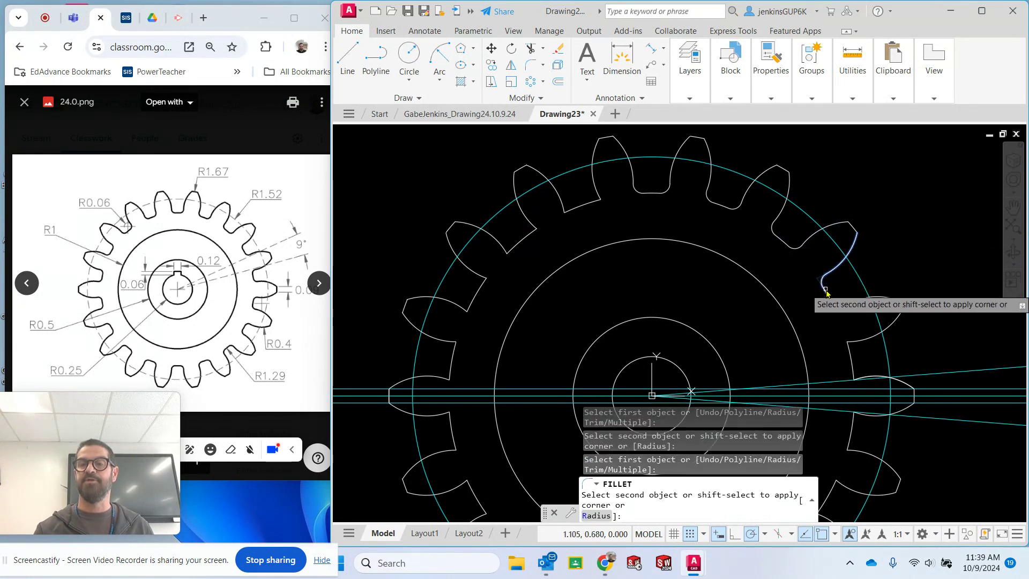
pyautogui.click(827, 293)
pyautogui.click(851, 310)
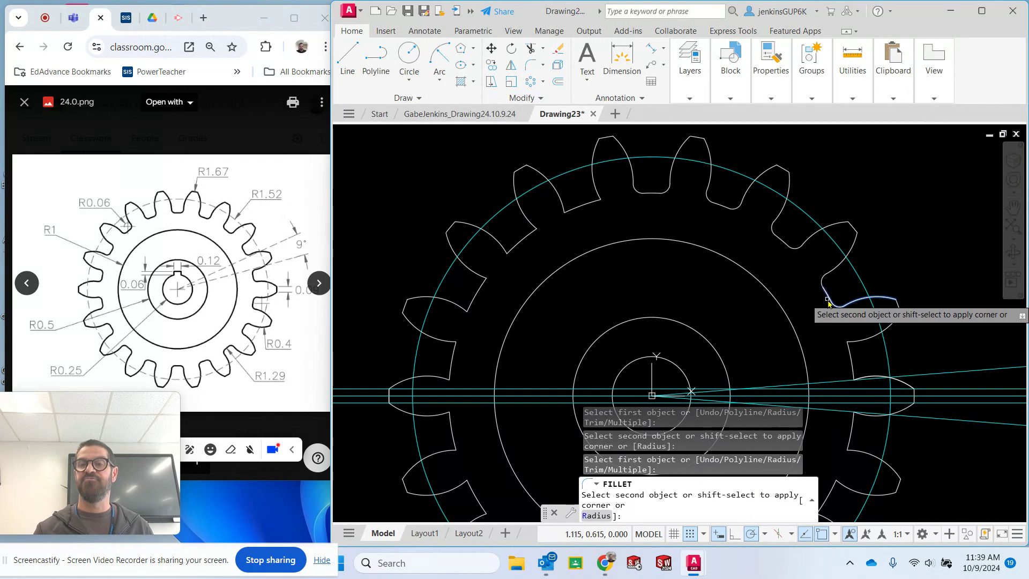
pyautogui.click(829, 296)
pyautogui.click(853, 330)
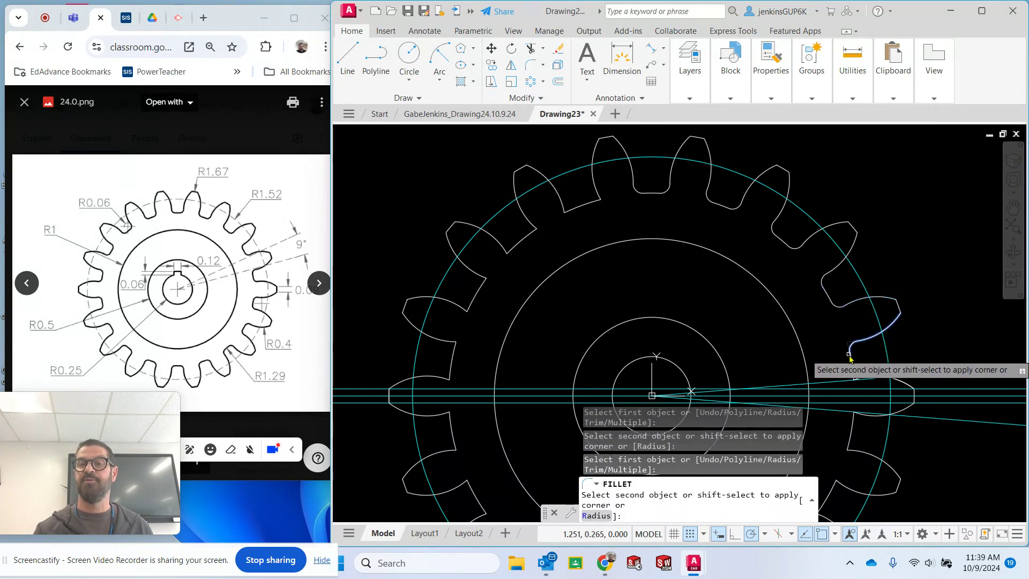
pyautogui.click(851, 359)
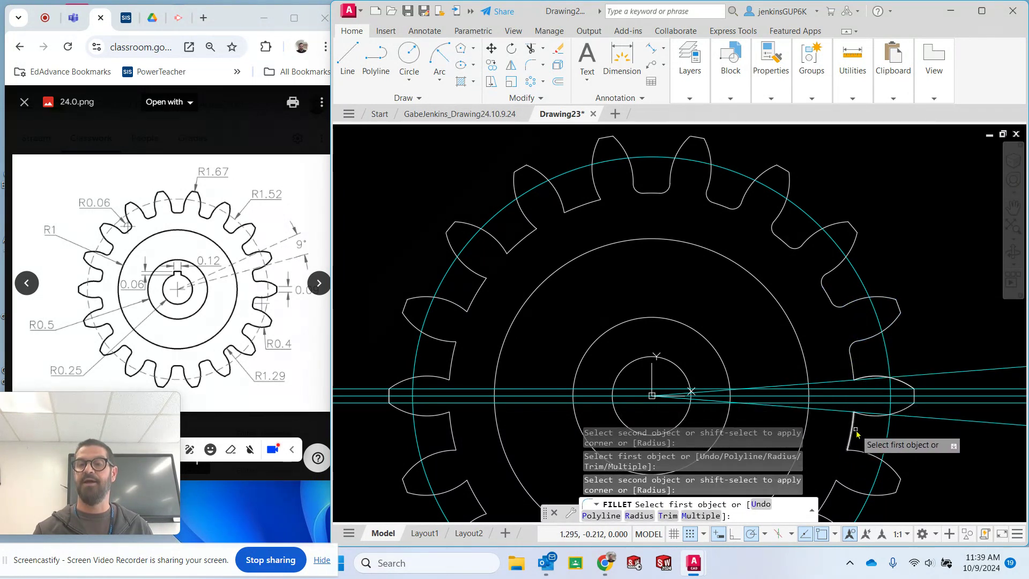
pyautogui.scroll(4, 871, 388)
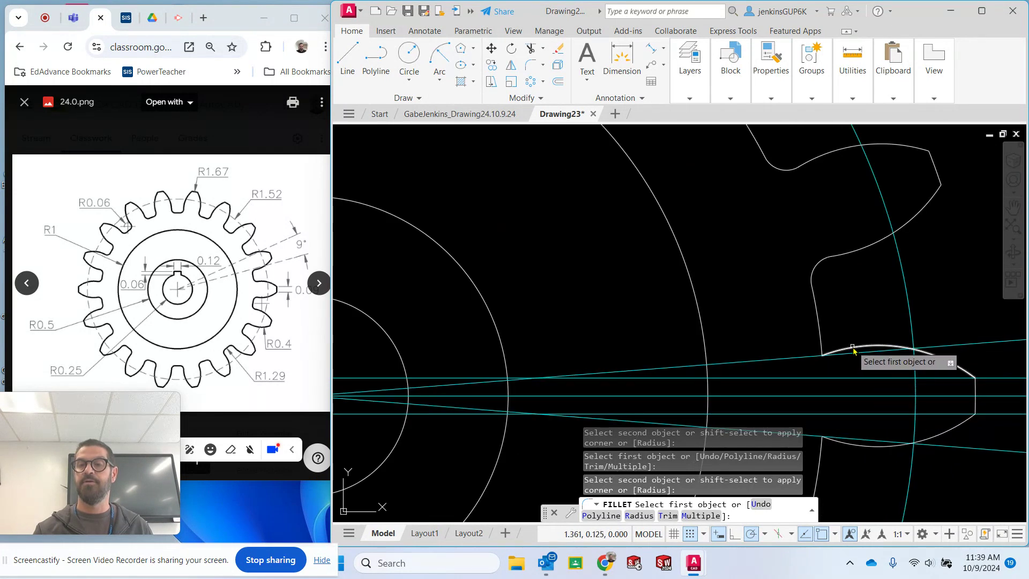
pyautogui.click(852, 347)
pyautogui.click(819, 335)
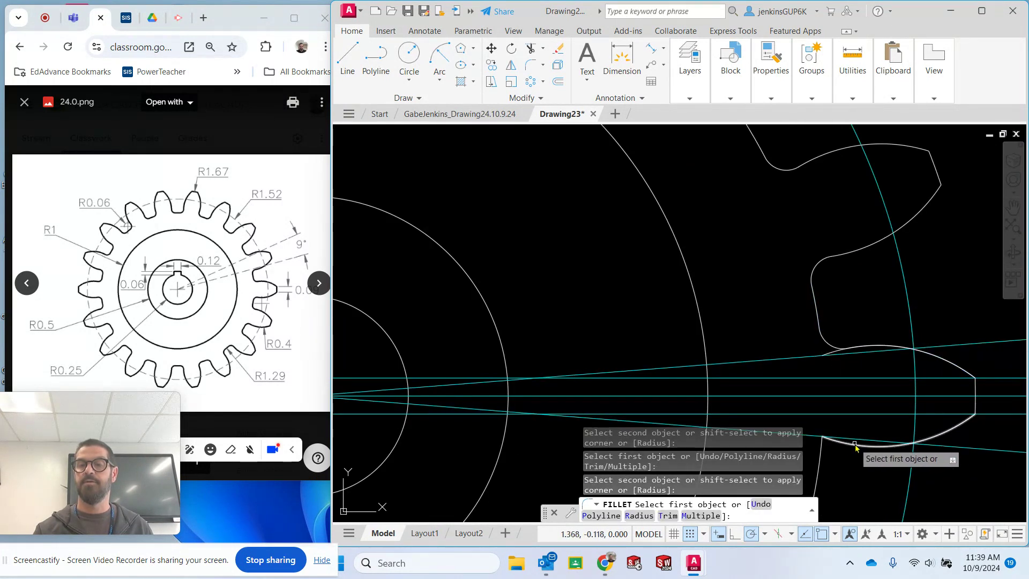
# Step: Fillet both root corners of the gap directly below the right-hand centreline tooth with the 0.06 radius
pyautogui.click(855, 447)
pyautogui.click(821, 456)
pyautogui.scroll(-4, 795, 422)
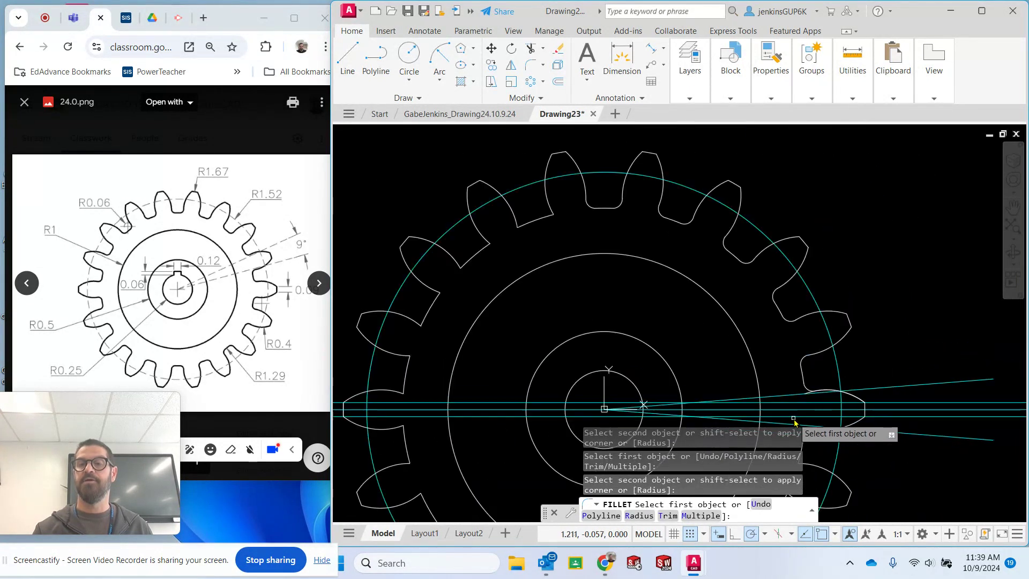
pyautogui.moveTo(794, 361); pyautogui.dragTo(801, 182, button='middle')
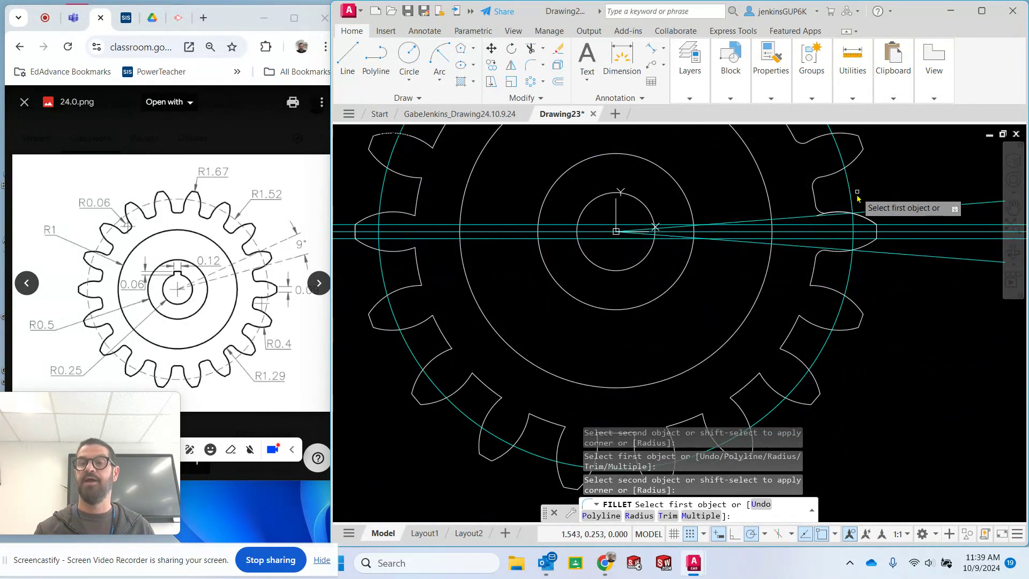
pyautogui.click(815, 273)
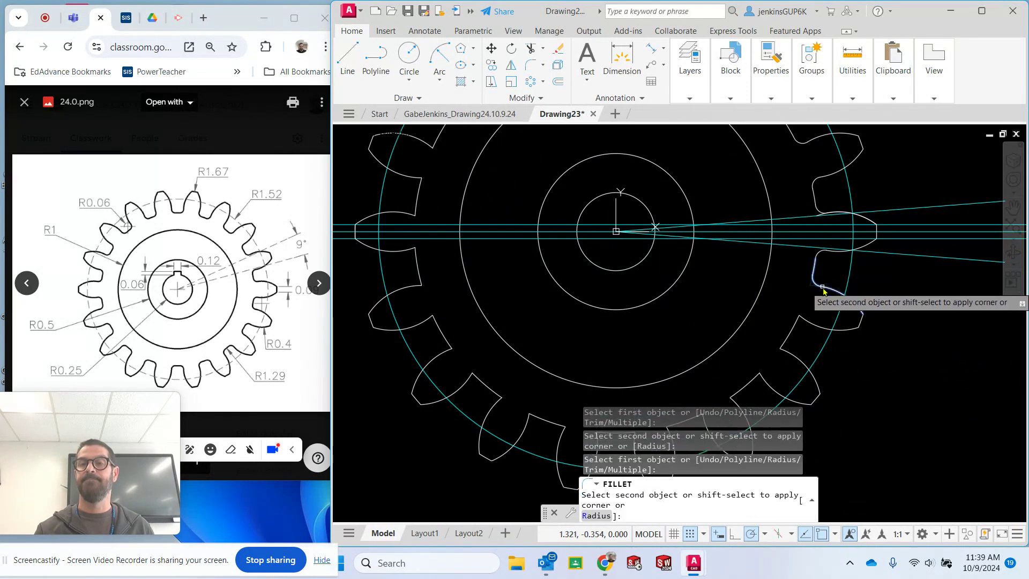
pyautogui.click(814, 293)
# Step: Fillet both root corners of the second and third gaps below the right-hand centreline tooth with the 0.06 radius
pyautogui.click(805, 327)
pyautogui.click(793, 328)
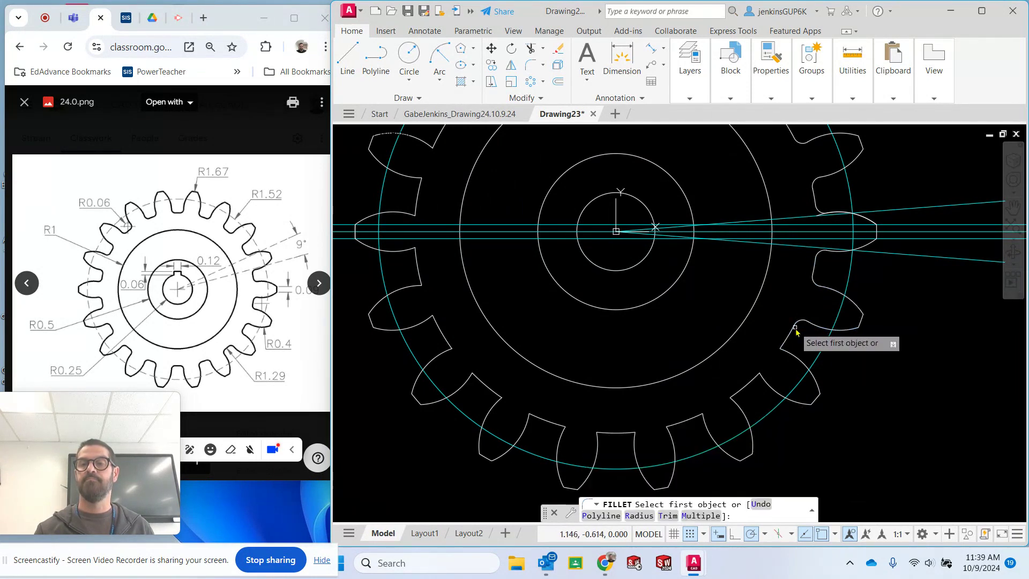
pyautogui.click(790, 357)
pyautogui.click(764, 374)
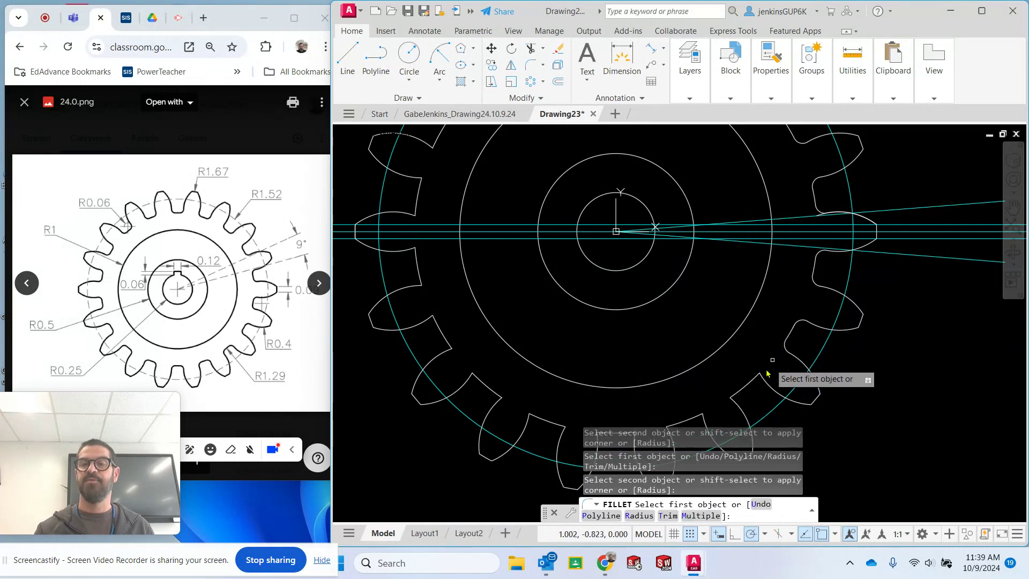
pyautogui.click(758, 385)
pyautogui.click(756, 386)
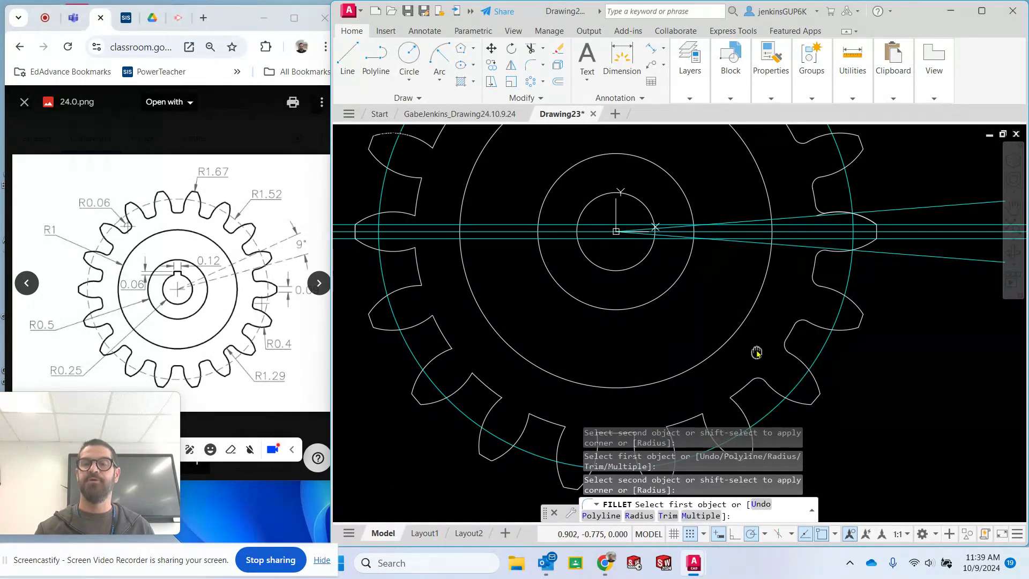
pyautogui.moveTo(755, 351); pyautogui.dragTo(760, 211, button='middle')
pyautogui.click(749, 249)
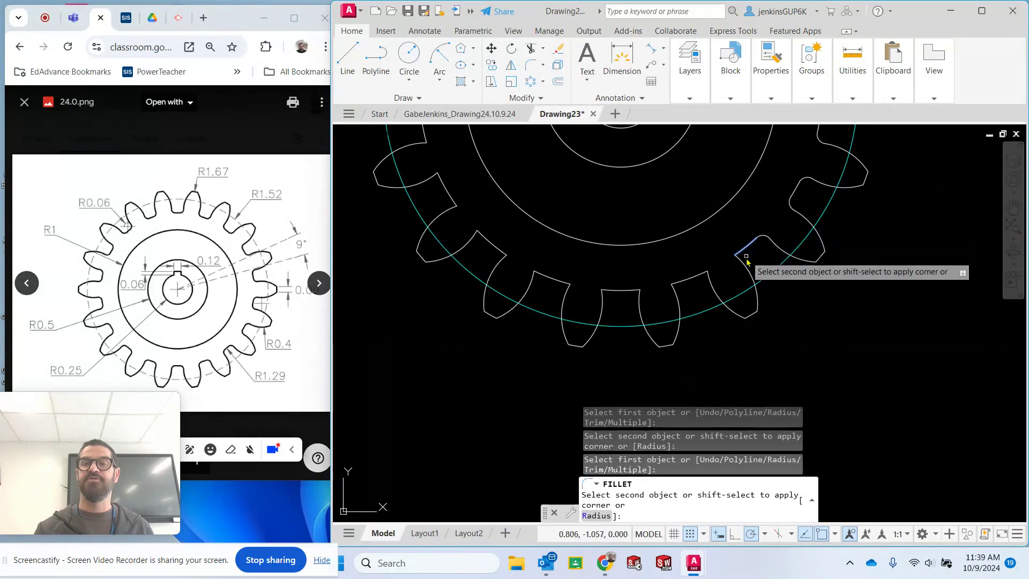
pyautogui.click(744, 266)
# Step: Fillet both root corners of the next gap clockwise and of the gap at the very bottom of the gear with the 0.06 radius
pyautogui.click(710, 285)
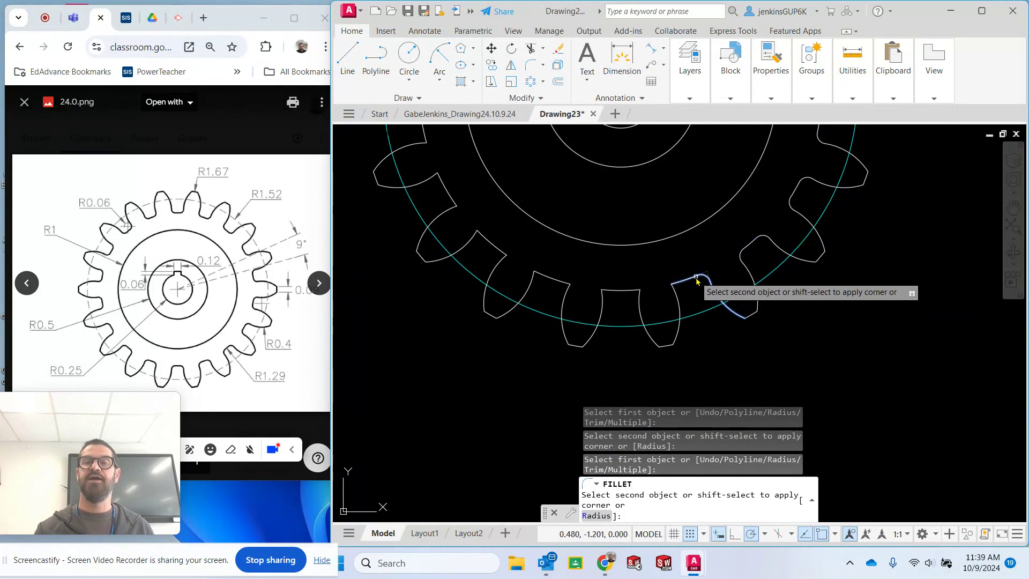
pyautogui.click(699, 276)
pyautogui.click(685, 279)
pyautogui.click(674, 296)
pyautogui.press('Return')
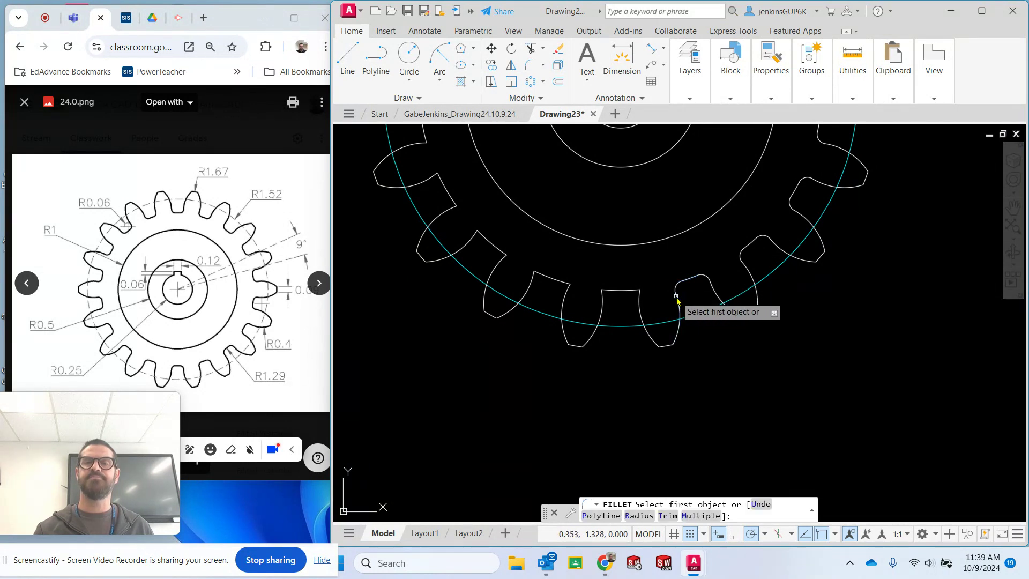
pyautogui.click(640, 303)
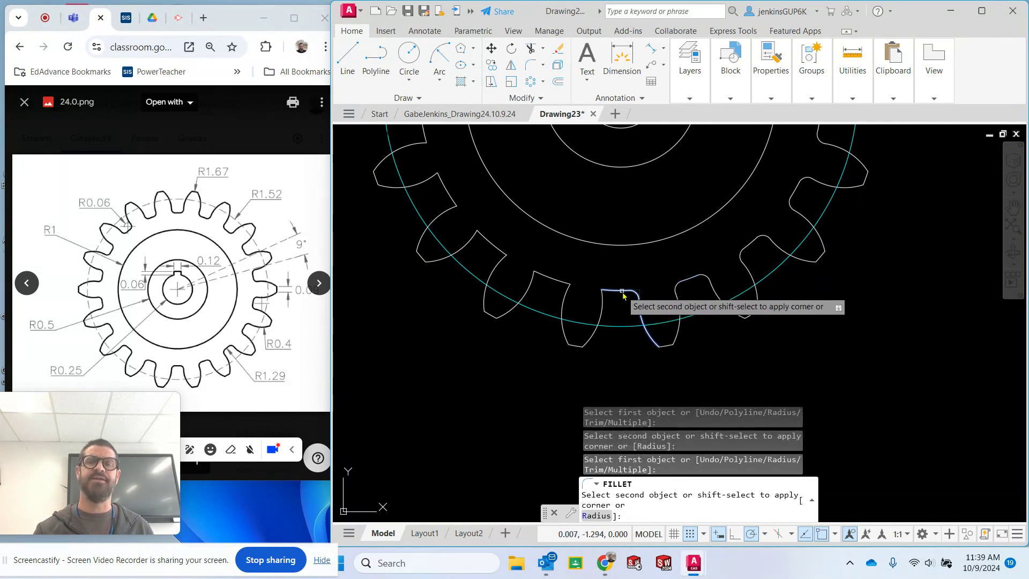
pyautogui.click(620, 293)
pyautogui.press('Return')
pyautogui.click(620, 292)
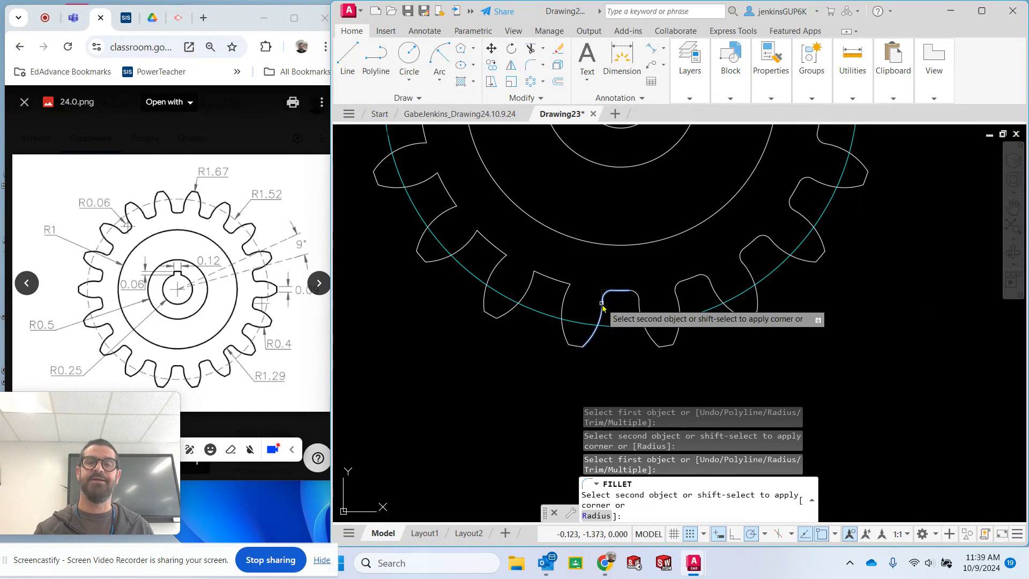
pyautogui.click(603, 298)
pyautogui.press('Return')
# Step: Fillet both root corners of the two gaps clockwise from the bottom gap with the 0.06 radius
pyautogui.click(566, 302)
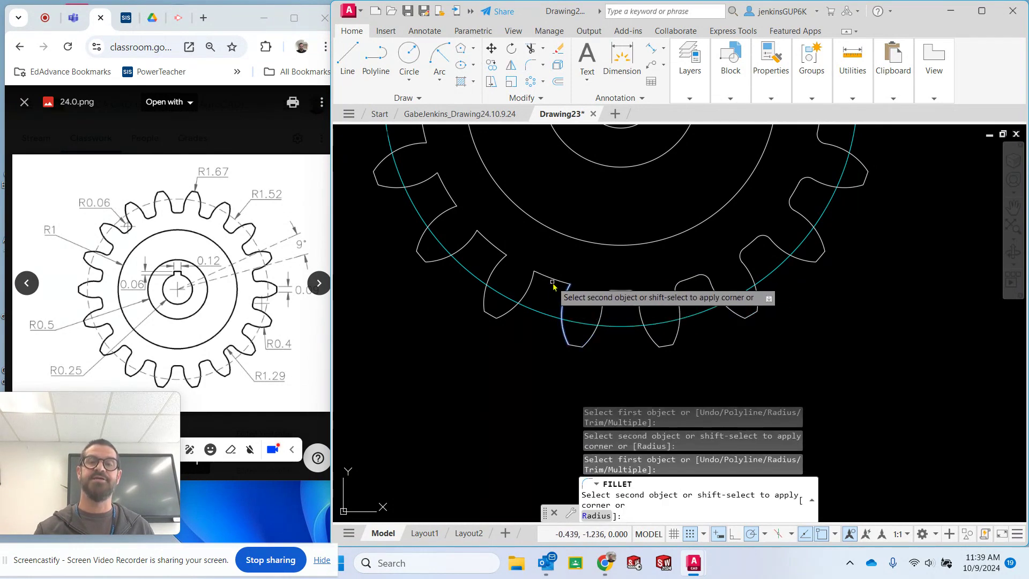
pyautogui.click(552, 279)
pyautogui.press('Return')
pyautogui.click(530, 284)
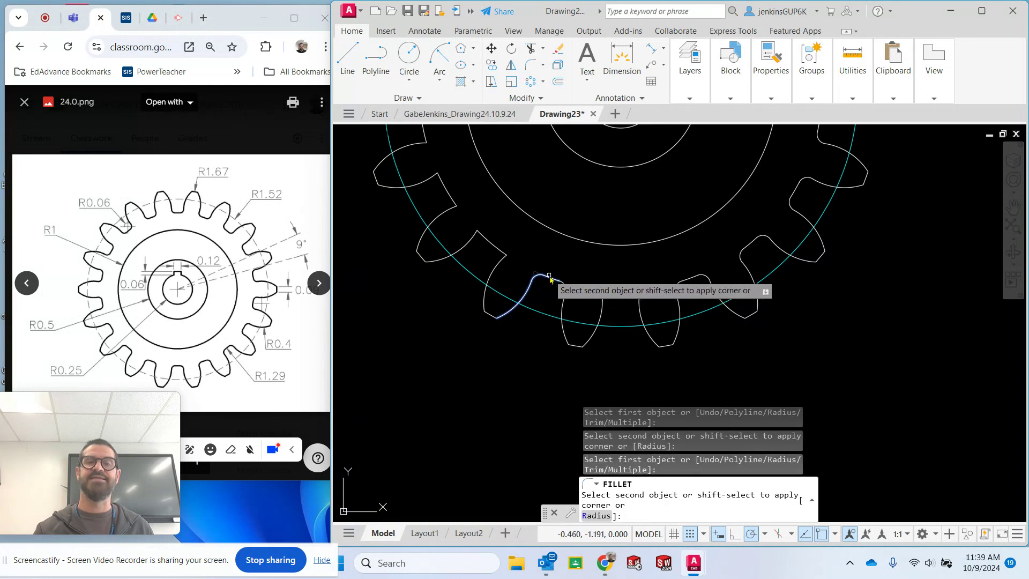
pyautogui.click(550, 277)
pyautogui.click(497, 266)
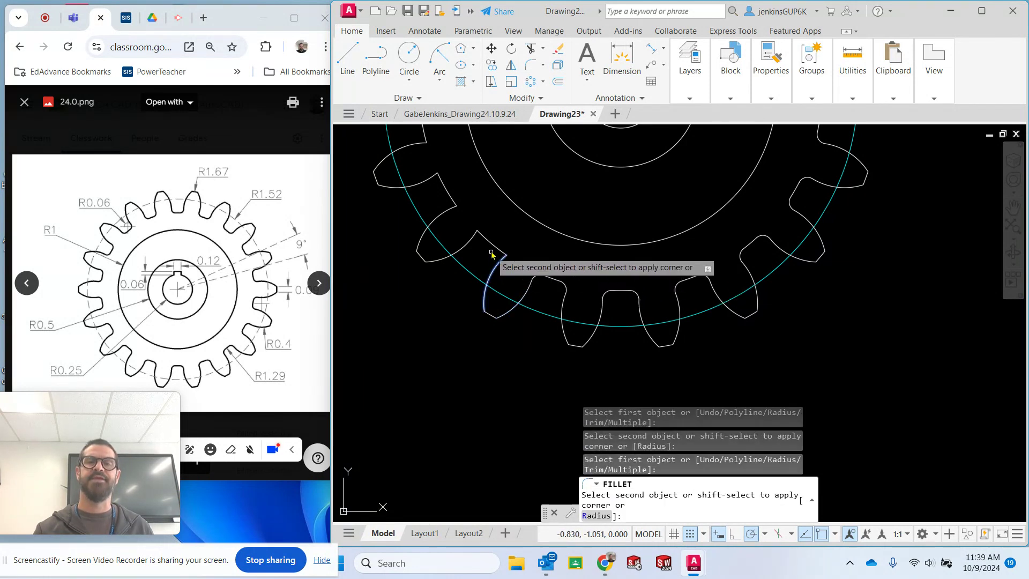
pyautogui.click(488, 246)
pyautogui.press('Return')
pyautogui.click(488, 245)
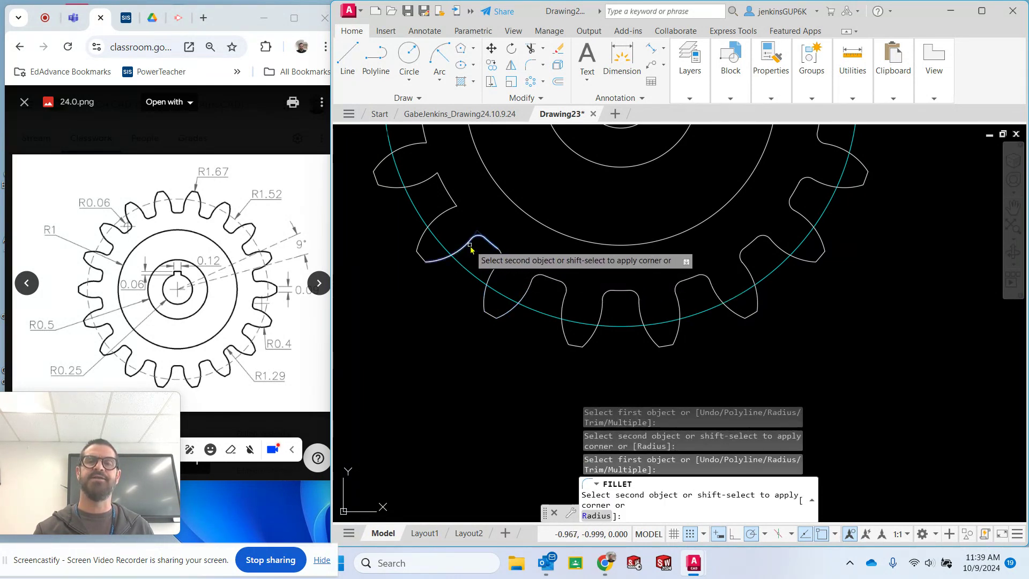
pyautogui.click(467, 247)
pyautogui.press('Return')
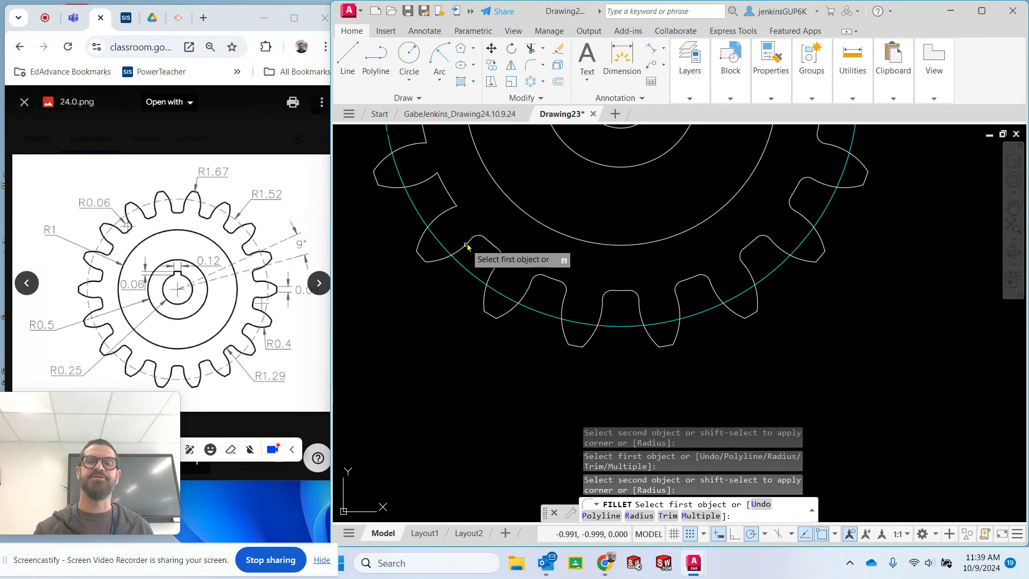
# Step: Fillet both root corners of the second gap below the left-hand centreline tooth with the 0.06 radius
pyautogui.click(446, 188)
pyautogui.click(441, 207)
pyautogui.press('Return')
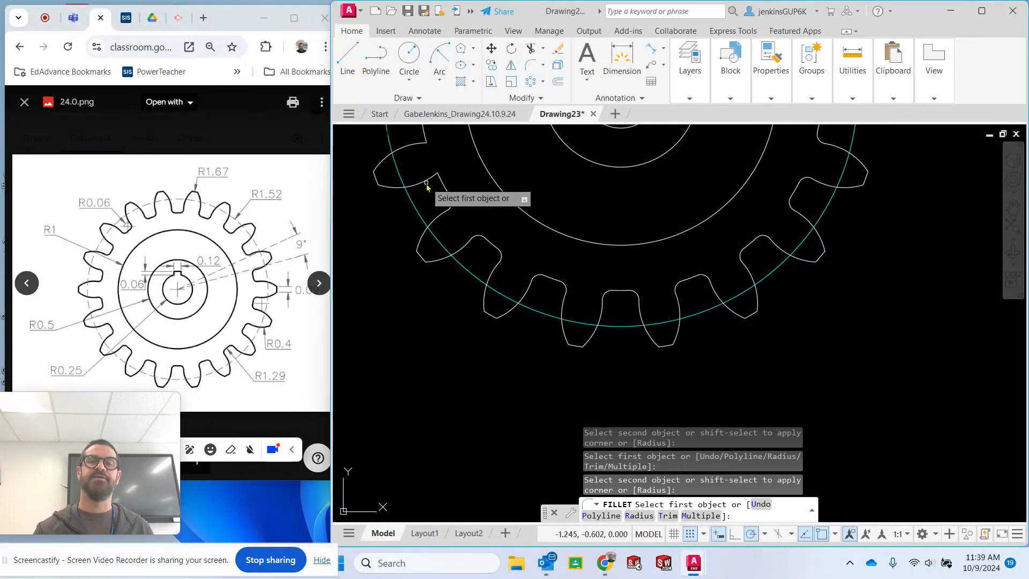
pyautogui.click(426, 182)
pyautogui.click(443, 188)
pyautogui.press('Return')
# Step: Fillet both root corners of the gap directly below the left-hand centreline tooth with the 0.06 radius
pyautogui.moveTo(451, 188); pyautogui.dragTo(580, 341, button='middle')
pyautogui.click(541, 303)
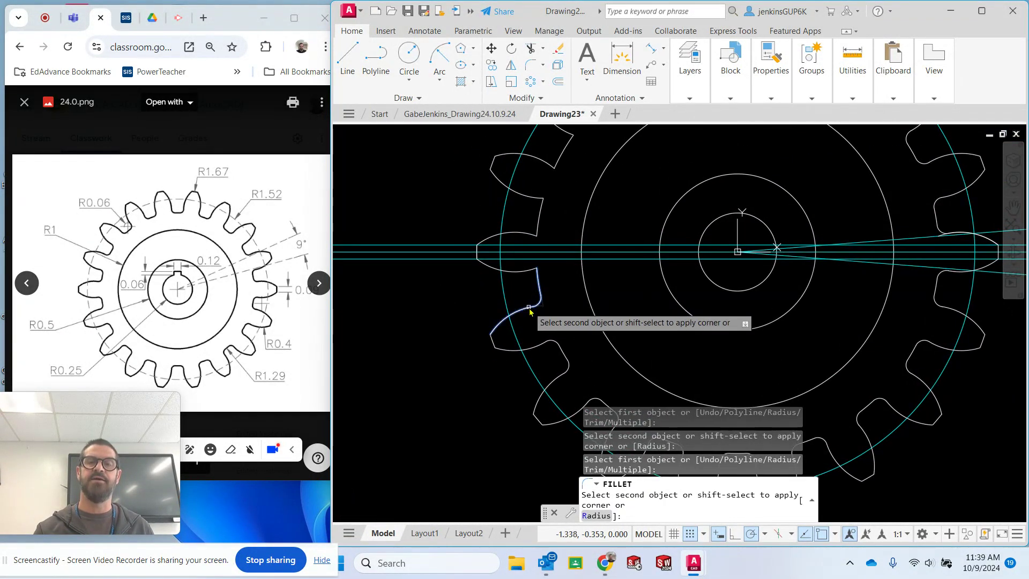
pyautogui.click(536, 281)
pyautogui.press('Return')
pyautogui.click(537, 283)
pyautogui.click(529, 273)
pyautogui.press('Return')
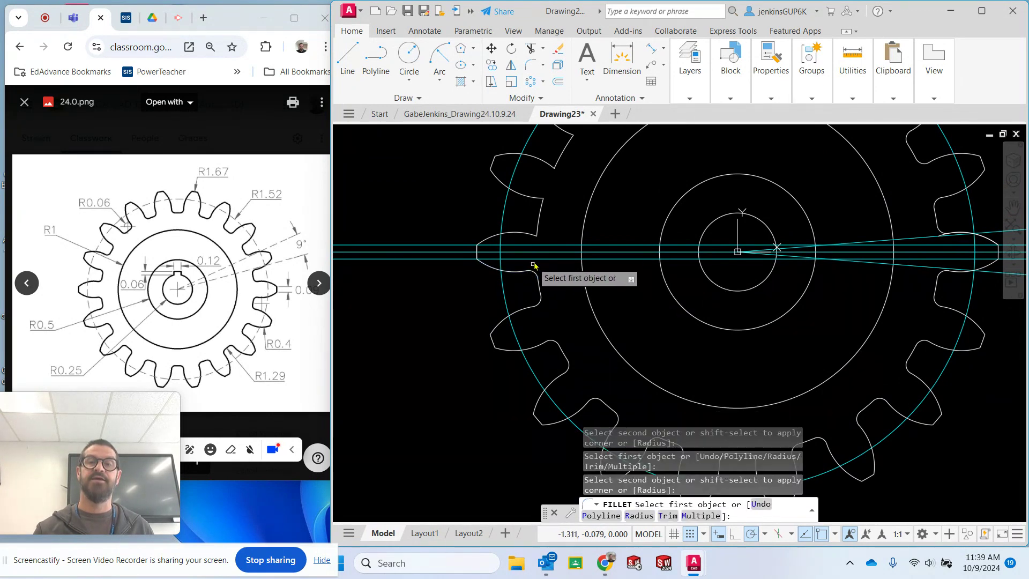
# Step: Fillet both root corners of the gap directly above the left-hand centreline tooth with the 0.06 radius
pyautogui.click(525, 238)
pyautogui.click(537, 227)
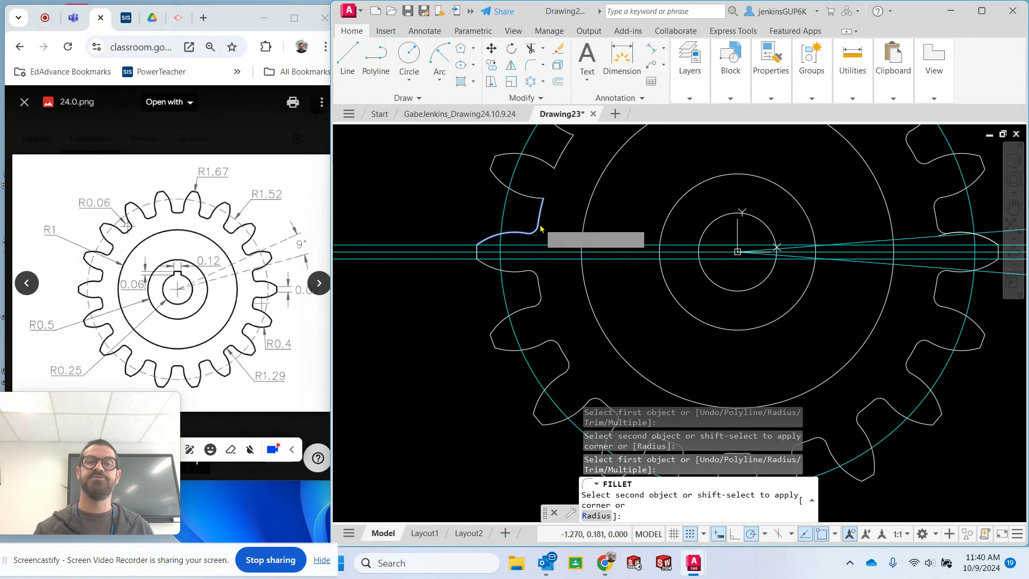
pyautogui.press('Return')
pyautogui.click(537, 211)
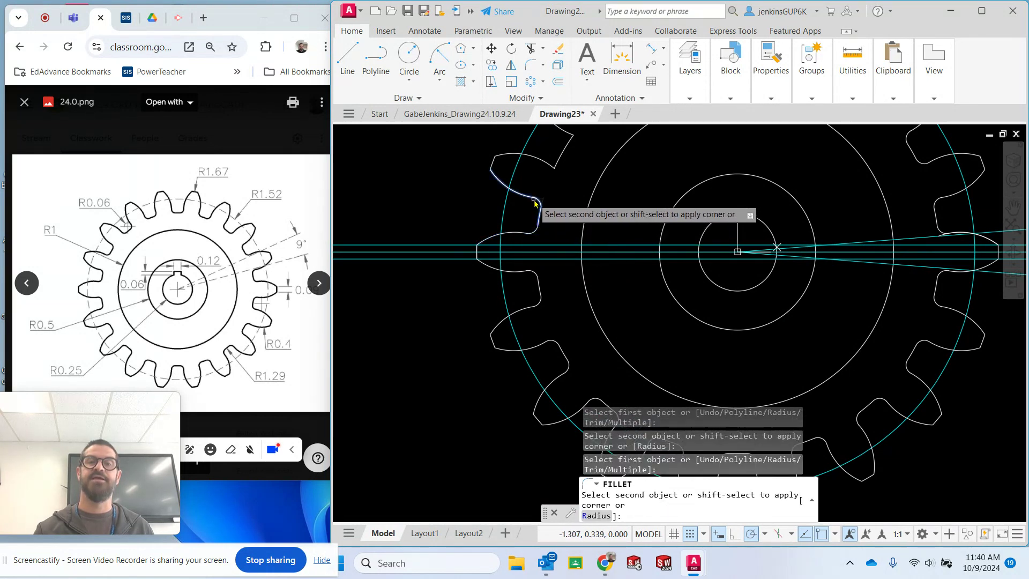
pyautogui.click(535, 205)
pyautogui.press('Return')
# Step: Fillet both root corners of the second gap above the left-hand centreline tooth with the 0.06 radius
pyautogui.click(541, 162)
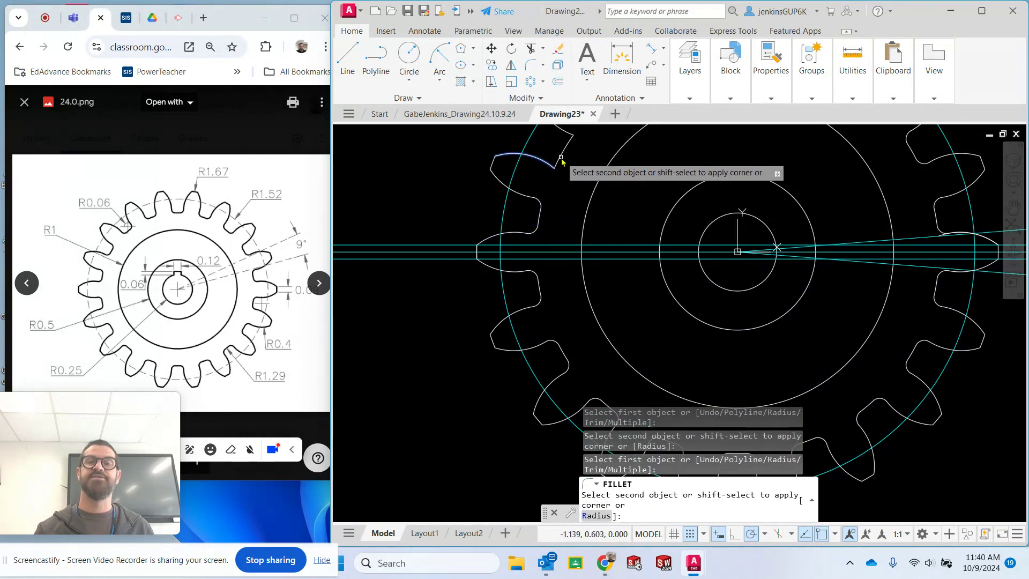
pyautogui.click(560, 160)
pyautogui.press('Return')
pyautogui.moveTo(579, 165); pyautogui.dragTo(477, 329, button='middle')
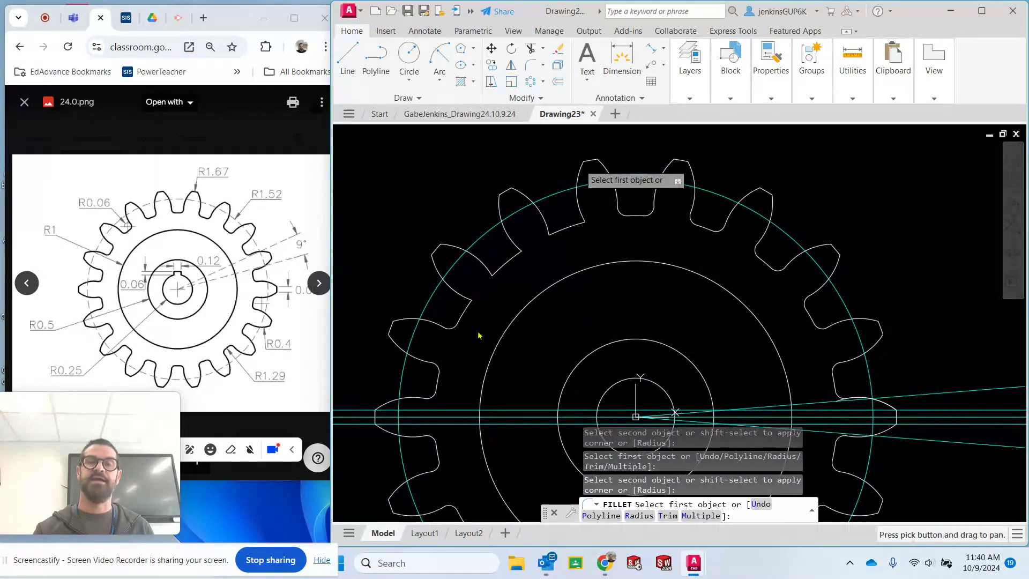
pyautogui.click(465, 303)
pyautogui.click(461, 300)
pyautogui.press('Return')
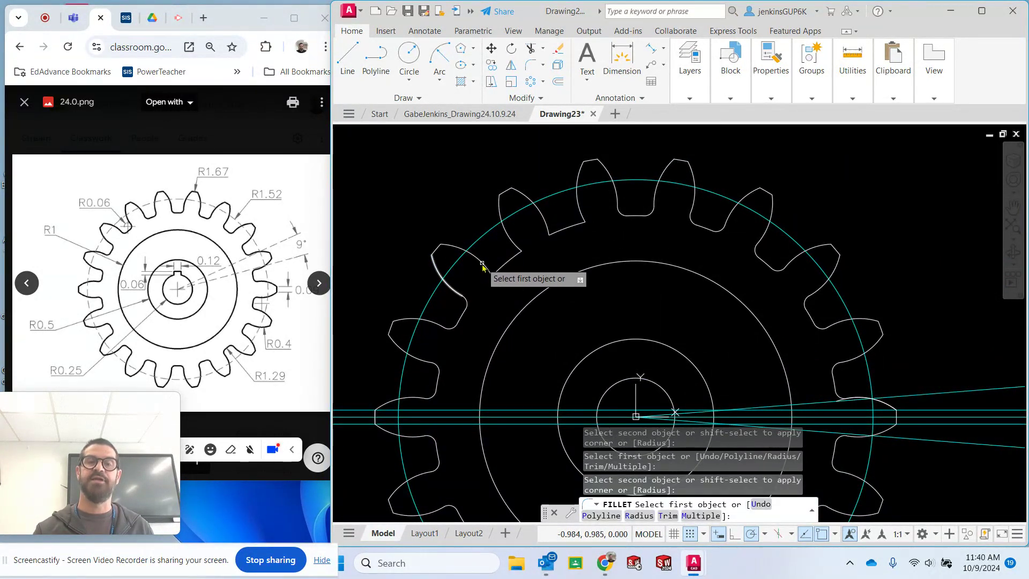
# Step: Fillet both root corners of the last two sharp gaps, just counterclockwise from the gear's top gap, with the 0.06 radius
pyautogui.click(480, 264)
pyautogui.click(509, 266)
pyautogui.press('Return')
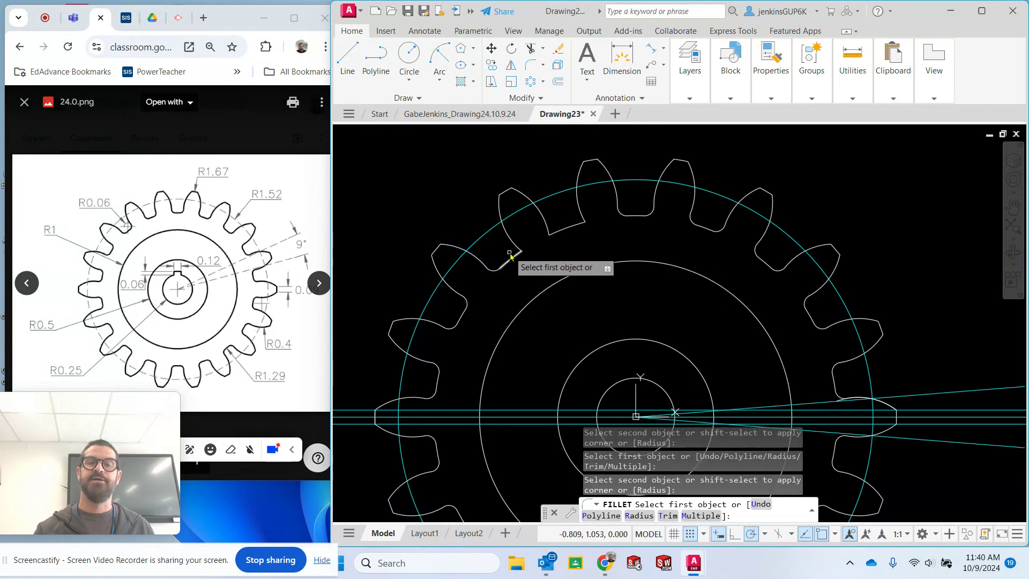
pyautogui.click(512, 242)
pyautogui.click(509, 262)
pyautogui.press('Return')
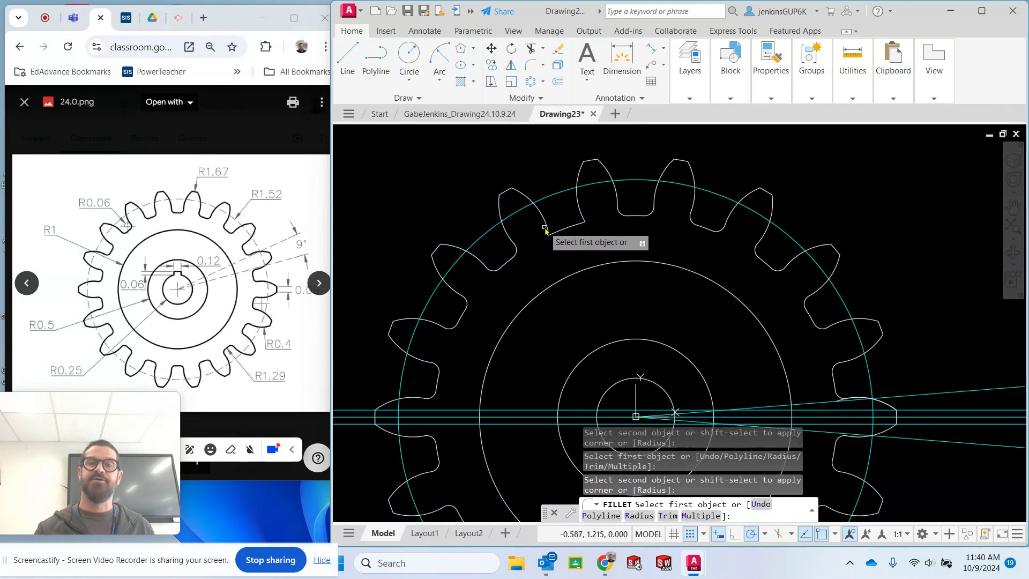
pyautogui.click(546, 228)
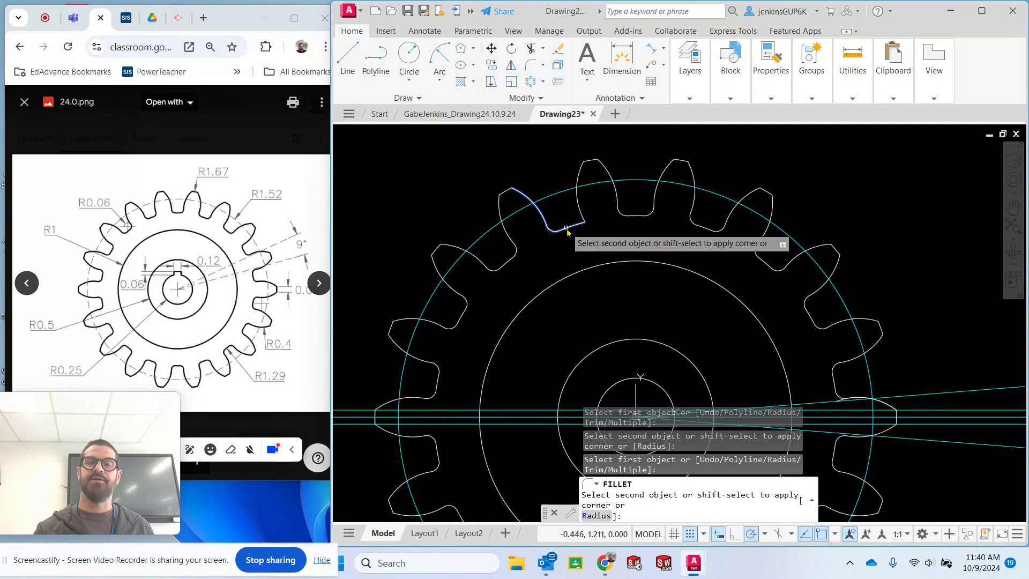
pyautogui.click(568, 228)
pyautogui.press('Return')
pyautogui.click(582, 214)
pyautogui.click(572, 226)
pyautogui.press('Return')
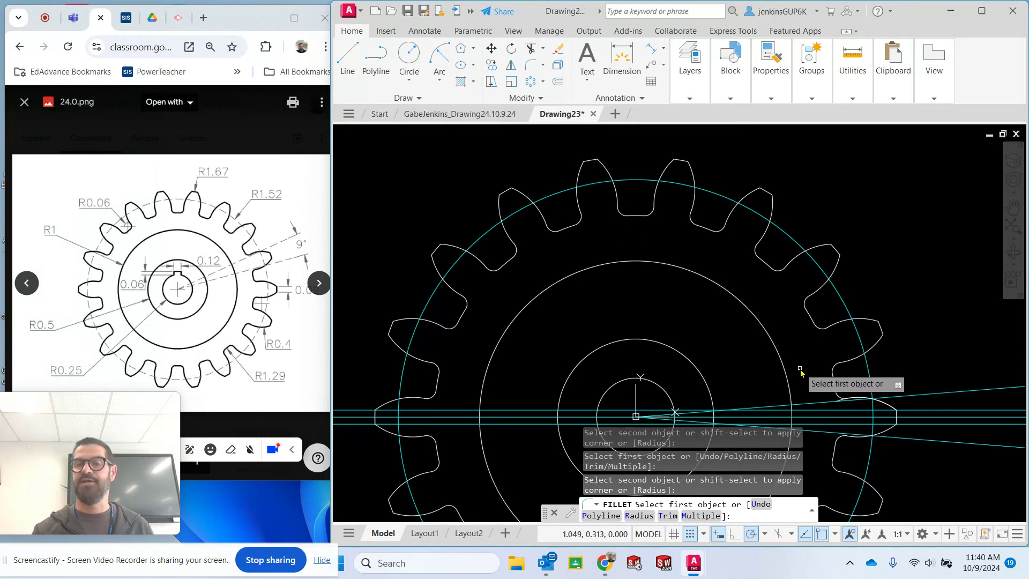
# Step: Trim the leftover arc end past the root fillet on the upper flank of the right-hand centreline tooth, and end the Trim command
pyautogui.scroll(-2, 804, 375)
pyautogui.scroll(2, 824, 409)
pyautogui.scroll(4, 824, 409)
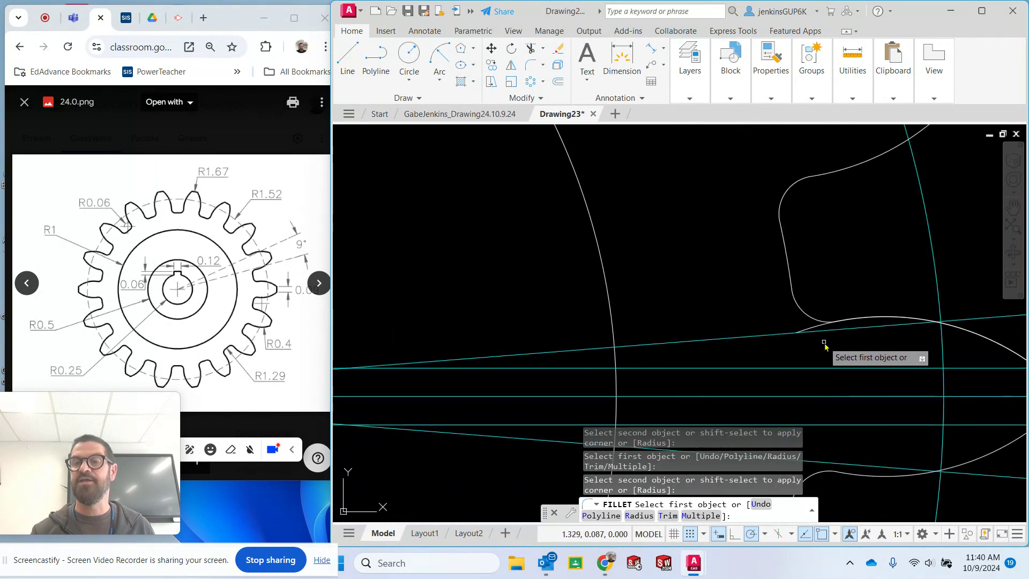
pyautogui.click(532, 49)
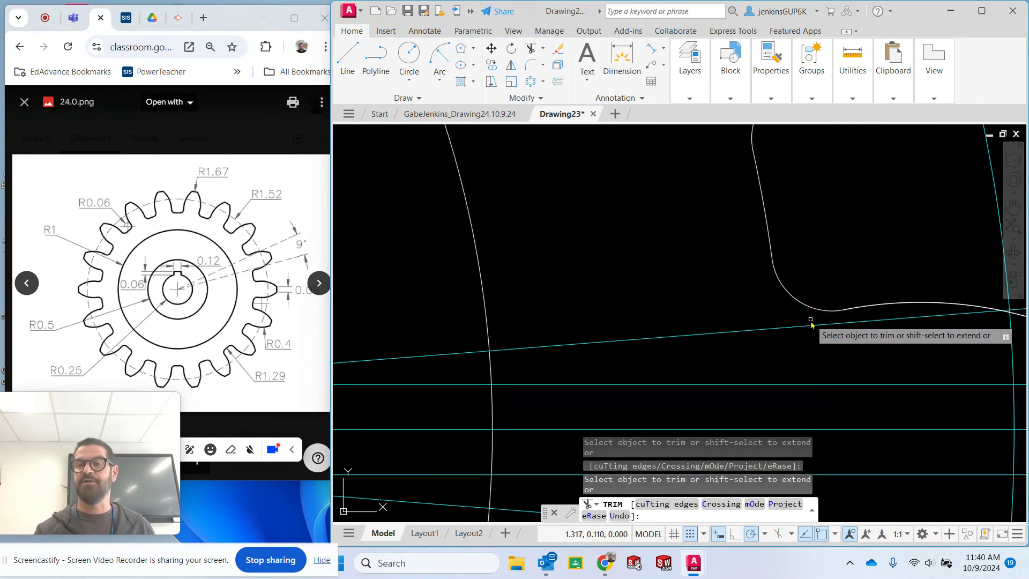
pyautogui.click(886, 309)
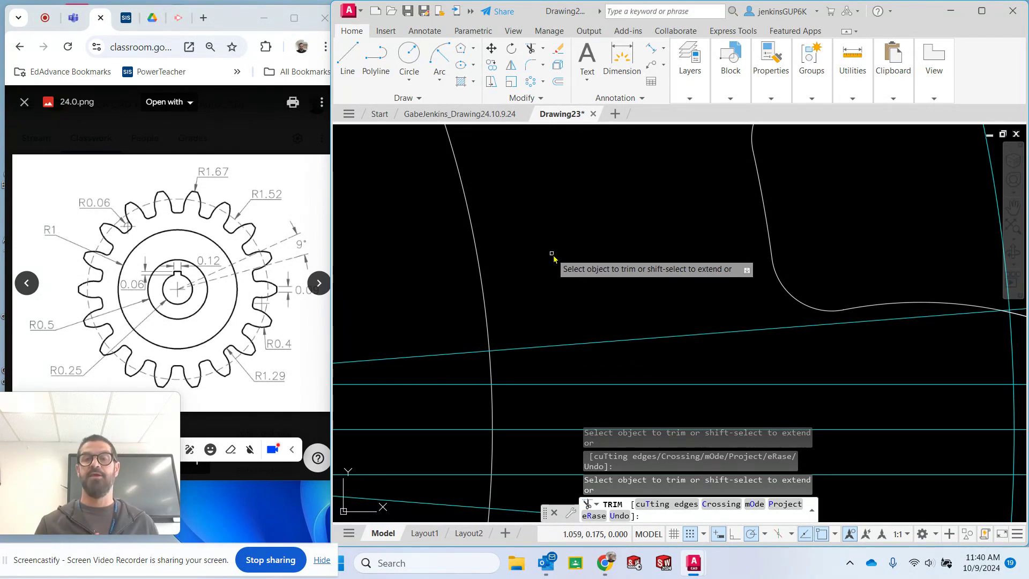
pyautogui.scroll(-10, 516, 259)
pyautogui.scroll(3, 403, 270)
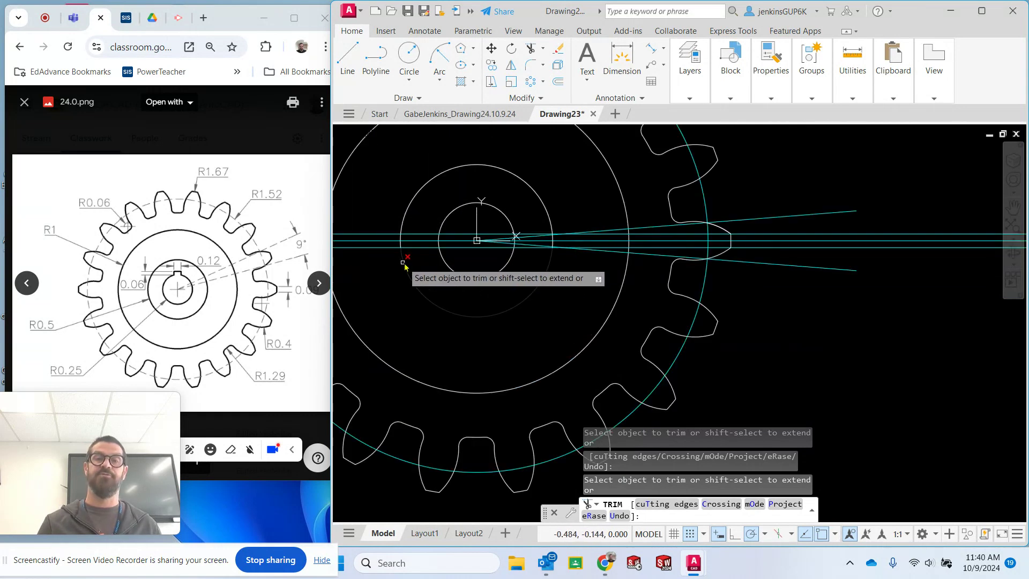
pyautogui.scroll(-1, 423, 268)
pyautogui.moveTo(432, 275)
pyautogui.mouseDown(button='middle')
pyautogui.moveTo(616, 298)
pyautogui.moveTo(553, 317)
pyautogui.mouseUp(button='middle')
pyautogui.scroll(-2, 554, 316)
pyautogui.press('Escape')
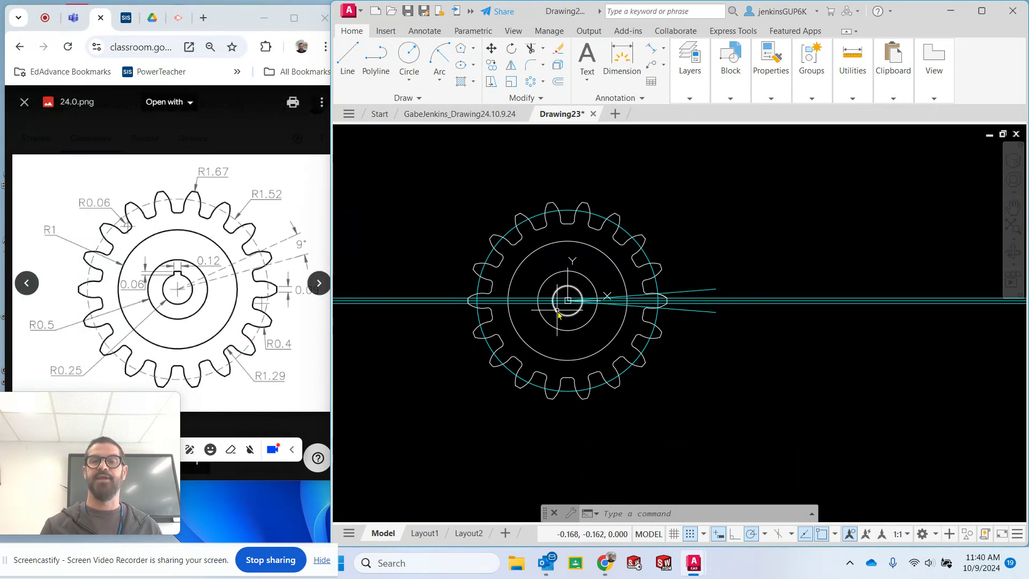
# Step: Make the Construction layer current and draw a vertical line from the gear centre to the top quadrant of the R0.5 circle
pyautogui.scroll(4, 558, 314)
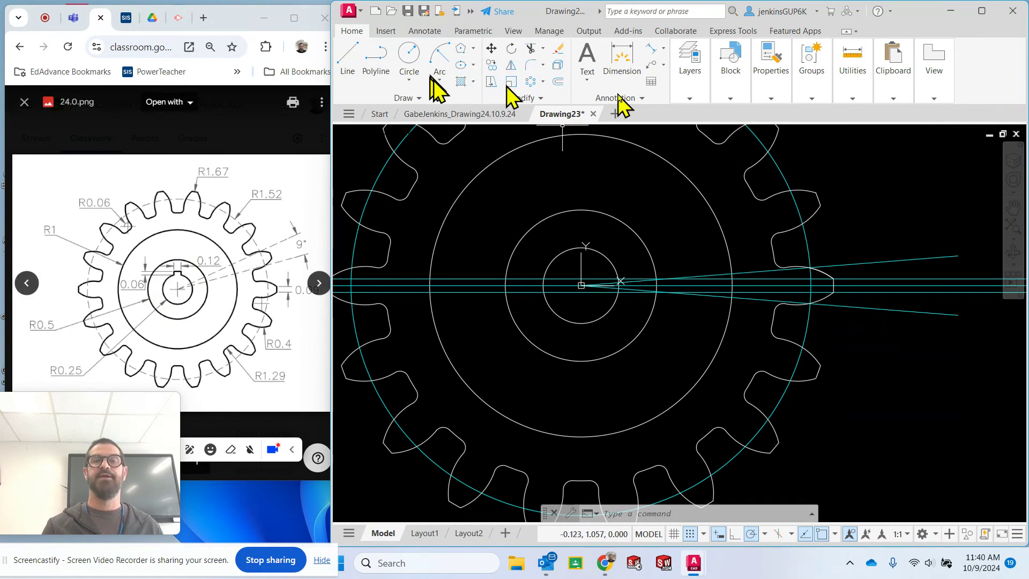
pyautogui.click(690, 98)
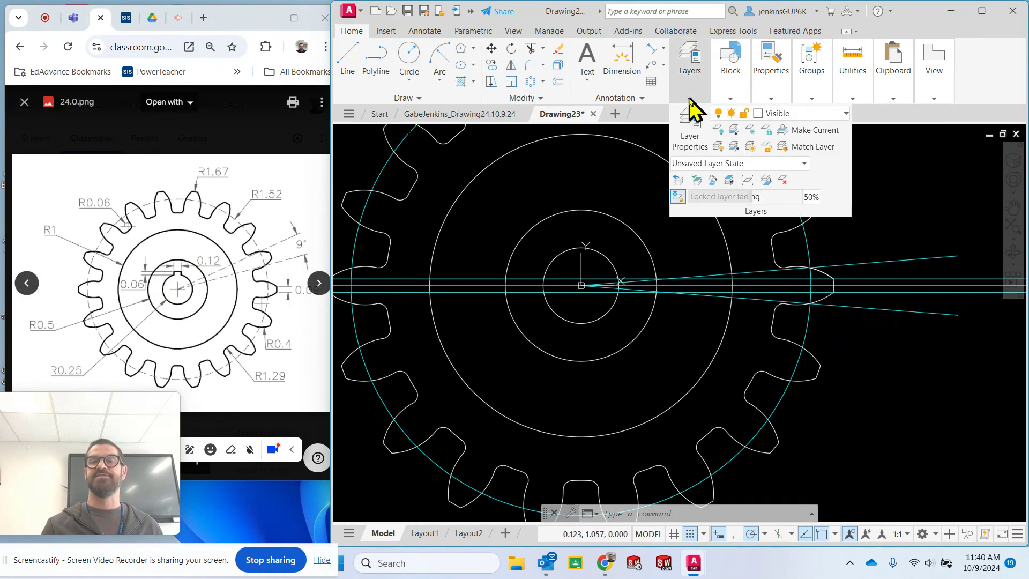
pyautogui.click(786, 115)
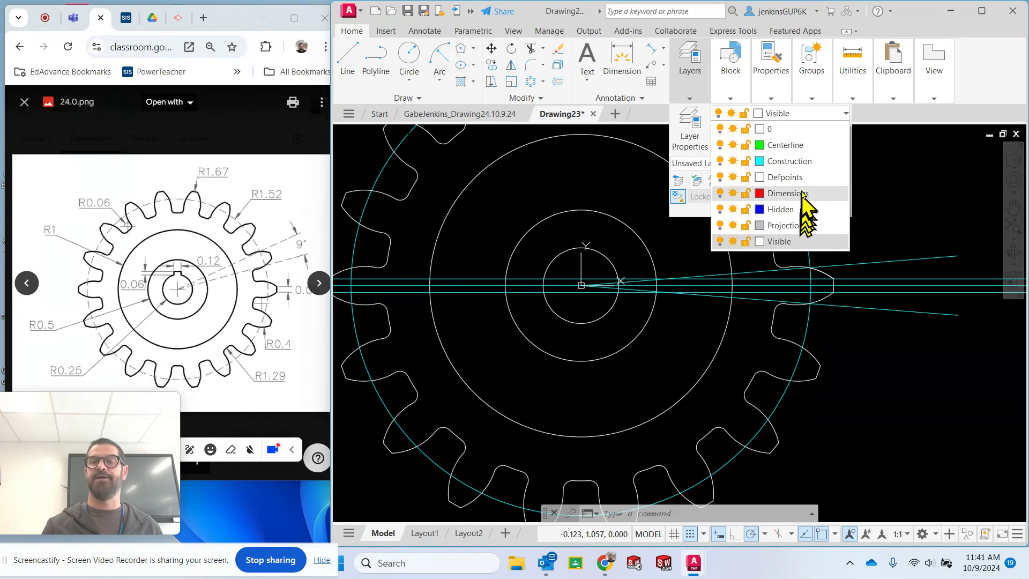
pyautogui.click(789, 161)
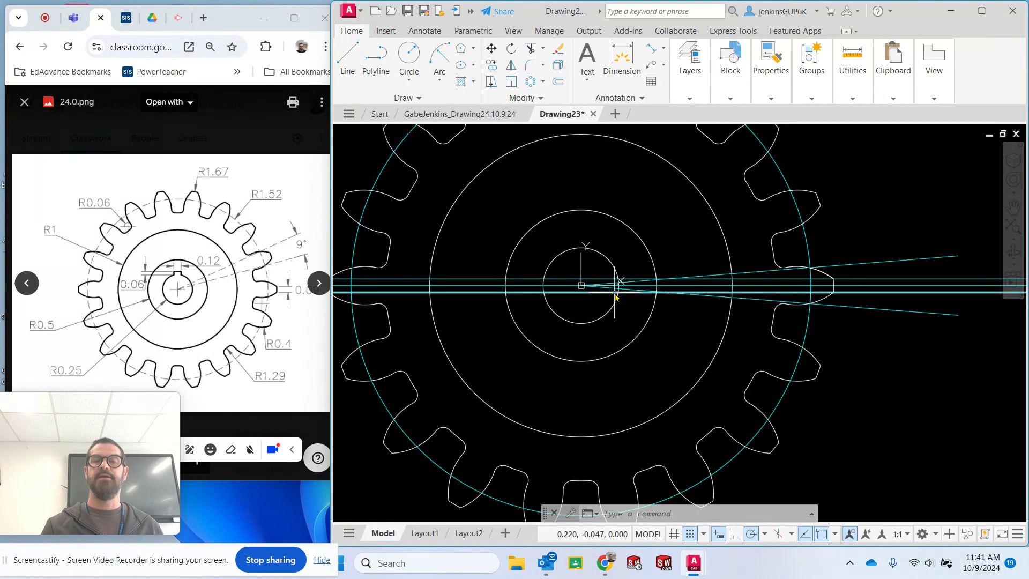
pyautogui.click(354, 55)
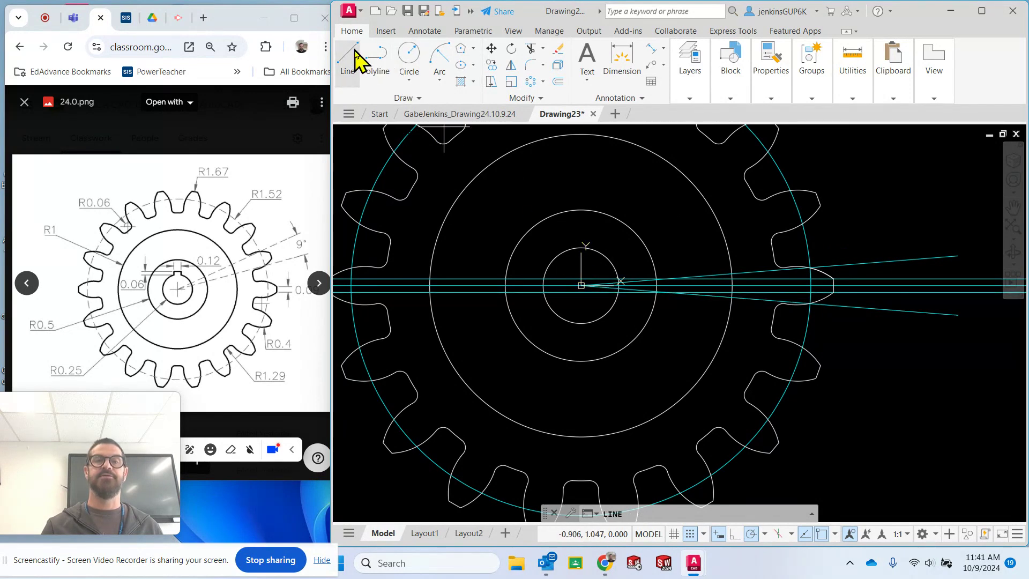
pyautogui.click(581, 285)
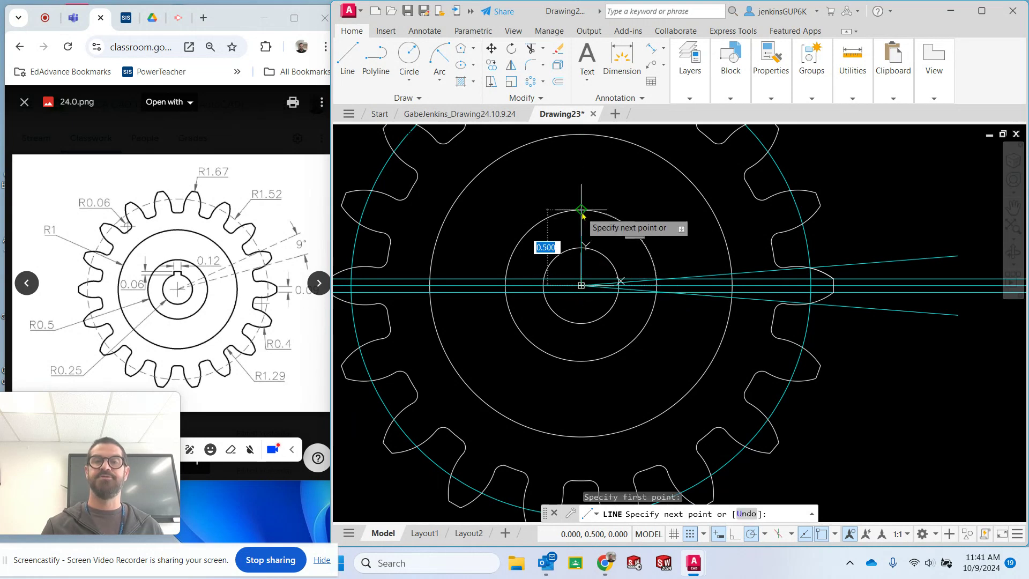
pyautogui.click(580, 209)
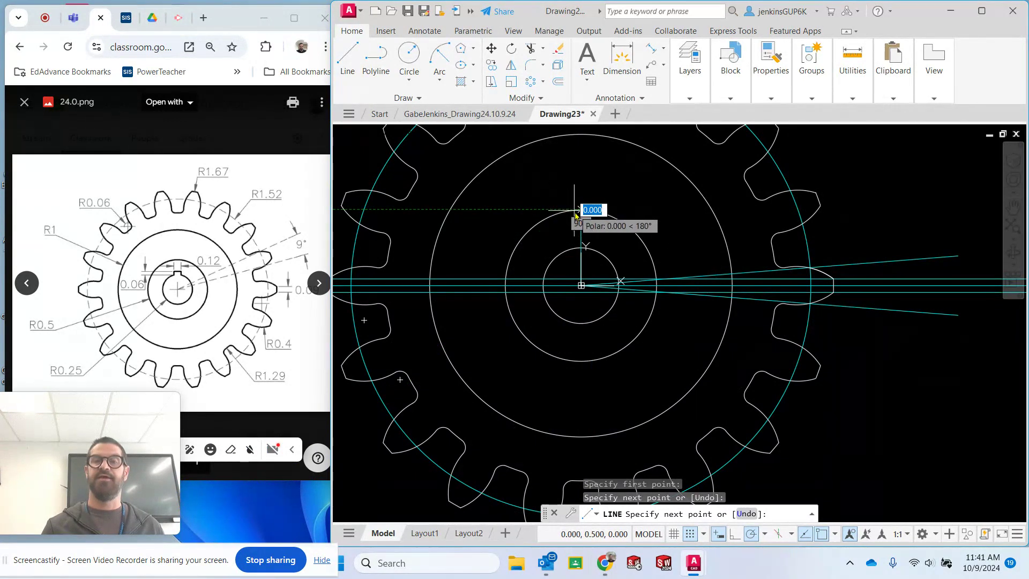
pyautogui.press('Escape')
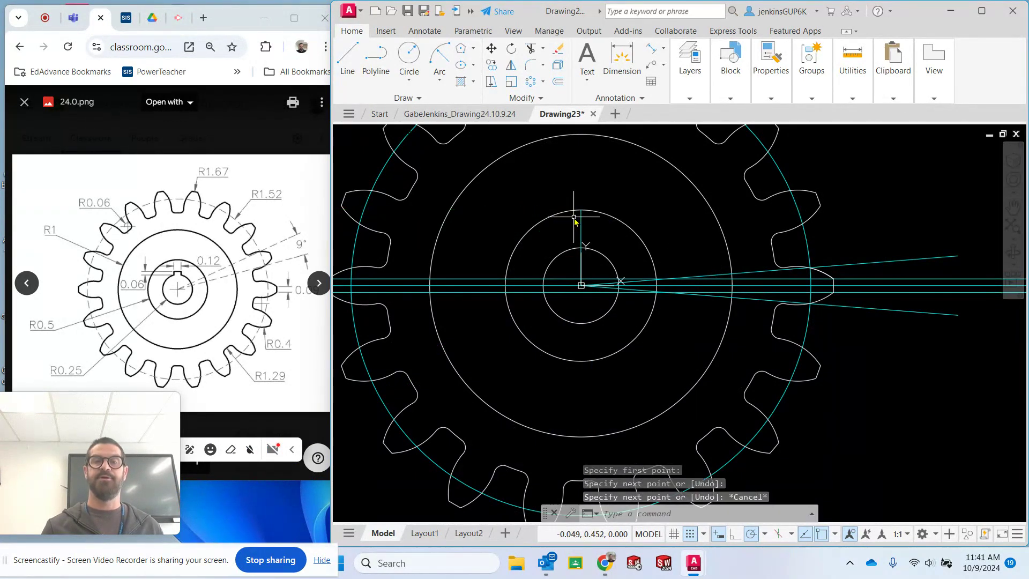
# Step: Offset the vertical construction line by 0.06 to both sides
pyautogui.click(560, 83)
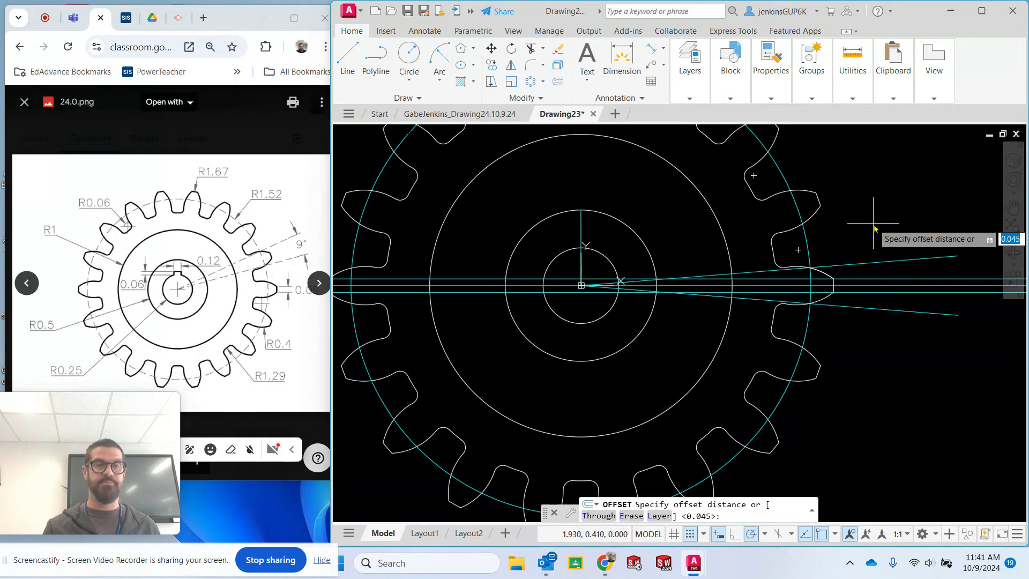
pyautogui.write('.06')
pyautogui.press('Return')
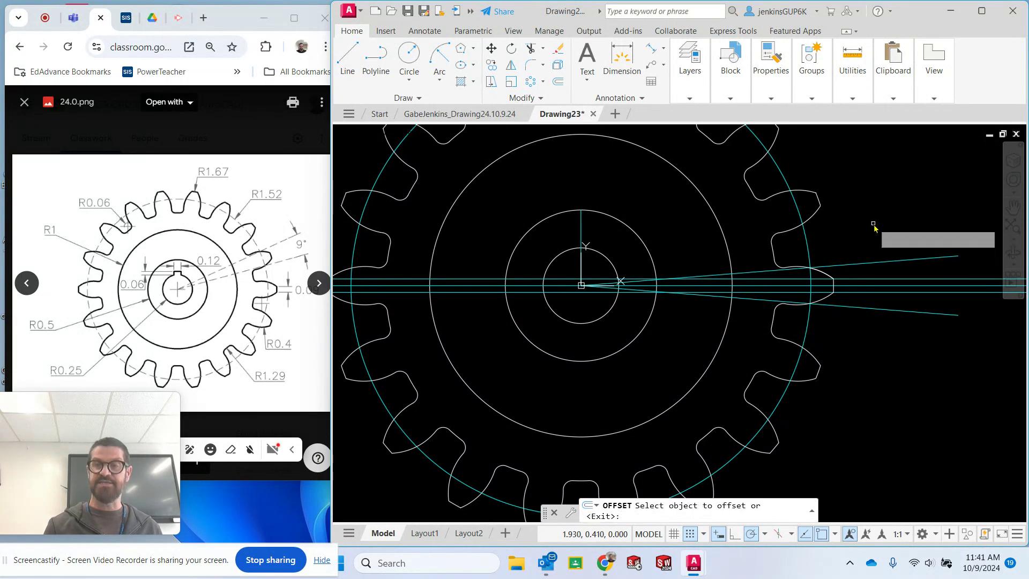
pyautogui.click(582, 238)
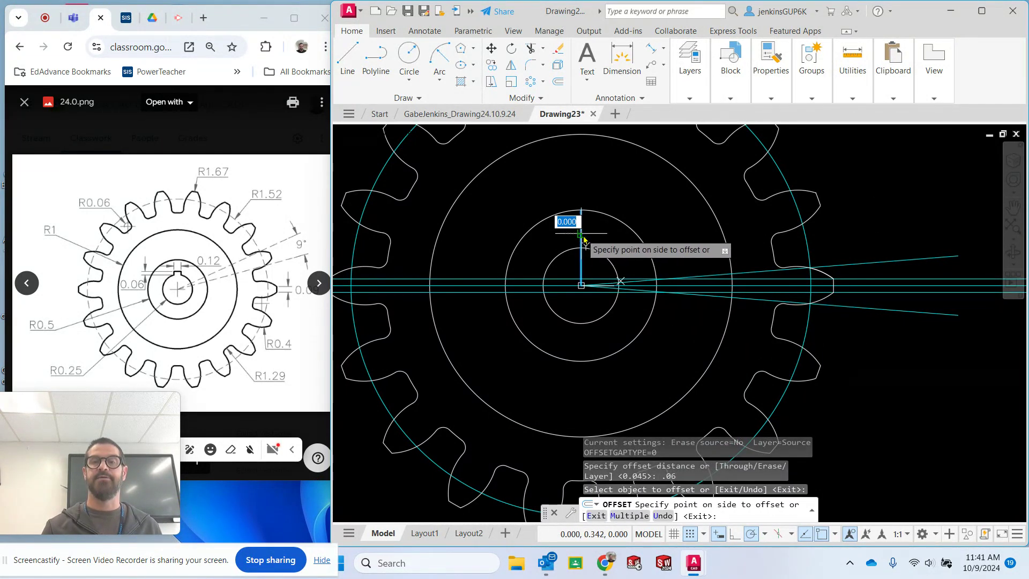
pyautogui.click(589, 235)
pyautogui.click(580, 238)
pyautogui.click(569, 230)
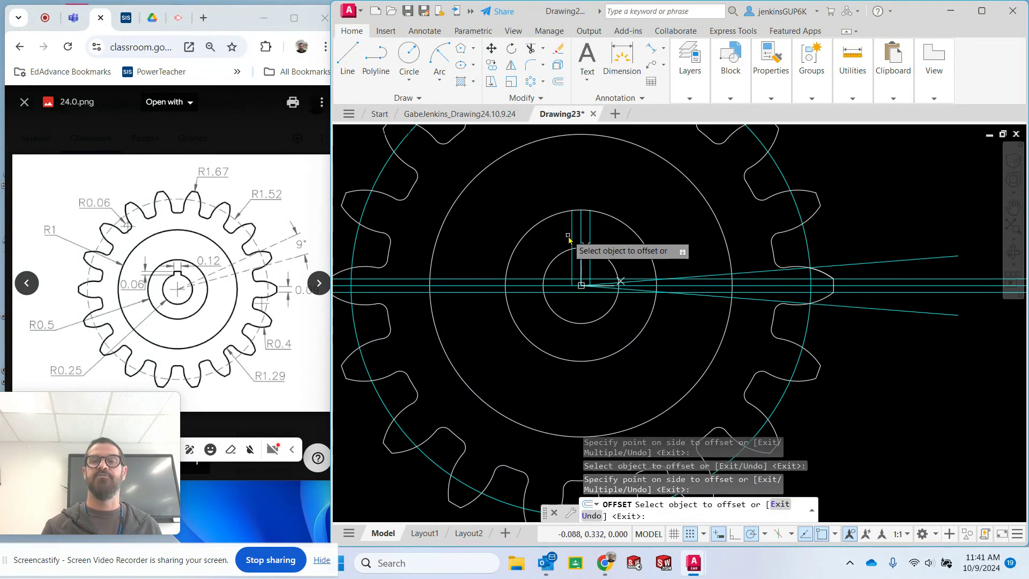
pyautogui.press('Escape')
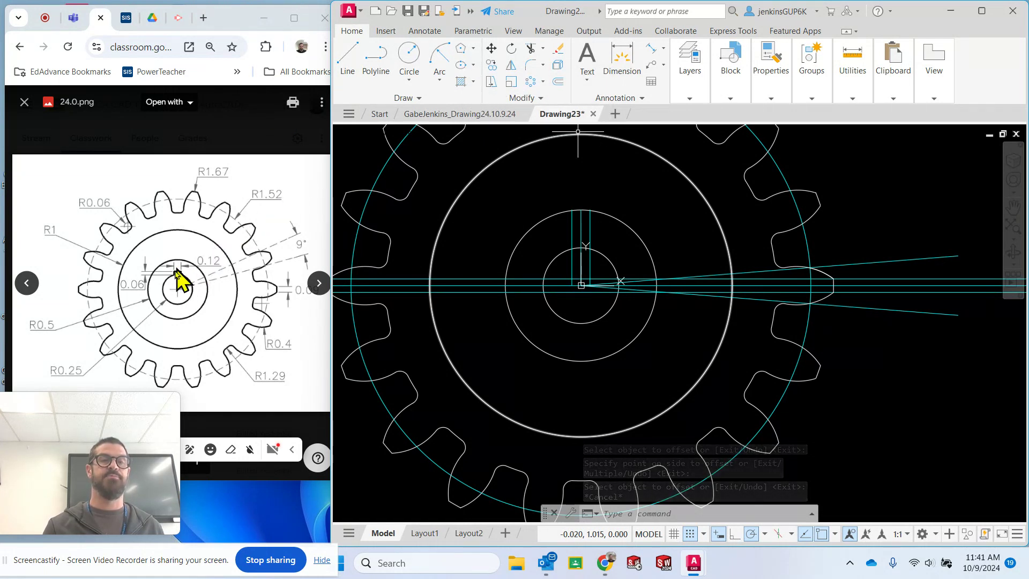
# Step: Make the Visible layer current
pyautogui.click(690, 98)
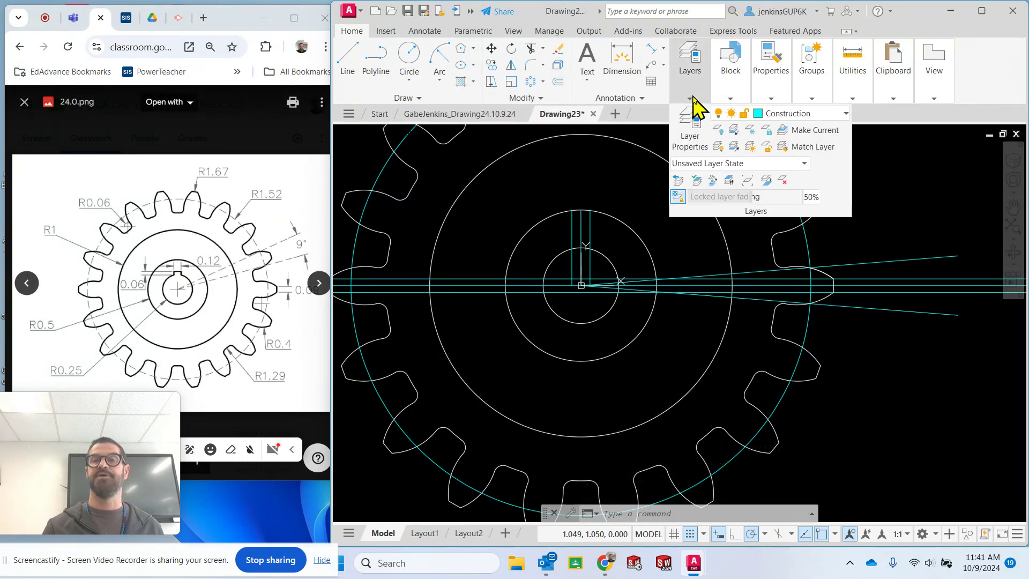
pyautogui.click(813, 115)
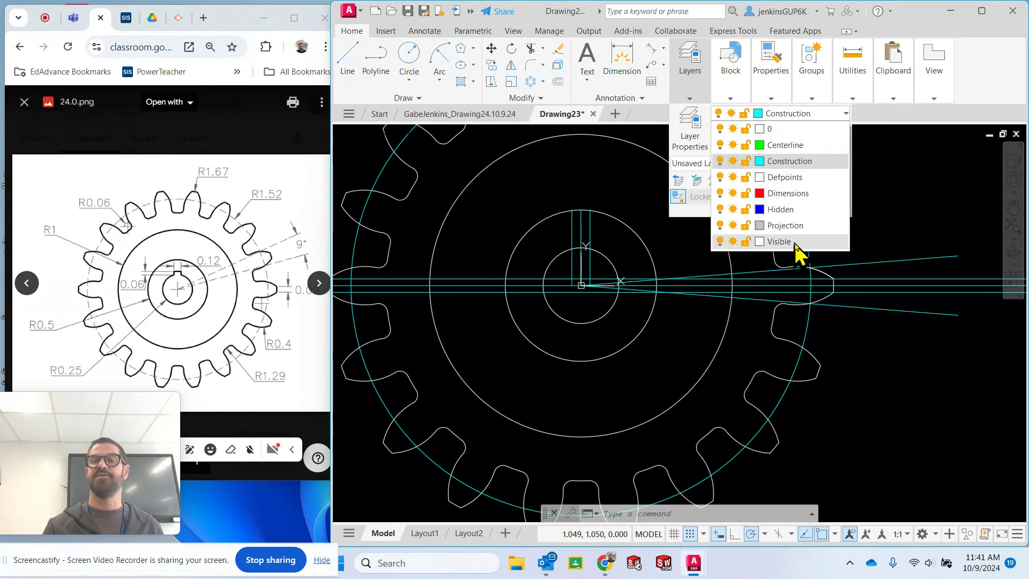
pyautogui.click(794, 242)
# Step: Try to draw a 0.06 keyway side upward from where the left offset line meets the R0.25 circle, and trim away the stray segment
pyautogui.click(347, 57)
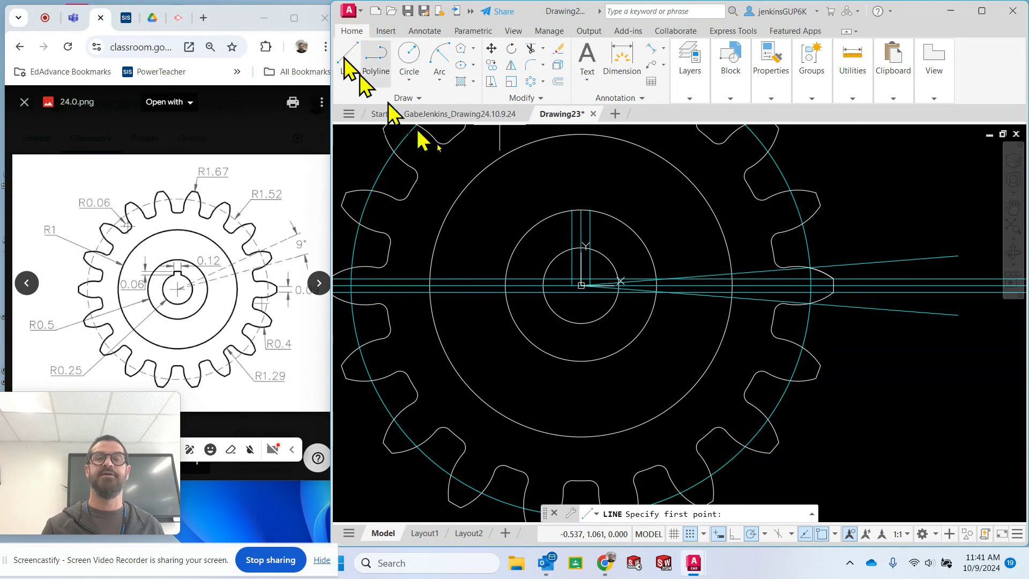
pyautogui.scroll(5, 581, 254)
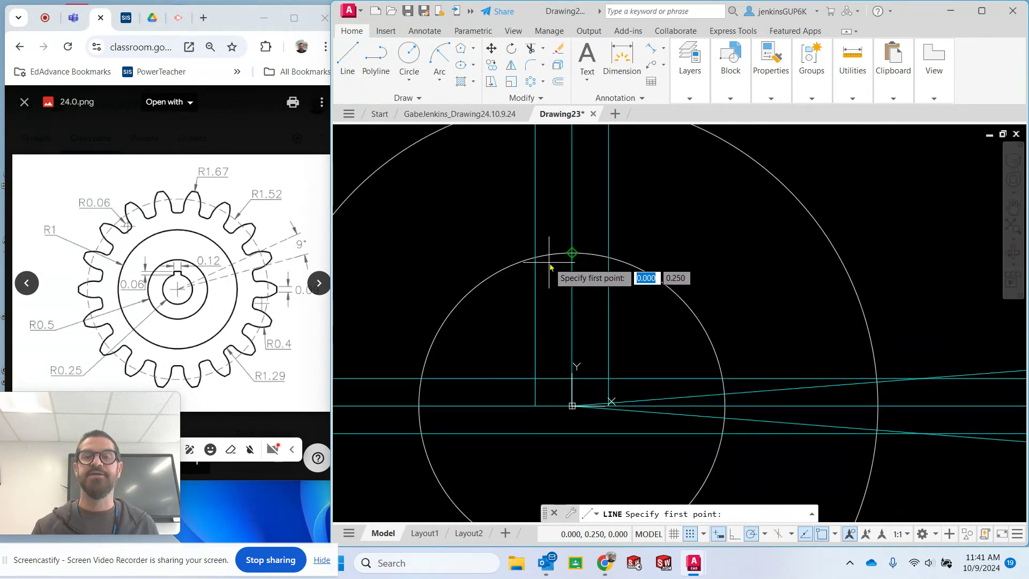
pyautogui.click(534, 258)
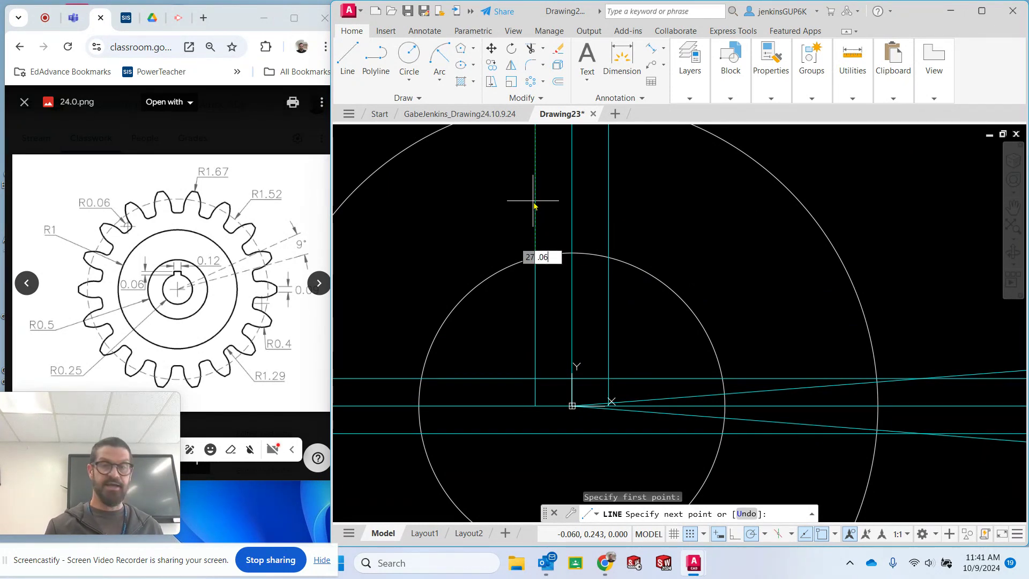
pyautogui.write('.06')
pyautogui.press('Return')
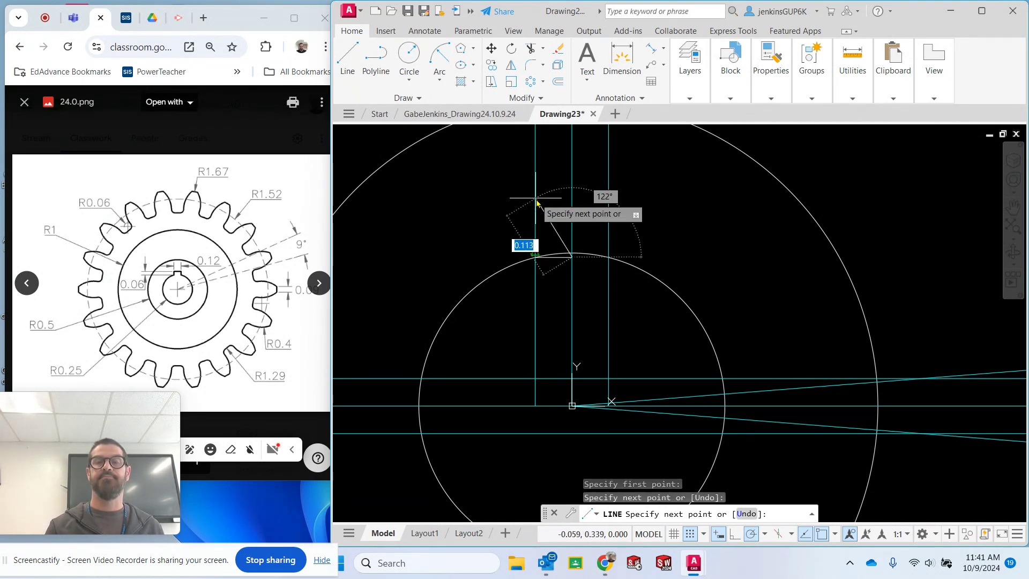
pyautogui.press('Escape')
pyautogui.press('Escape')
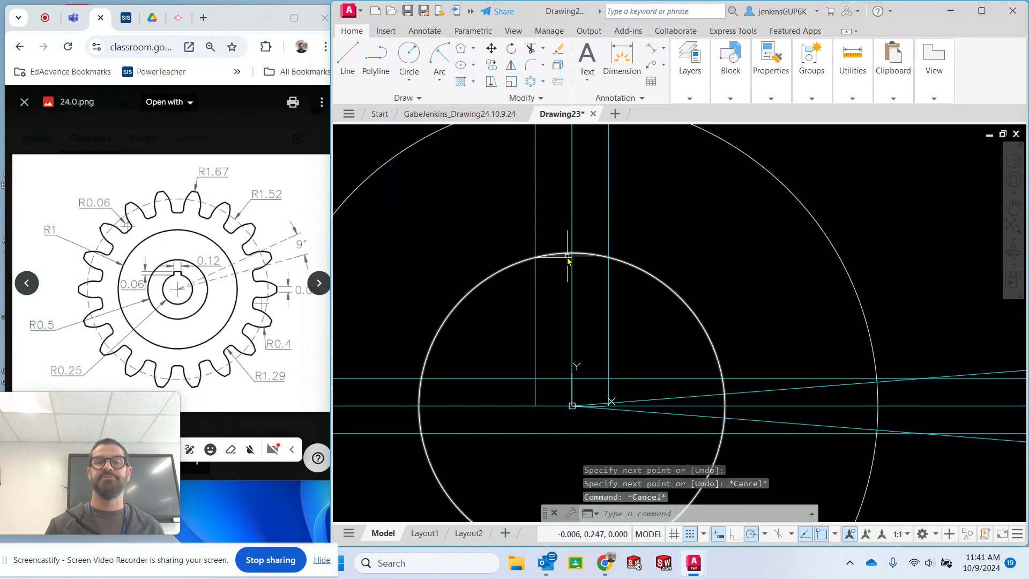
pyautogui.click(532, 49)
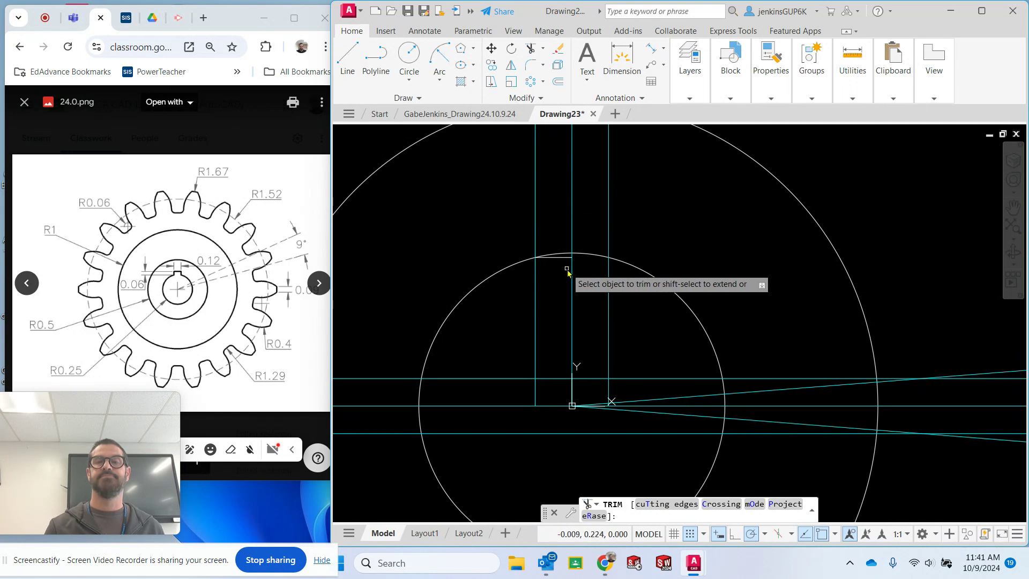
# Step: Draw the keyway from the left offset line's intersection with the R0.25 circle: 0.06 at 90°, across to the right offset line, and down to the circle
pyautogui.click(358, 49)
pyautogui.click(538, 208)
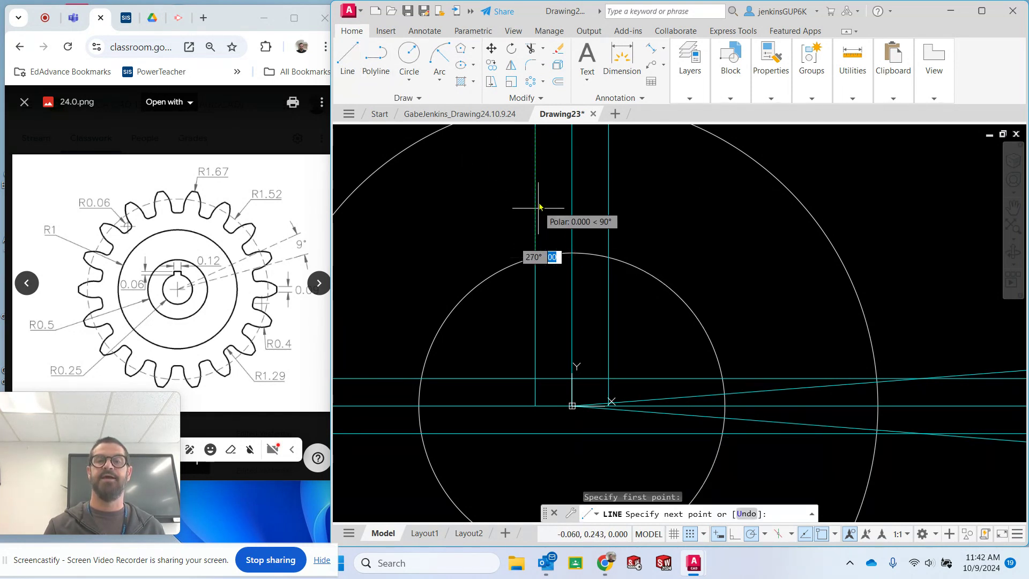
pyautogui.click(536, 188)
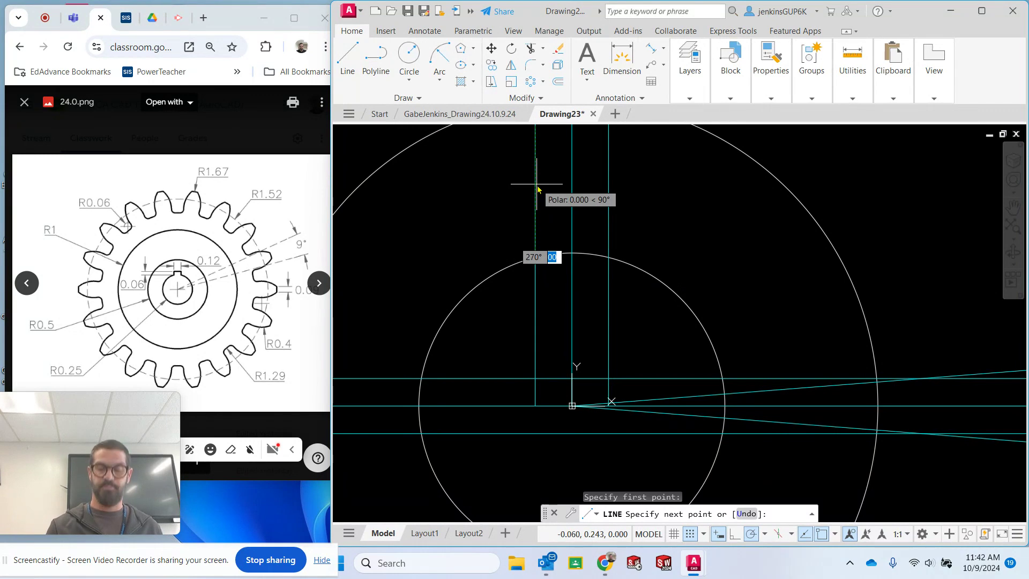
pyautogui.write('.06')
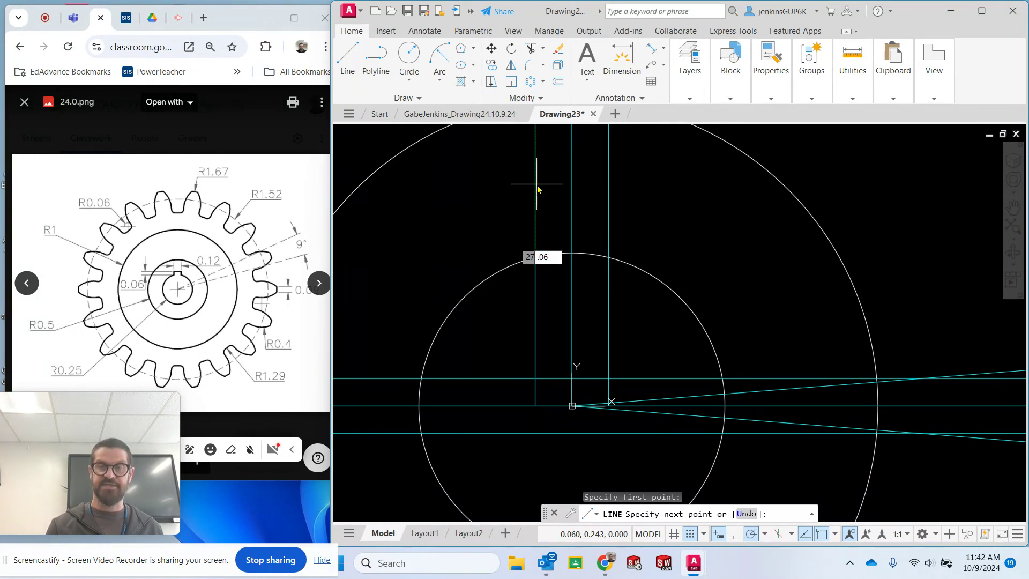
pyautogui.press('Tab')
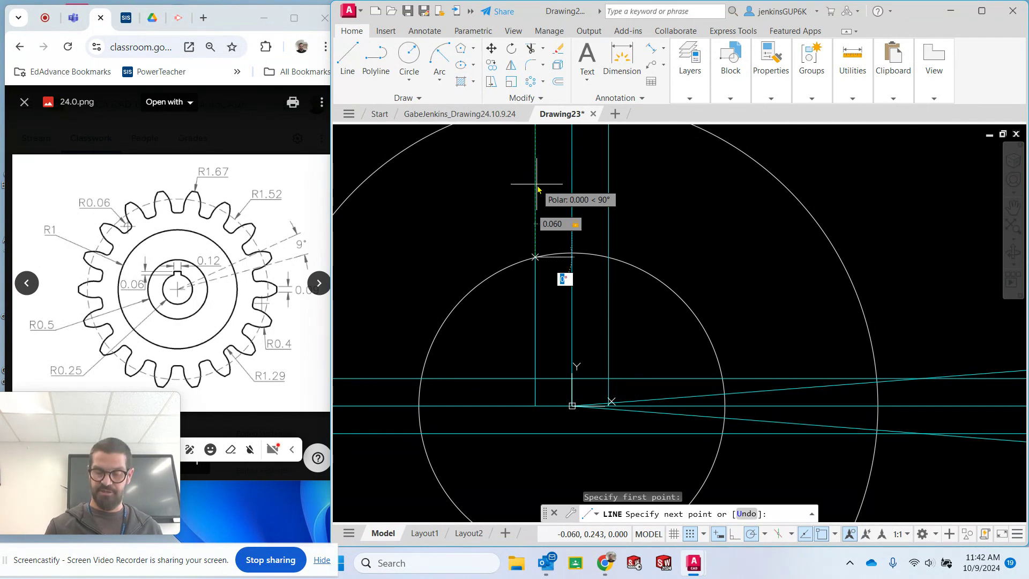
pyautogui.write('90')
pyautogui.press('Return')
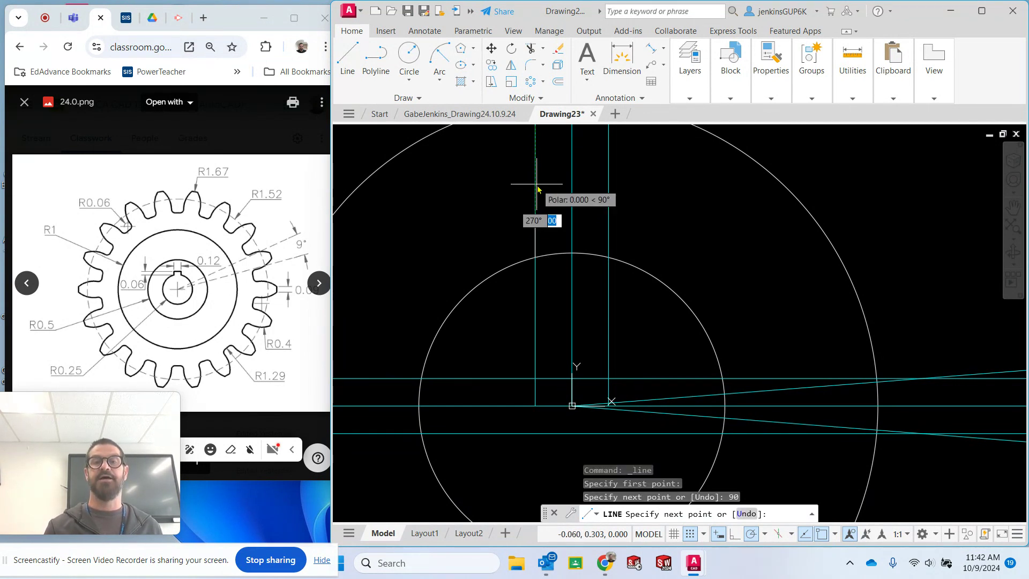
pyautogui.click(609, 219)
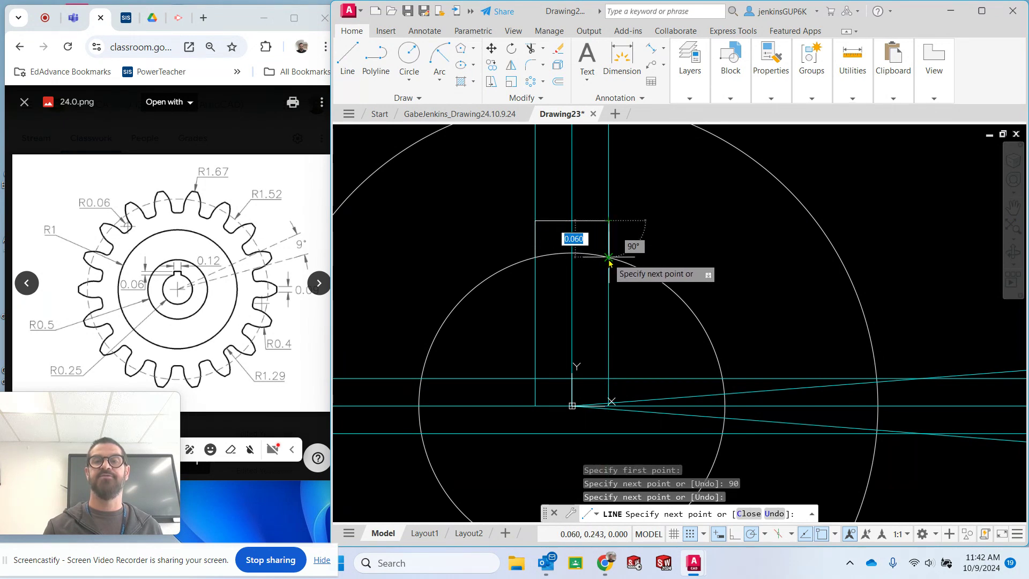
pyautogui.press('Return')
pyautogui.press('Escape')
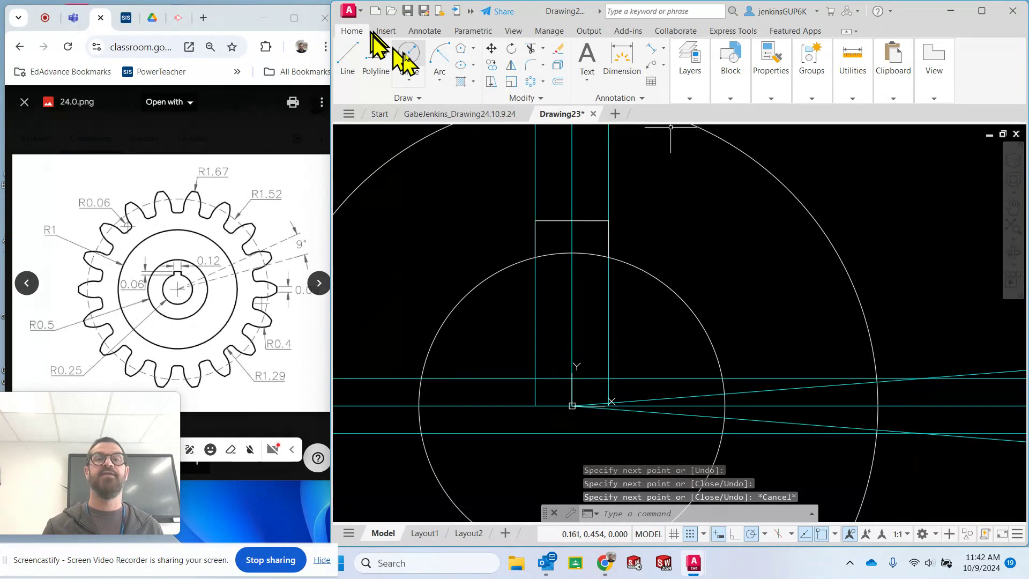
# Step: Trim both arc pieces of the R0.25 circle between the keyway sides, and end the Trim command
pyautogui.click(531, 49)
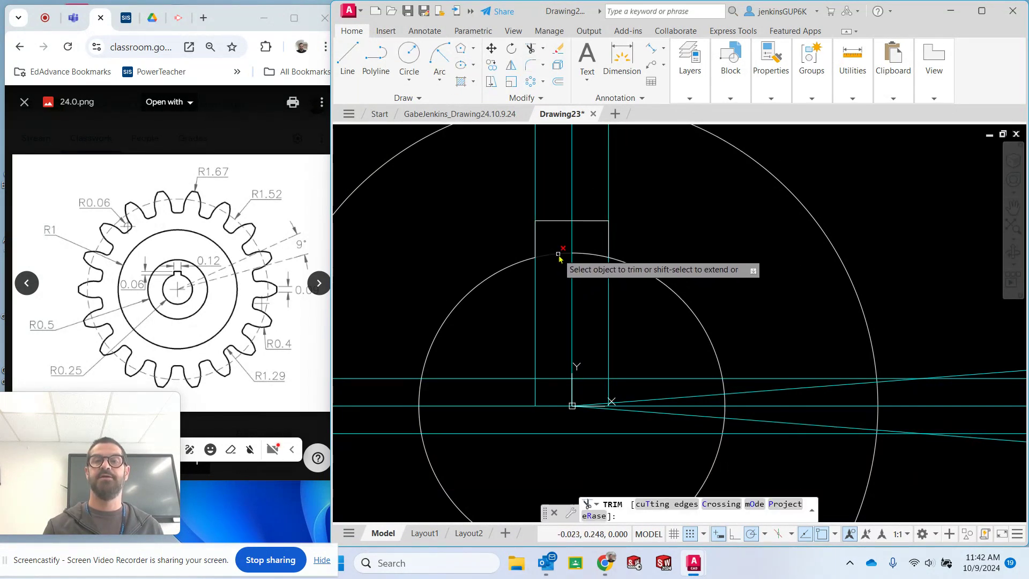
pyautogui.click(558, 256)
pyautogui.click(589, 258)
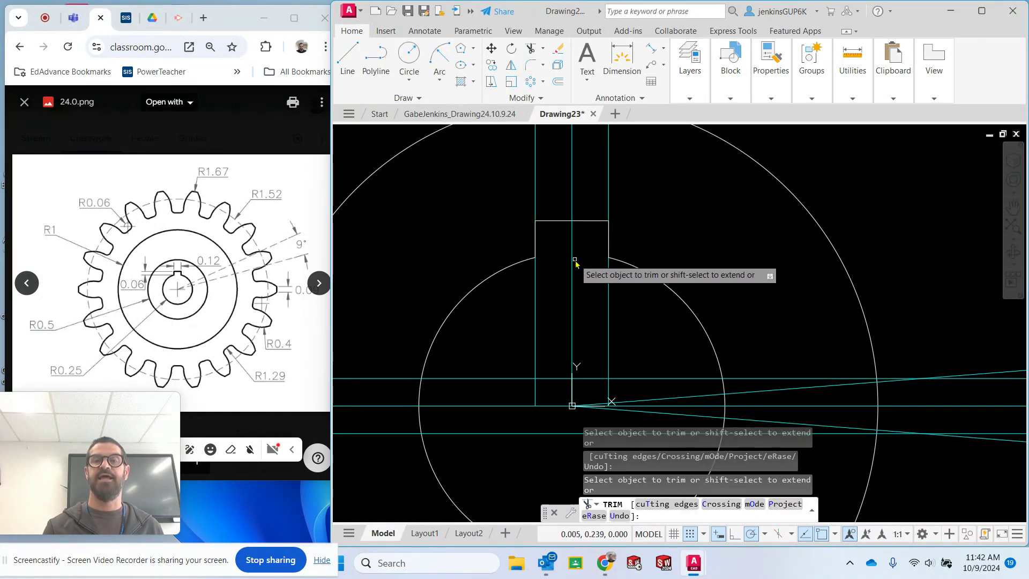
pyautogui.scroll(-4, 575, 265)
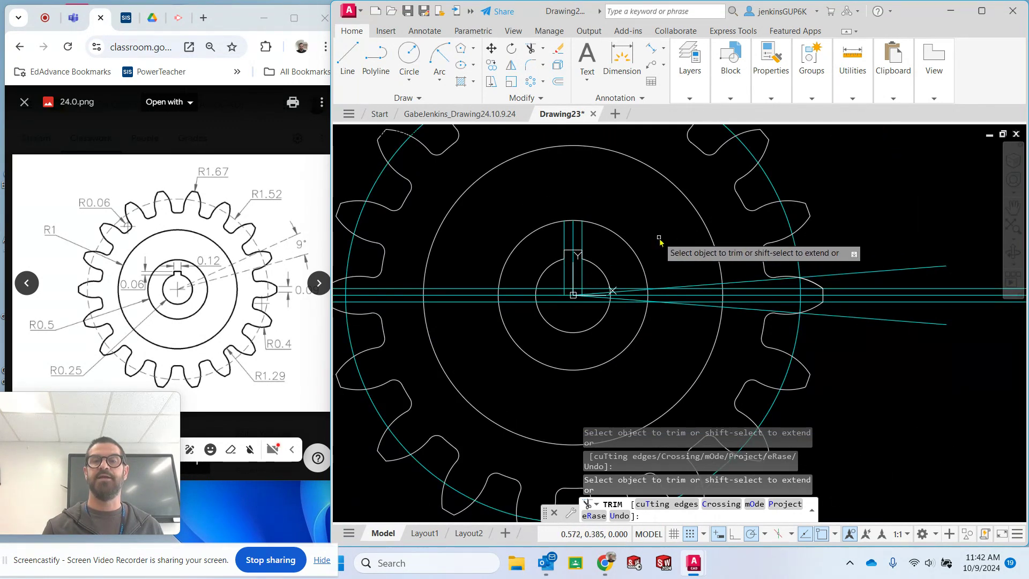
pyautogui.scroll(-2, 659, 241)
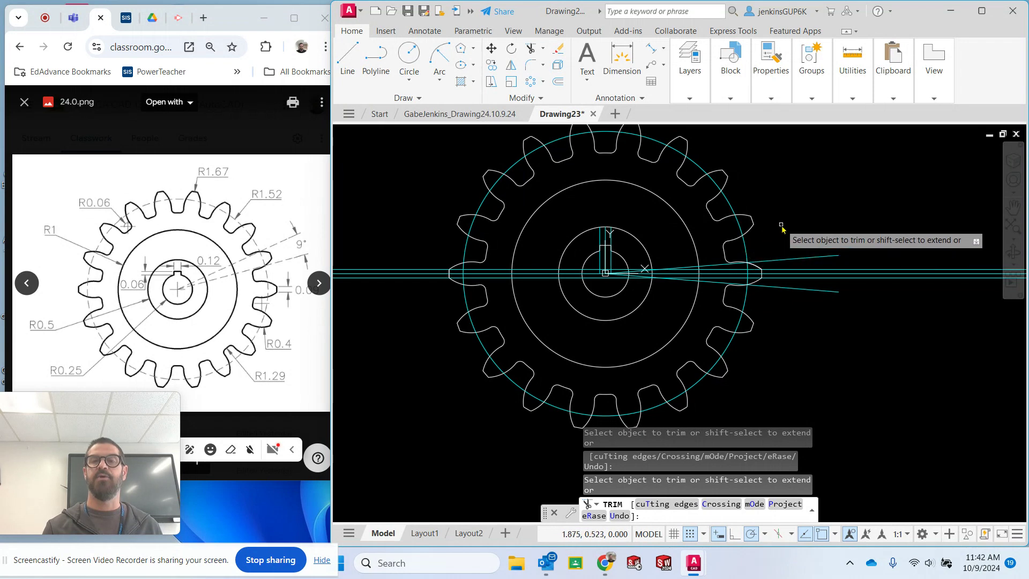
pyautogui.moveTo(780, 224); pyautogui.dragTo(761, 246, button='middle')
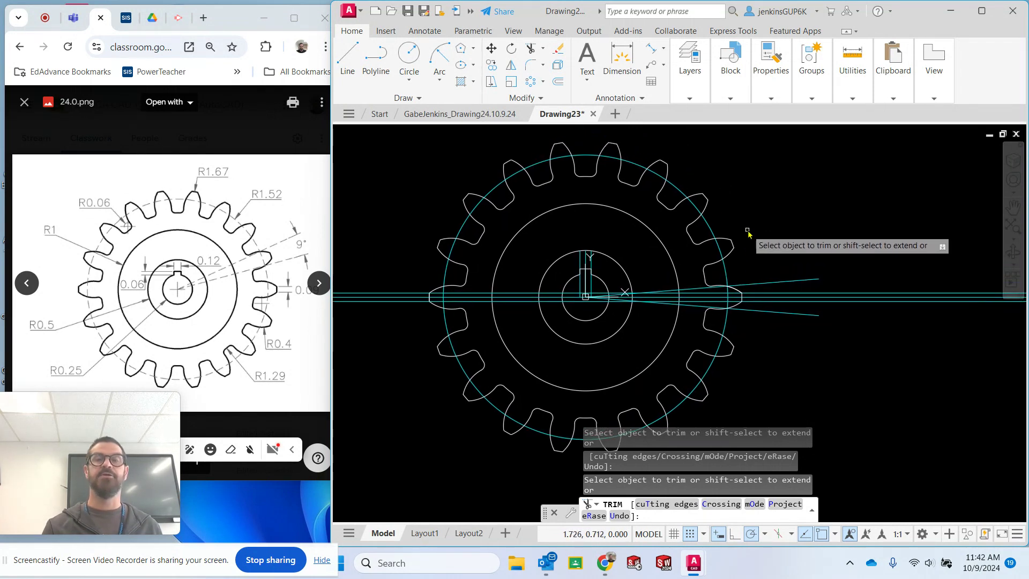
pyautogui.press('Escape')
pyautogui.press('Escape')
# Step: Make layer 0 current and turn off the Construction layer
pyautogui.click(690, 100)
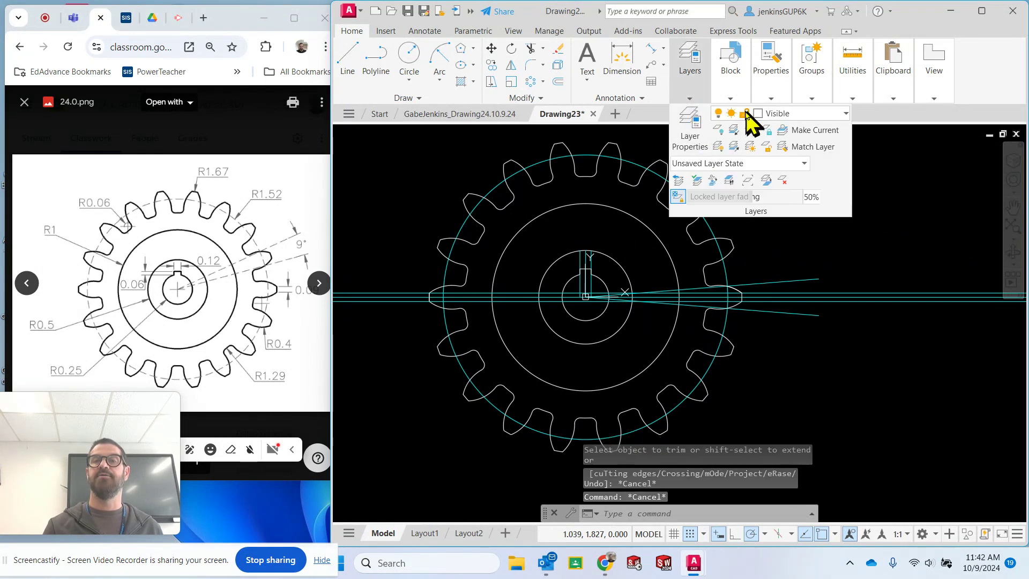
pyautogui.click(793, 116)
pyautogui.click(785, 128)
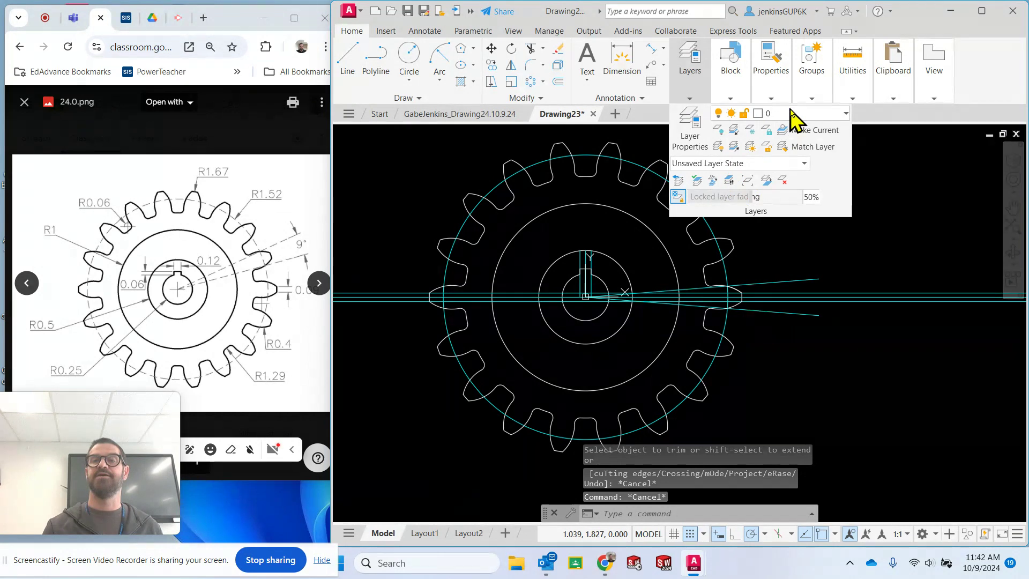
pyautogui.click(792, 114)
pyautogui.click(719, 161)
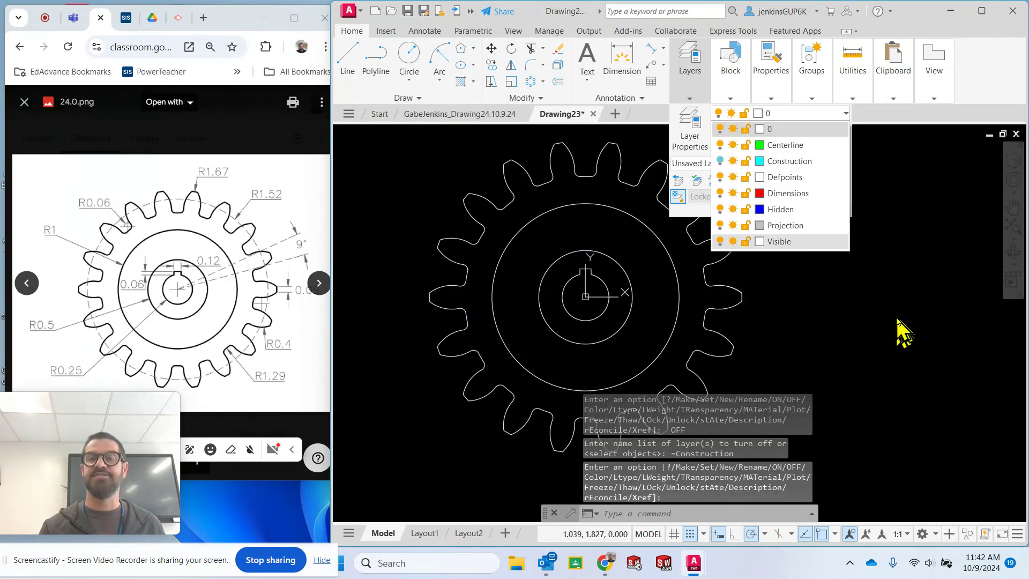
pyautogui.press('Escape')
pyautogui.press('Escape')
pyautogui.press('Escape')
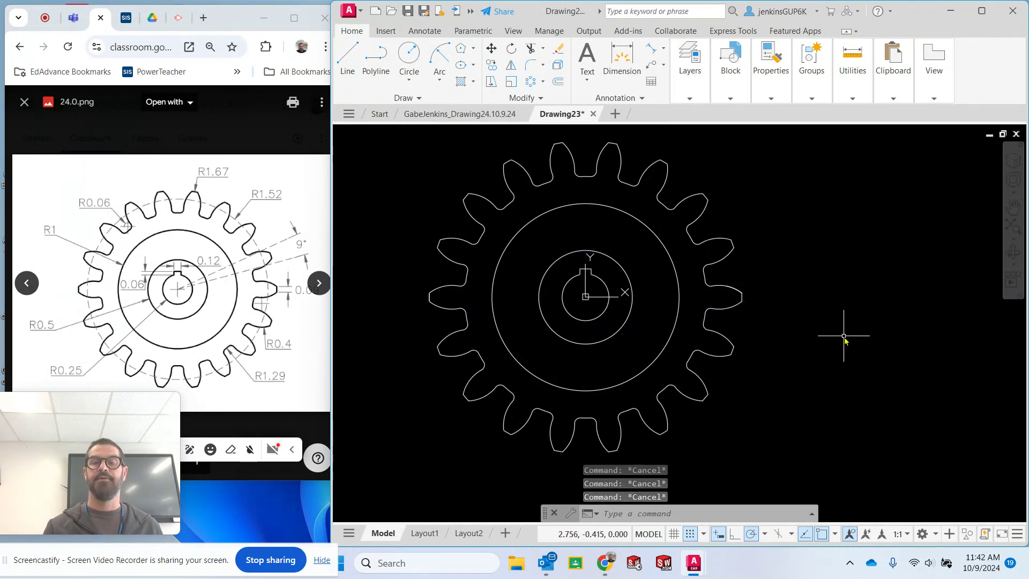